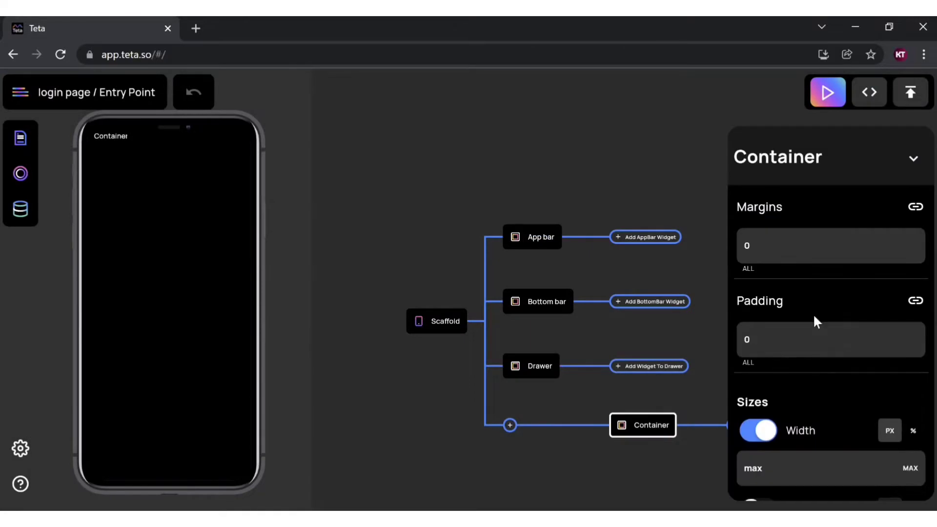
Change the Container's solid fill colour from the colour picker to a very light, near-white shade
scroll(794, 401, "down", 7)
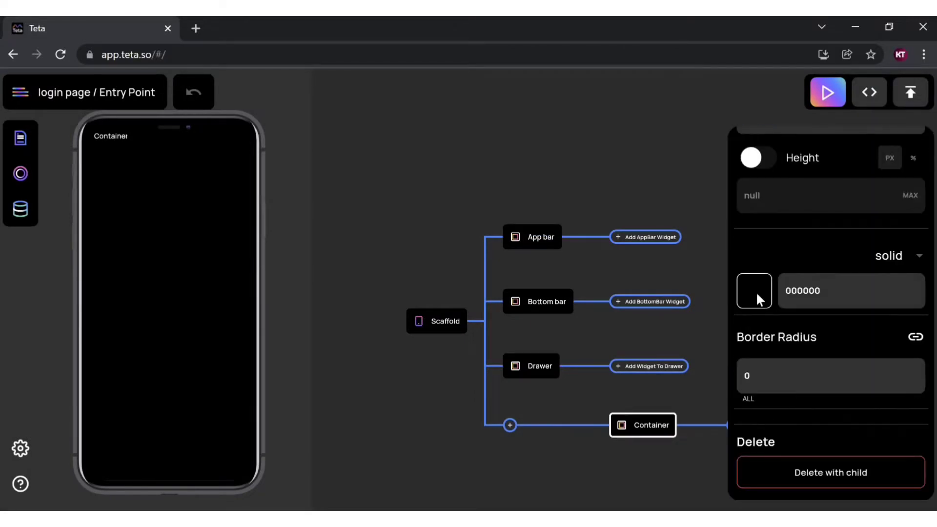
left_click(755, 291)
left_click_drag(243, 205, 221, 167)
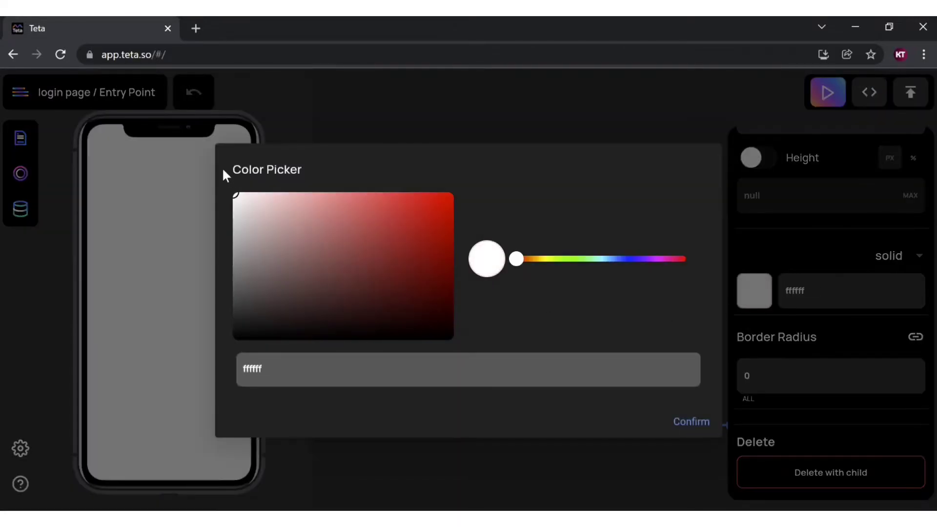
left_click(689, 422)
left_click(702, 450)
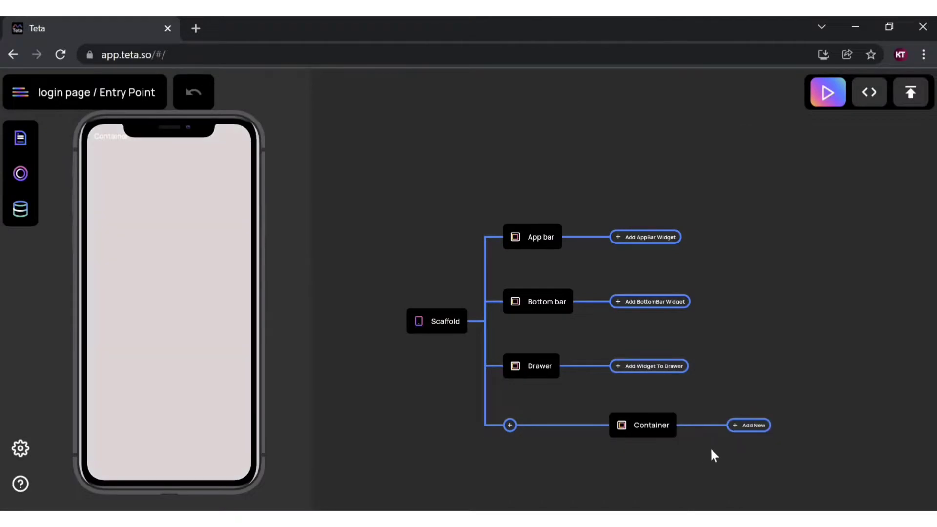
Add a Column widget inside the Container
left_click_drag(710, 447, 638, 385)
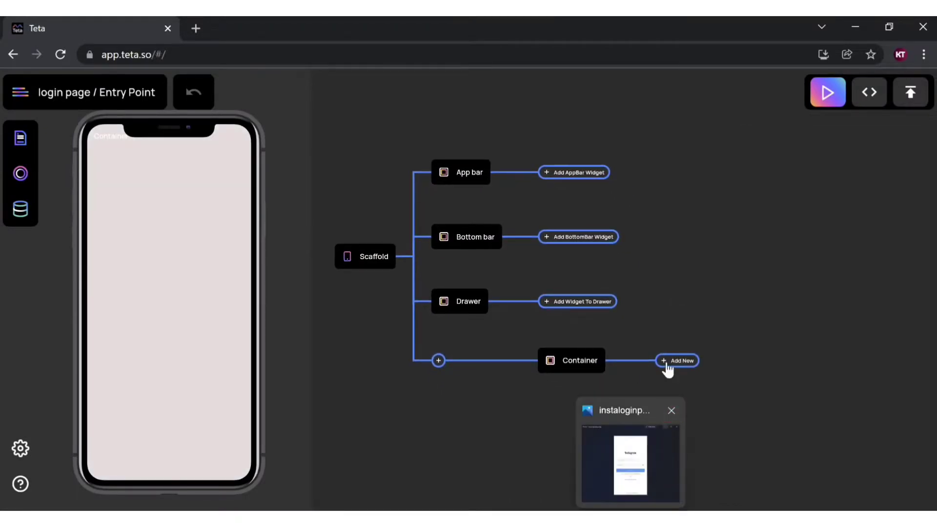
left_click(668, 362)
scroll(503, 393, "down", 3)
scroll(503, 394, "down", 3)
scroll(485, 391, "up", 6)
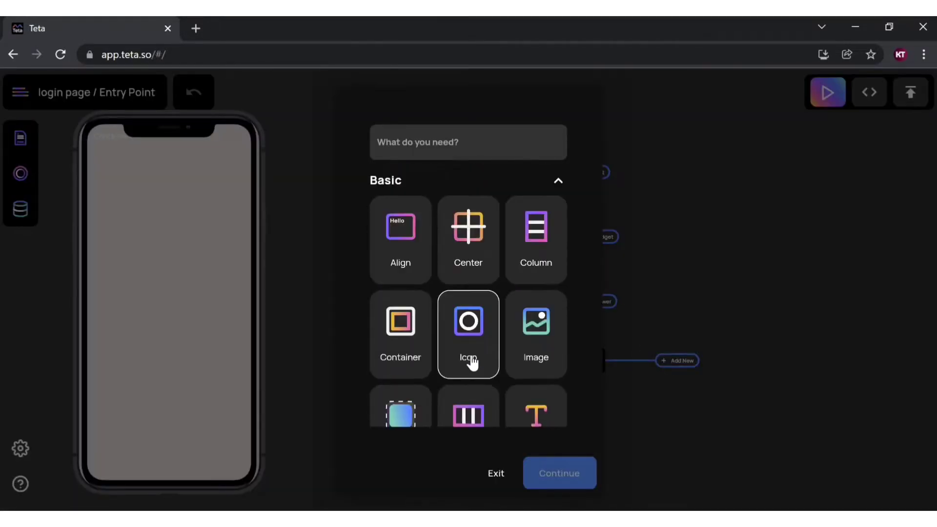
left_click(524, 268)
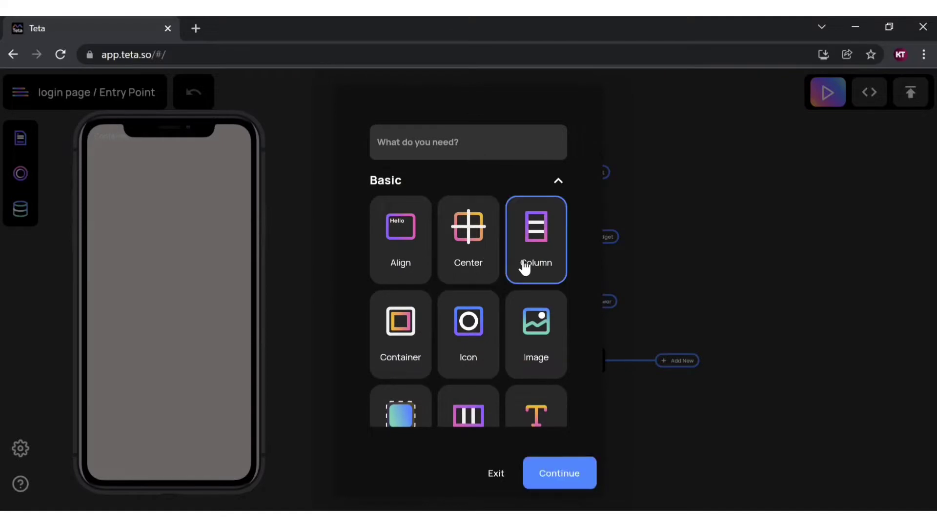
left_click(565, 469)
Check the reference picture instaloginpage.png and add an Image widget inside the Column
key("alt+Tab")
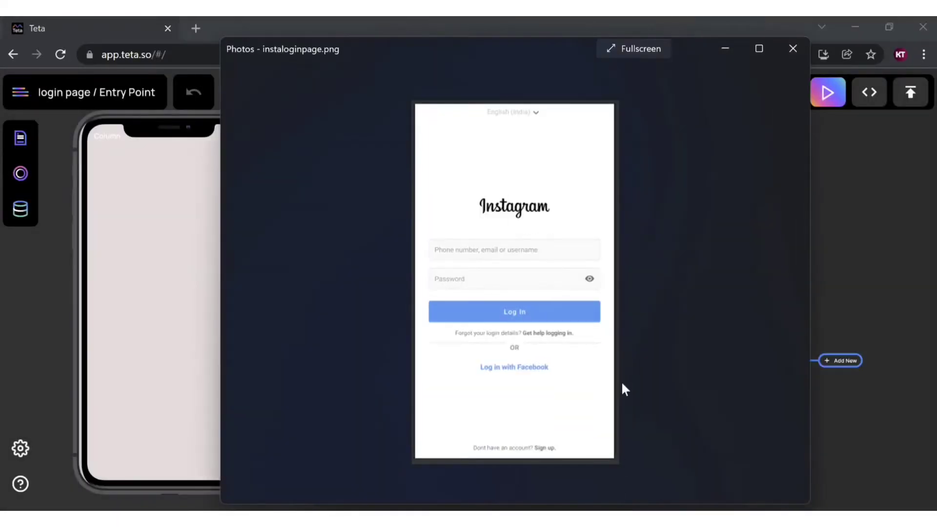
left_click(724, 48)
left_click_drag(705, 409, 660, 412)
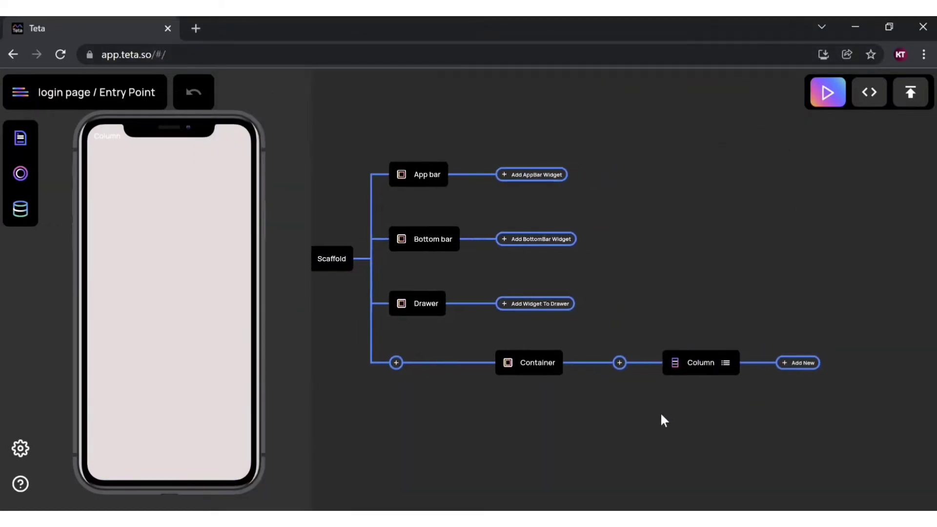
left_click(631, 520)
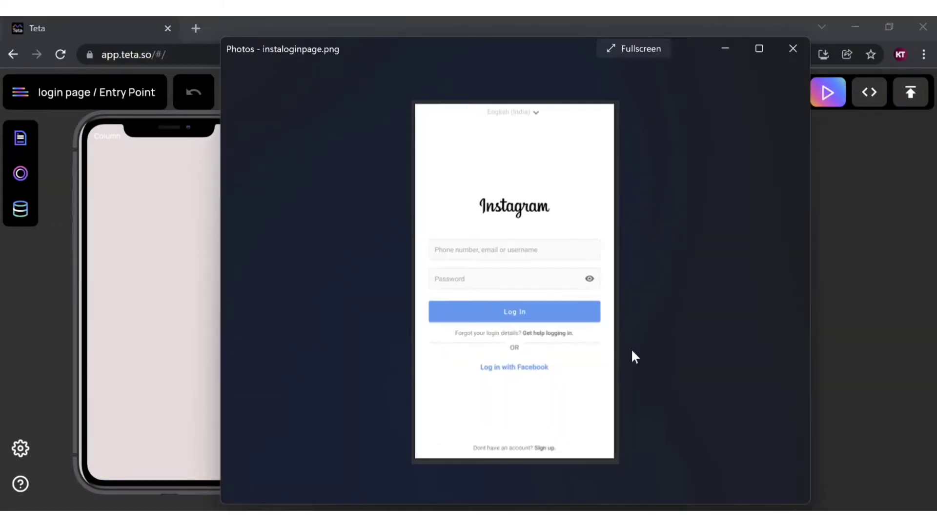
left_click(725, 49)
left_click(778, 364)
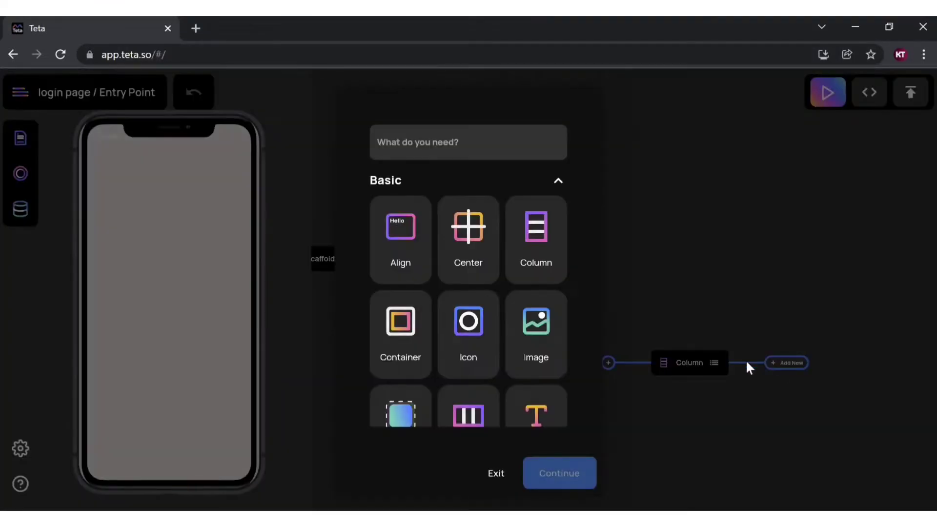
left_click(543, 341)
left_click(595, 475)
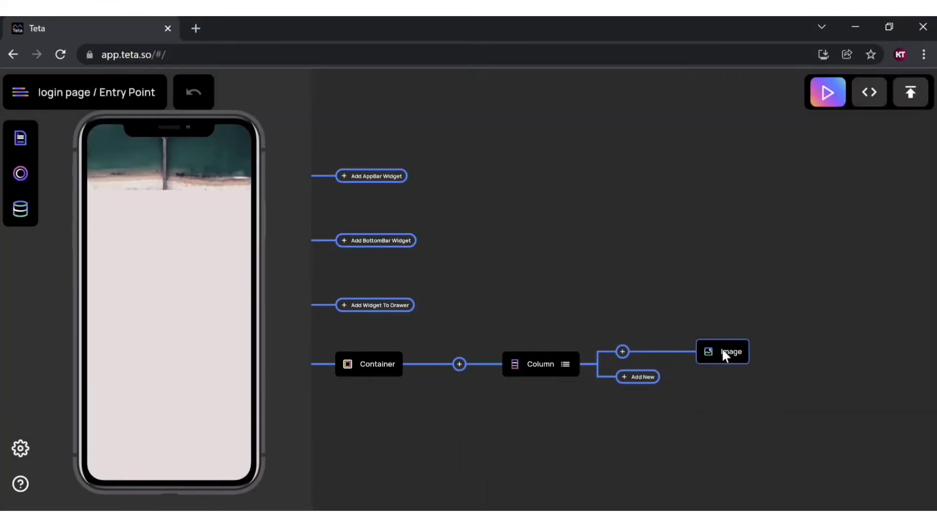
Copy the Wikimedia web address of the 1200px-Instagram_logo.svg.png picture from its browser page
left_click(721, 347)
left_click(652, 410)
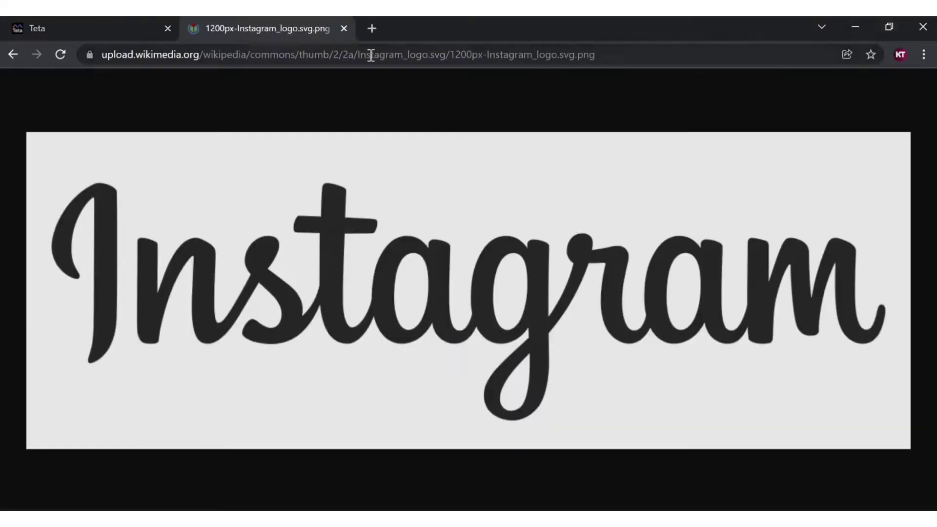
right_click(606, 54)
left_click(654, 139)
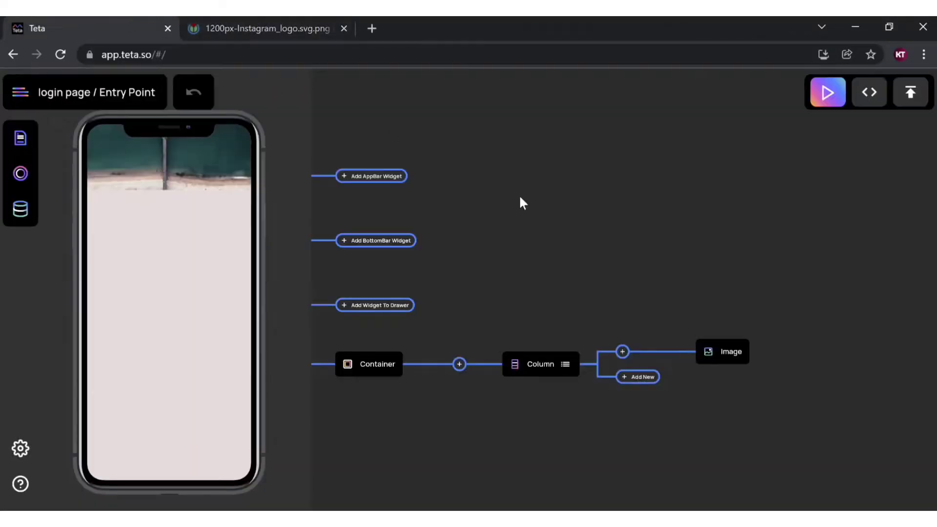
Replace the Image widget's source with the copied Instagram logo address
left_click(721, 352)
left_click_drag(906, 249, 739, 262)
key("BackSpace")
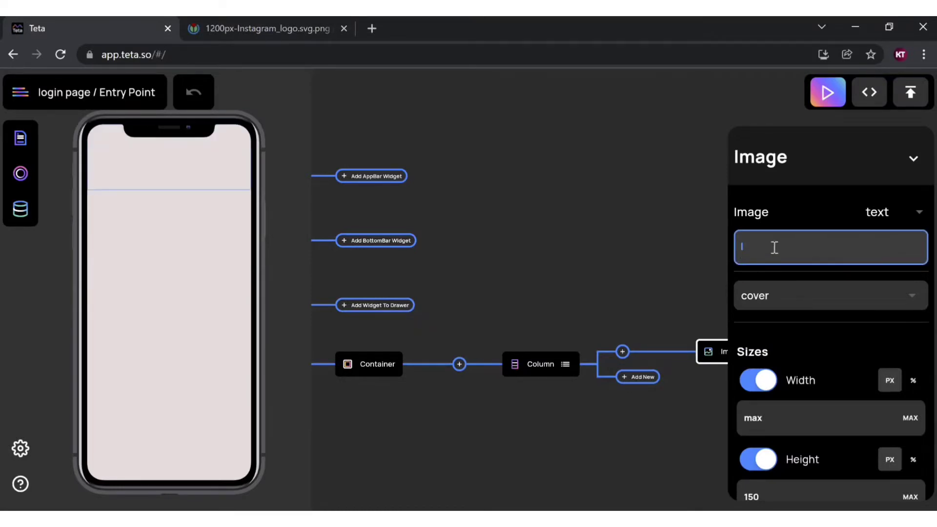
key("ctrl+v")
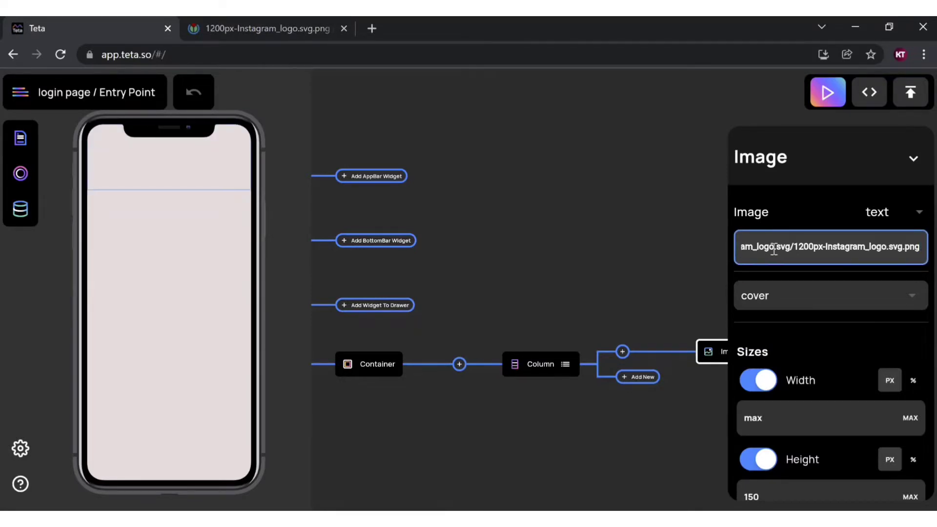
left_click(680, 252)
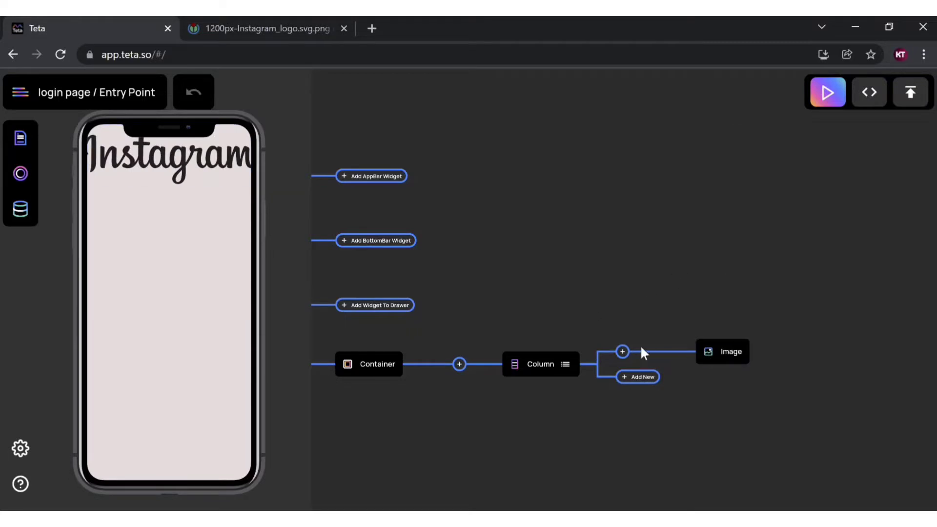
Wrap the Image widget in a Padding widget
left_click(622, 351)
left_click(469, 350)
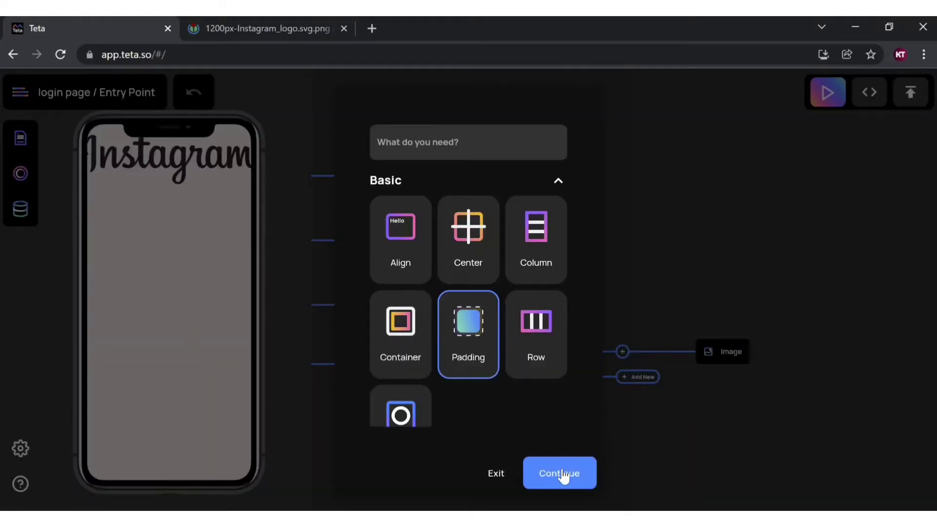
left_click(579, 483)
Switch off the logo image's fixed width and set its height to 50 px
left_click(864, 351)
scroll(852, 371, "down", 3)
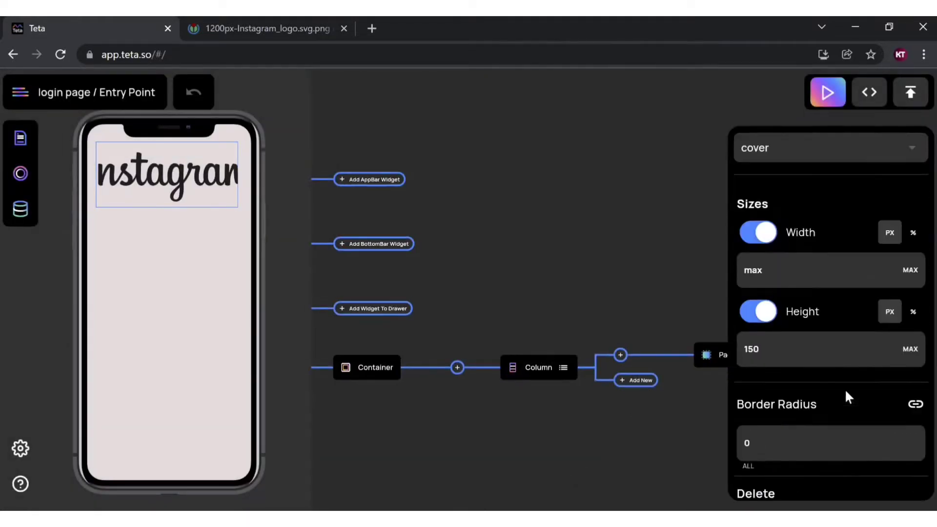
scroll(847, 398, "down", 1)
double_click(816, 299)
type("50")
left_click(758, 181)
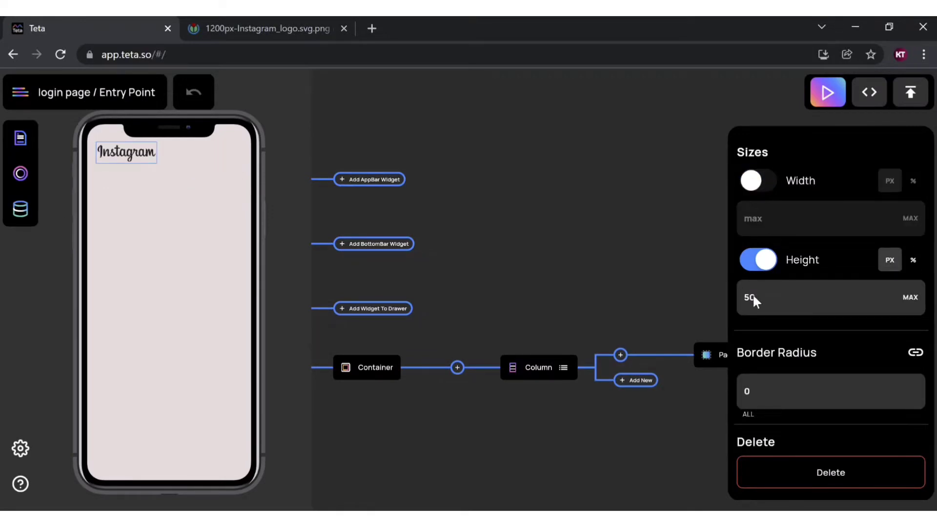
left_click(761, 262)
left_click(761, 261)
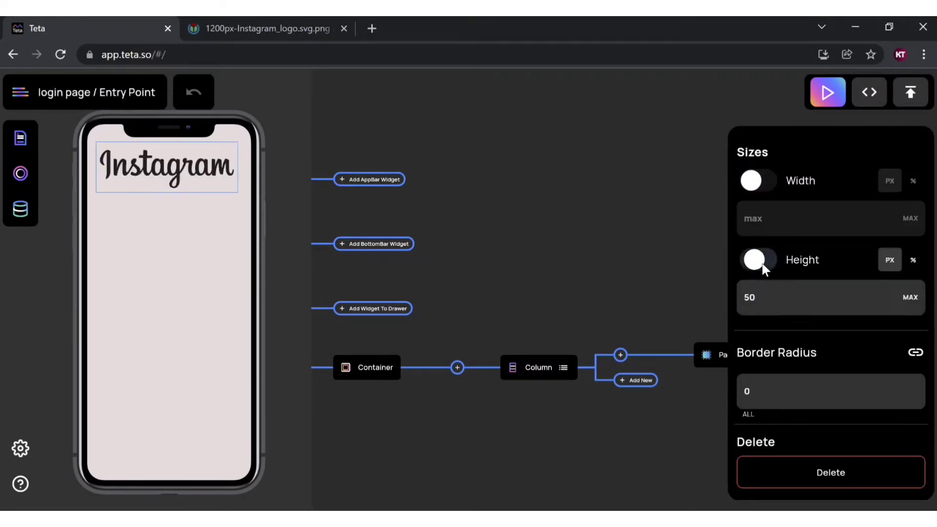
left_click(781, 293)
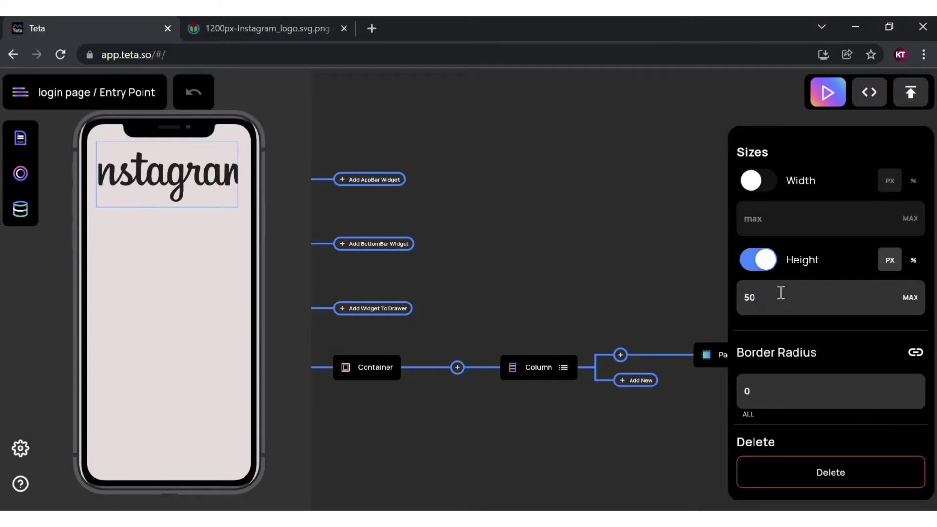
type("50")
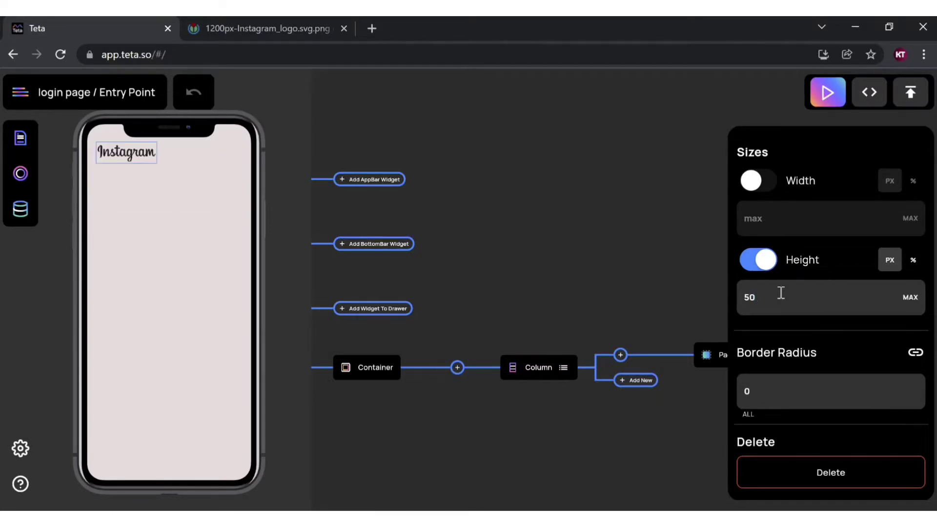
Compare the logo with the reference picture and set the image height to 60 px
key("alt+Tab")
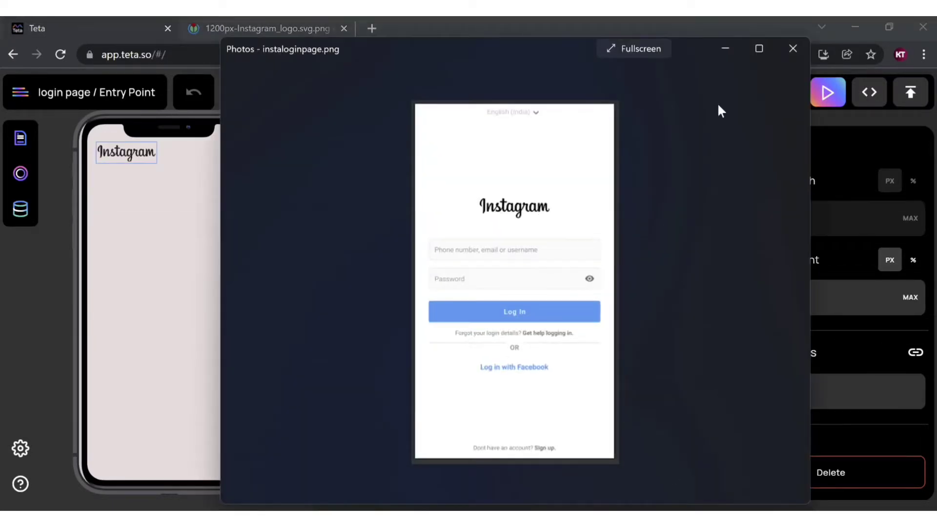
left_click(724, 49)
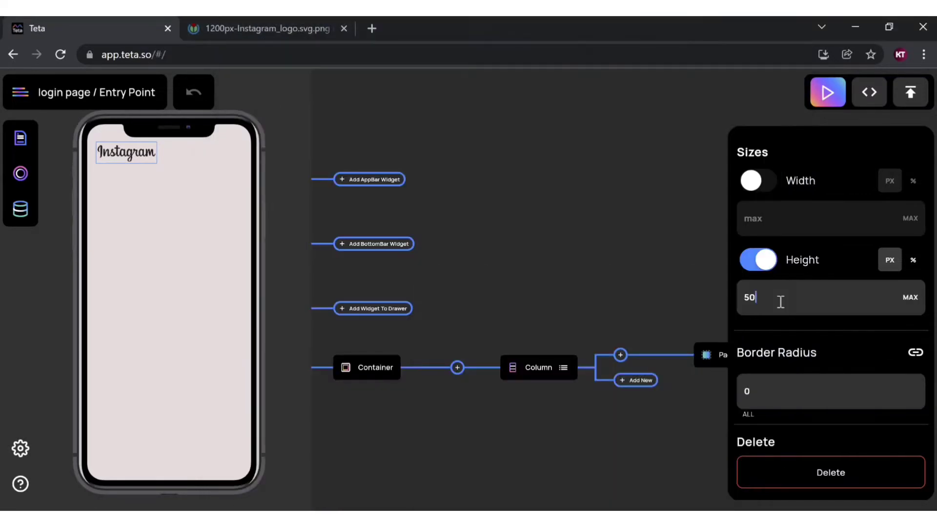
key("BackSpace")
key("BackSpace")
type("60")
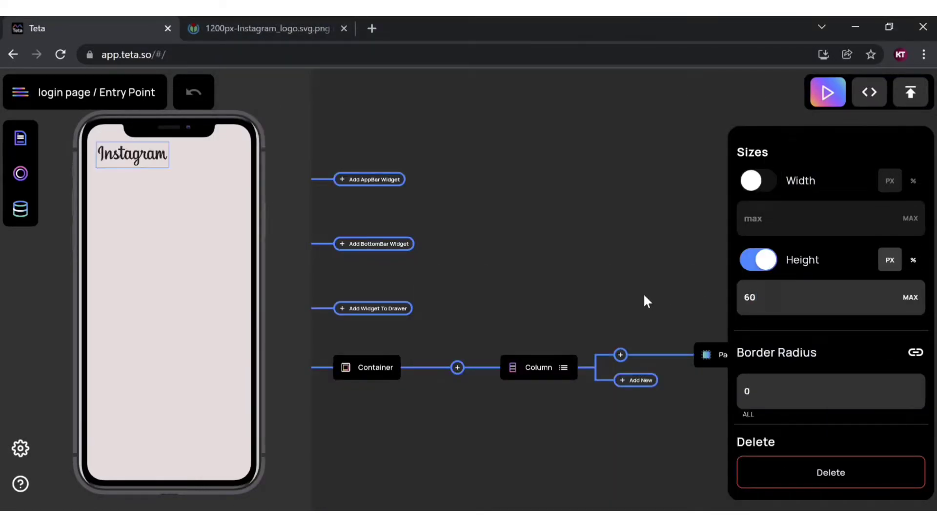
left_click(629, 292)
Insert a Center widget between the Column and the logo's Padding widget
left_click(723, 353)
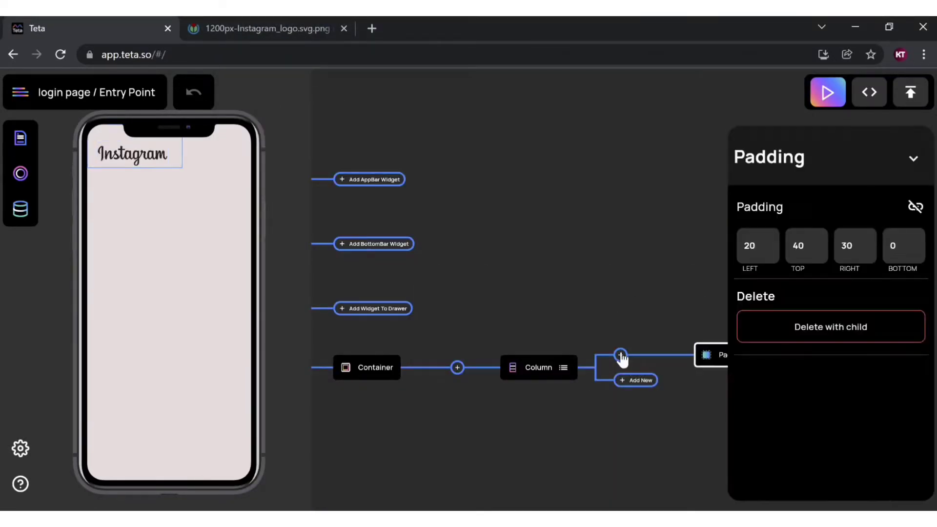
left_click(620, 355)
left_click(467, 266)
left_click(566, 481)
left_click(713, 439)
scroll(667, 417, "right", 5)
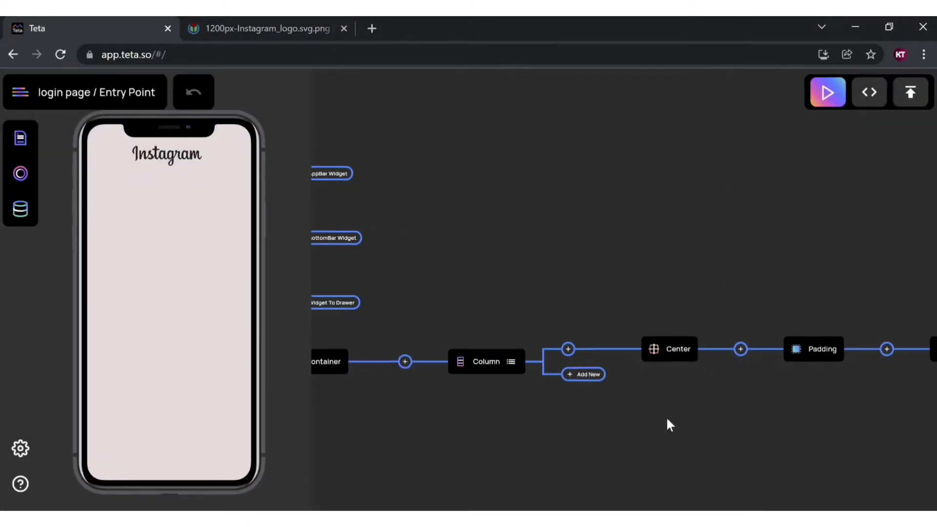
Set the logo's top padding to 200 and compare the layout with instaloginpage.png
left_click(701, 335)
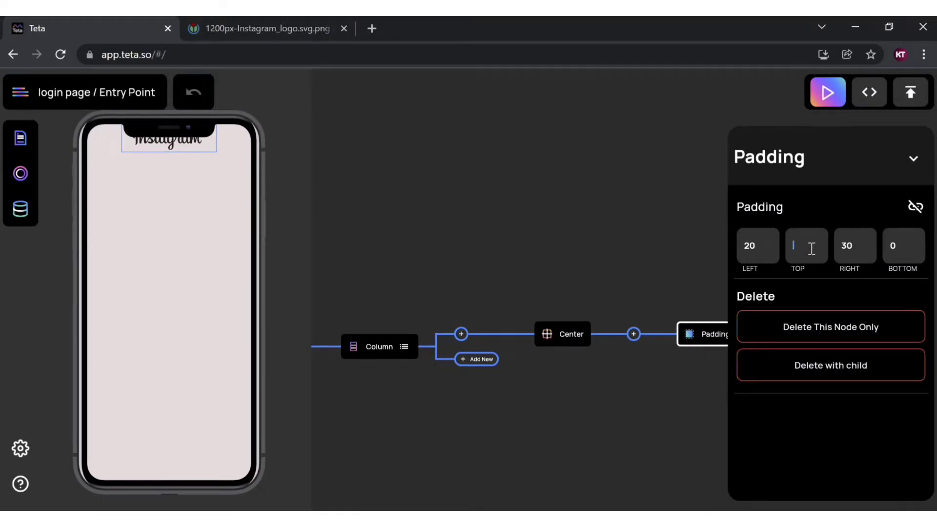
type("200")
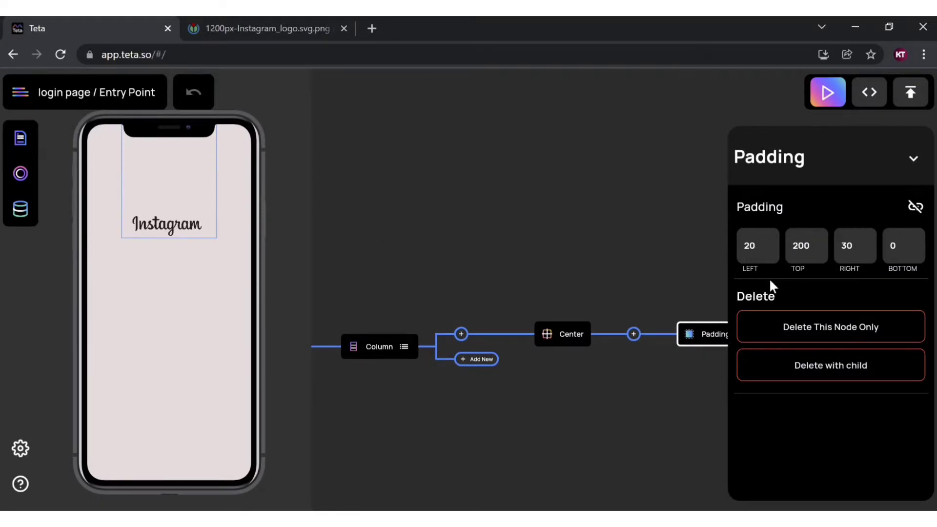
left_click(693, 509)
key("alt+Tab")
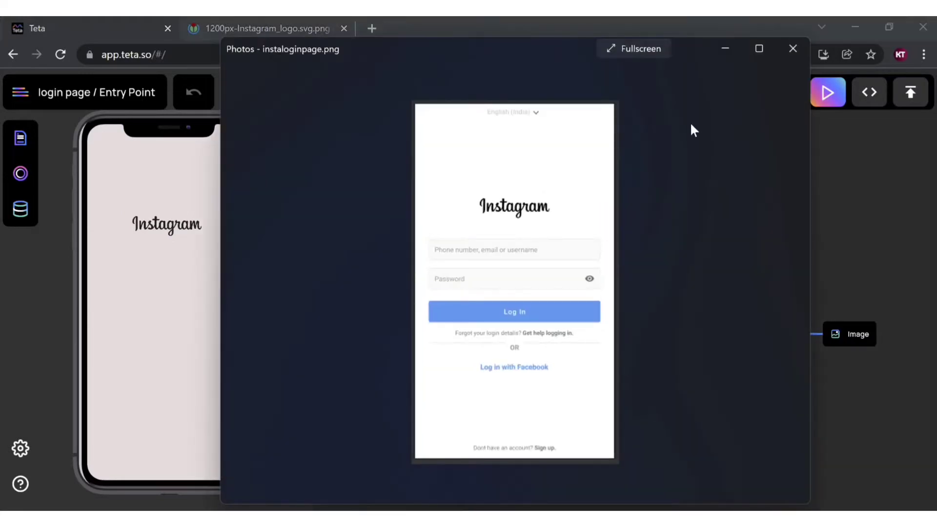
left_click(726, 48)
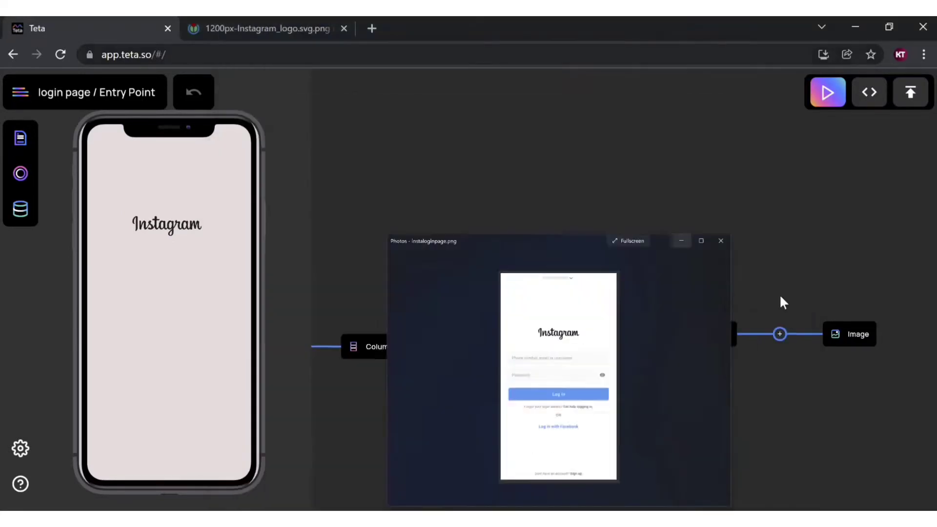
Add a Center widget as the Column's second child, checking the reference picture for the needed elements
left_click(469, 326)
scroll(549, 404, "down", 3)
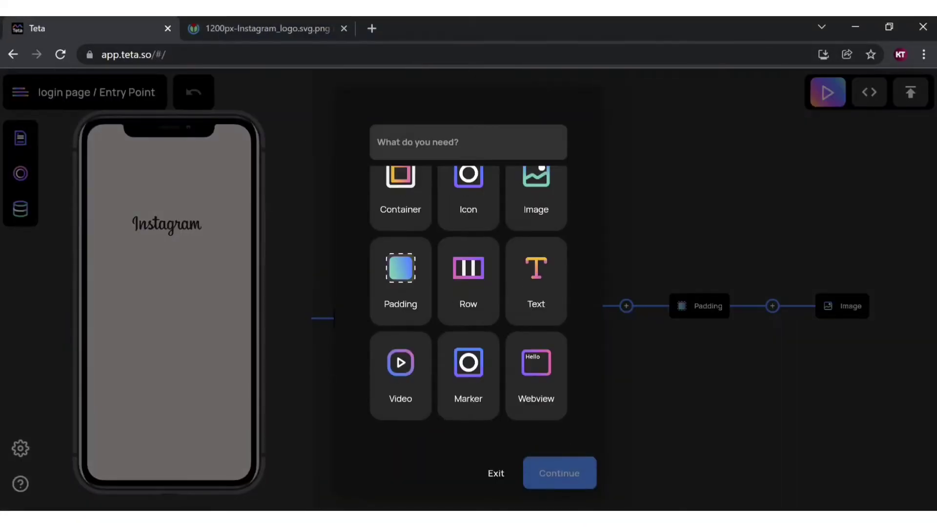
key("alt+Tab")
left_click(726, 48)
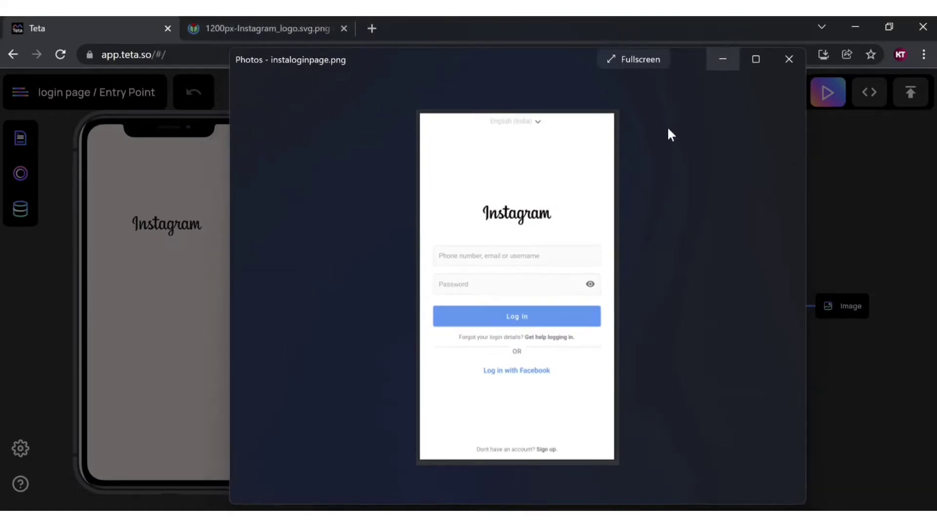
left_click(460, 350)
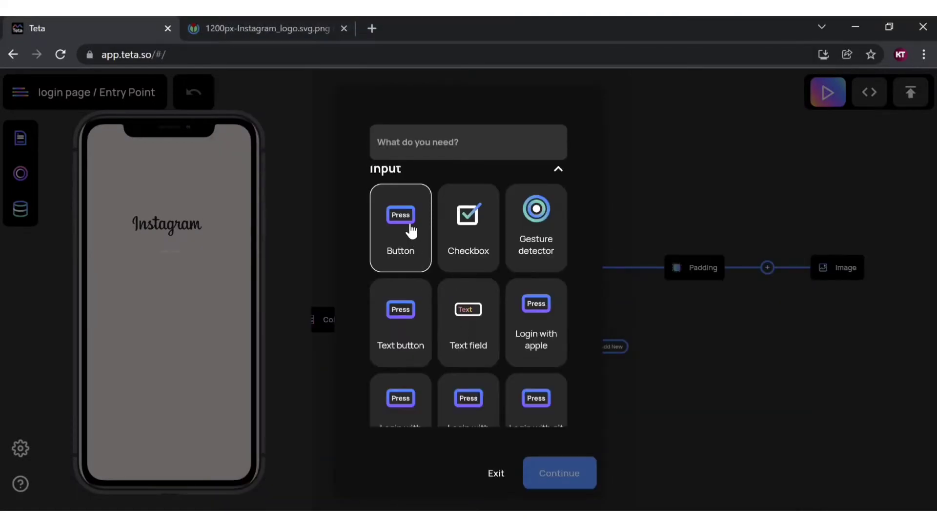
Add a Button widget inside the Column's second Center widget
left_click(410, 234)
scroll(410, 232, "down", 3)
left_click(555, 486)
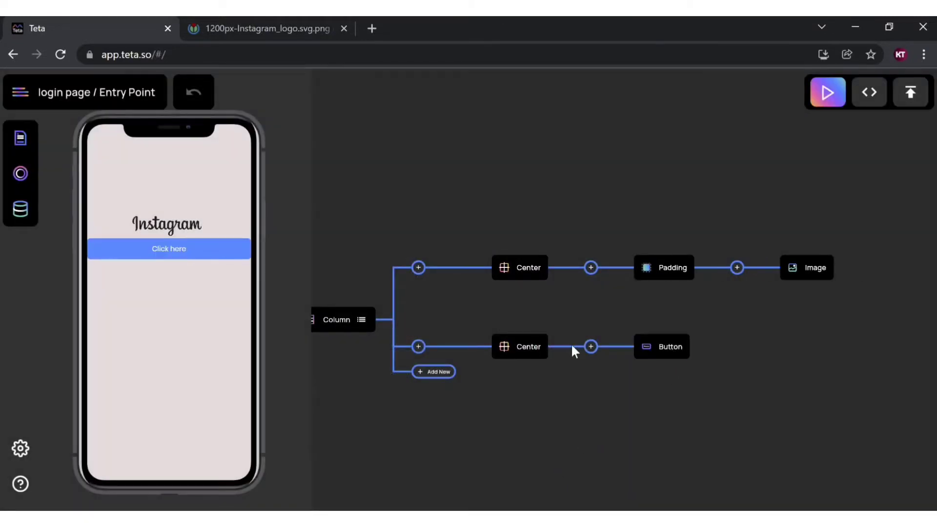
Set the Button's solid fill colour to the near-white f9fcff
left_click(654, 347)
scroll(815, 386, "down", 3)
scroll(813, 369, "down", 3)
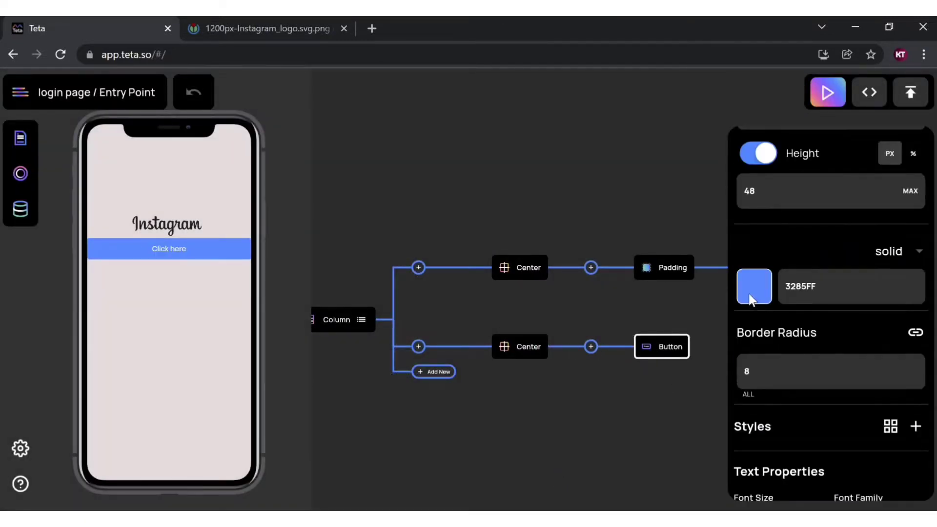
left_click(751, 290)
left_click(238, 194)
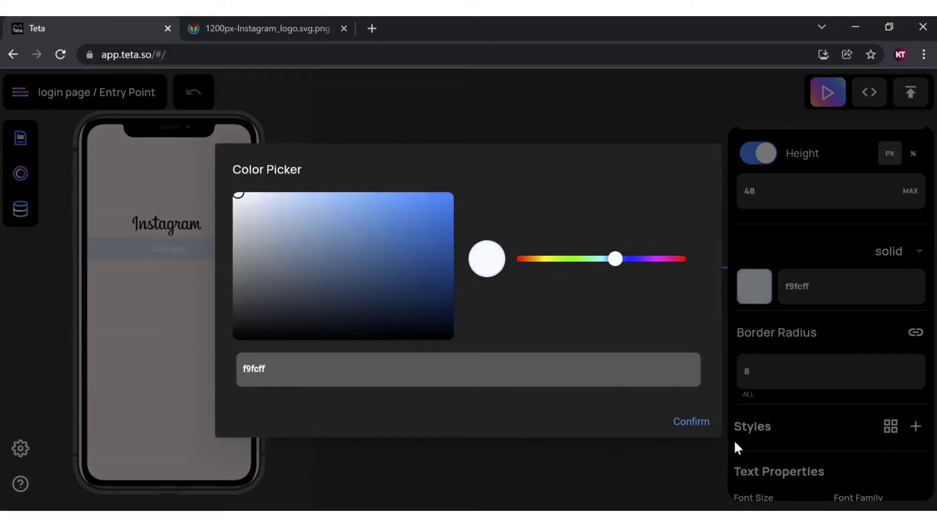
left_click(692, 421)
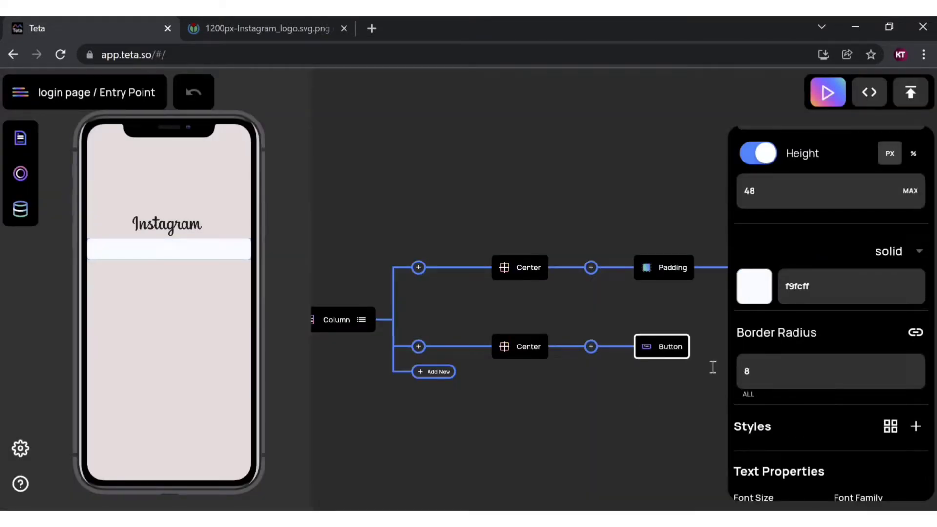
Set the background colour of the Container holding the Column to white, ffffff
scroll(587, 421, "left", 10)
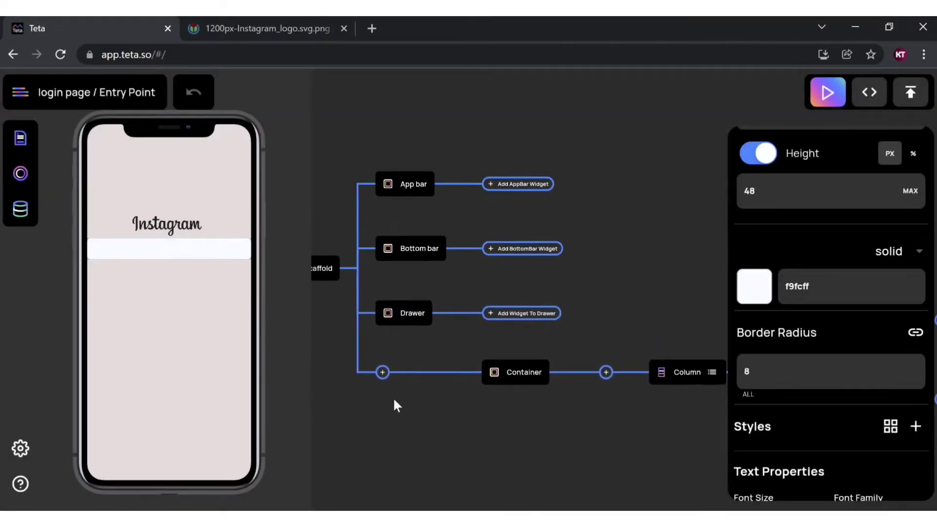
scroll(488, 410, "right", 4)
left_click(452, 344)
scroll(831, 396, "down", 2)
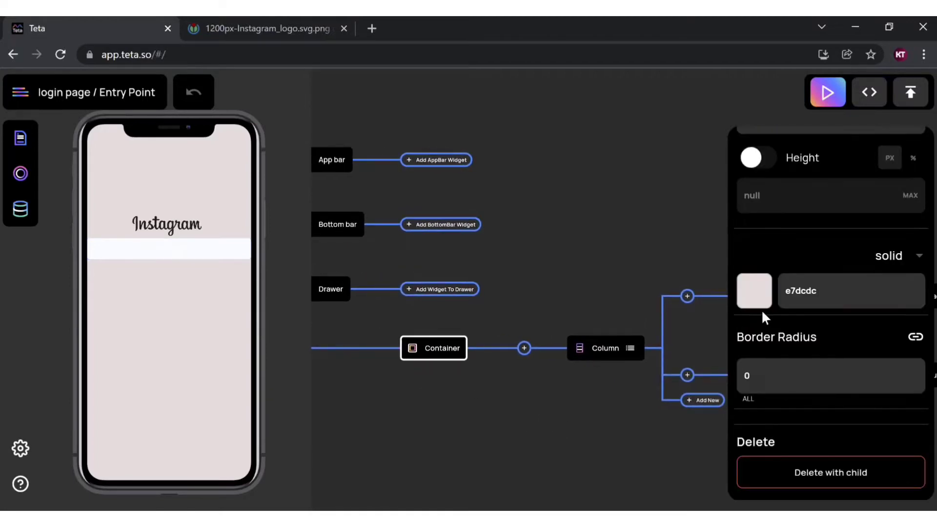
left_click(759, 303)
left_click_drag(243, 205, 226, 188)
left_click(689, 422)
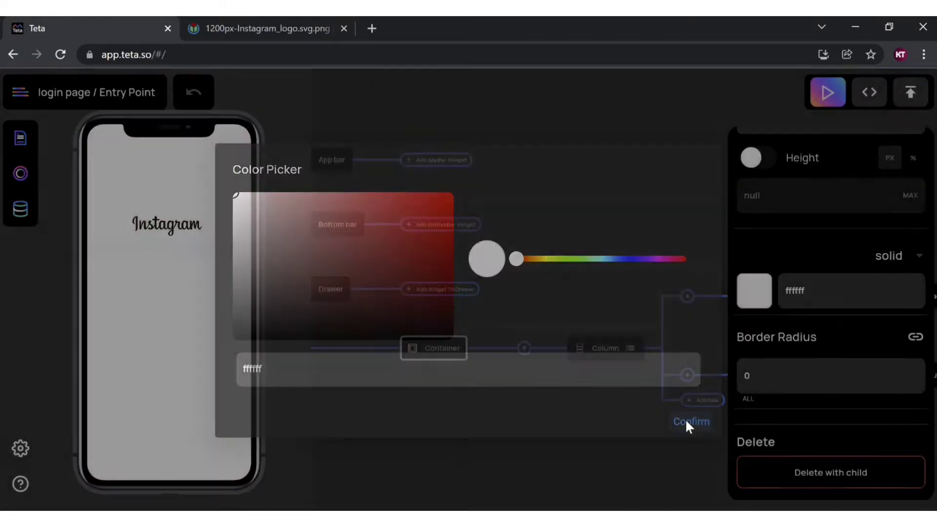
Check the first field in instaloginpage.png and set the Button's text to "phone number,email or username"
scroll(582, 413, "right", 6)
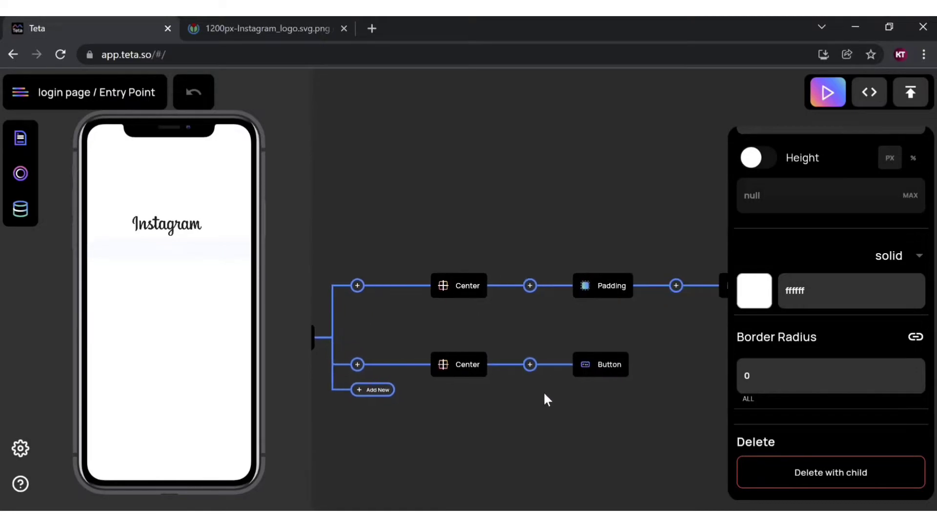
scroll(547, 400, "right", 2)
left_click(576, 370)
key("alt+Tab")
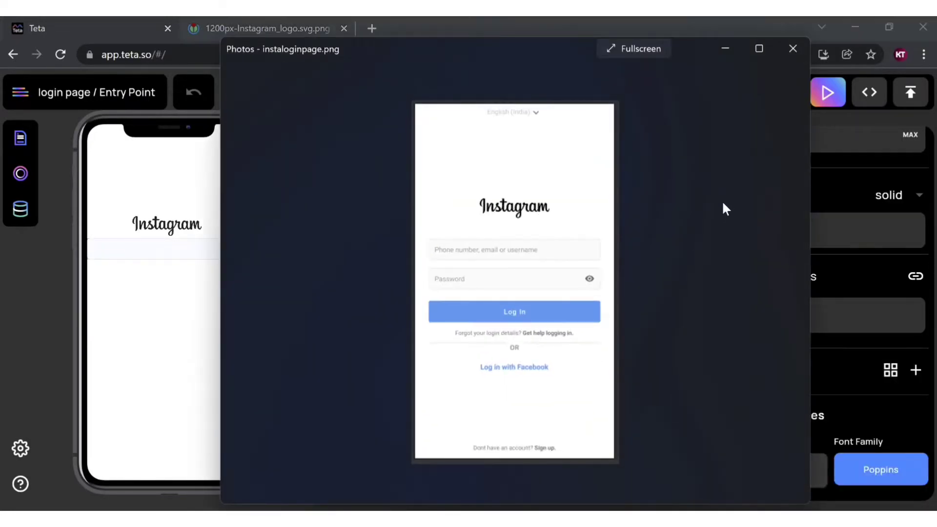
left_click(732, 45)
scroll(806, 342, "up", 5)
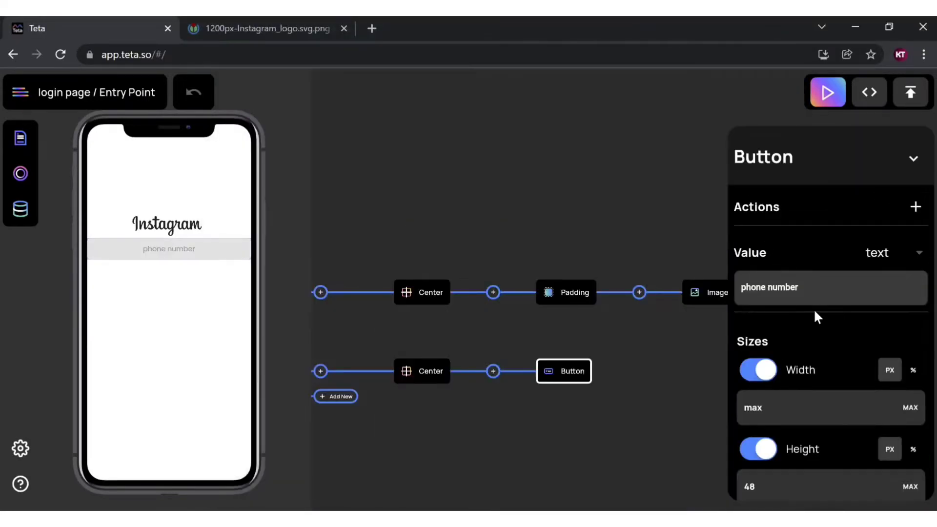
left_click(810, 303)
type(",email")
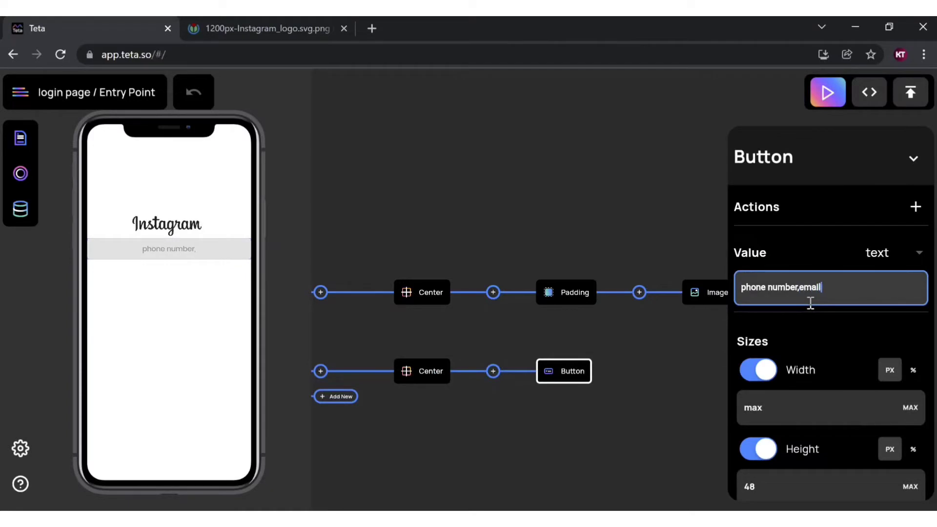
type(",")
type("or username")
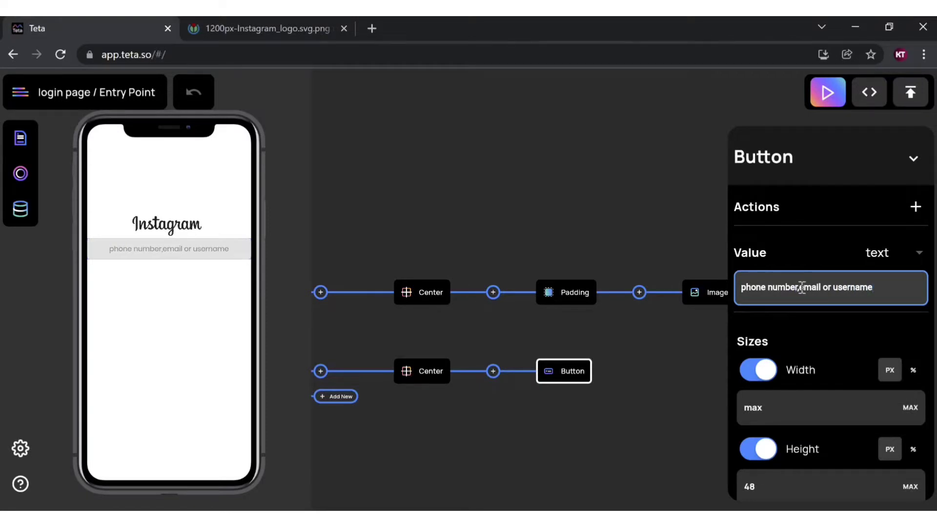
Edit the Button's text to read "phone number email or username", without the comma
left_click(799, 288)
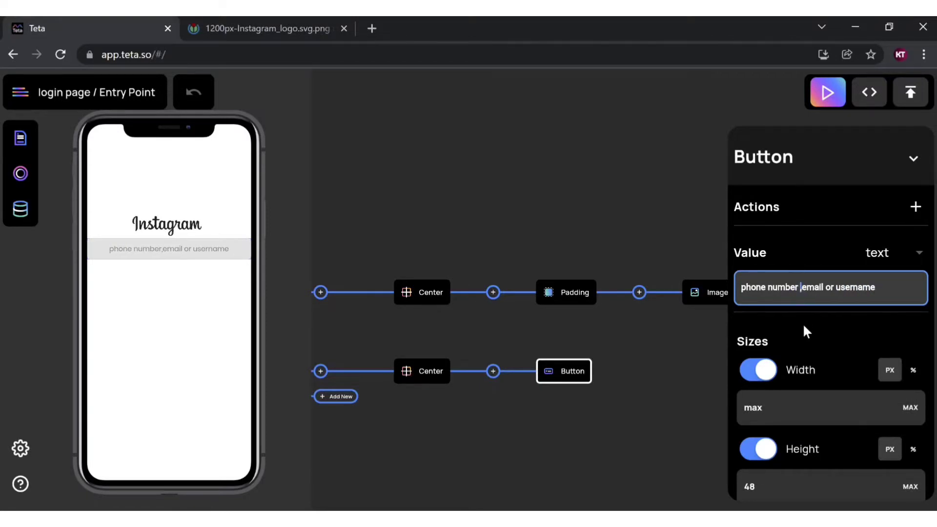
left_click(689, 382)
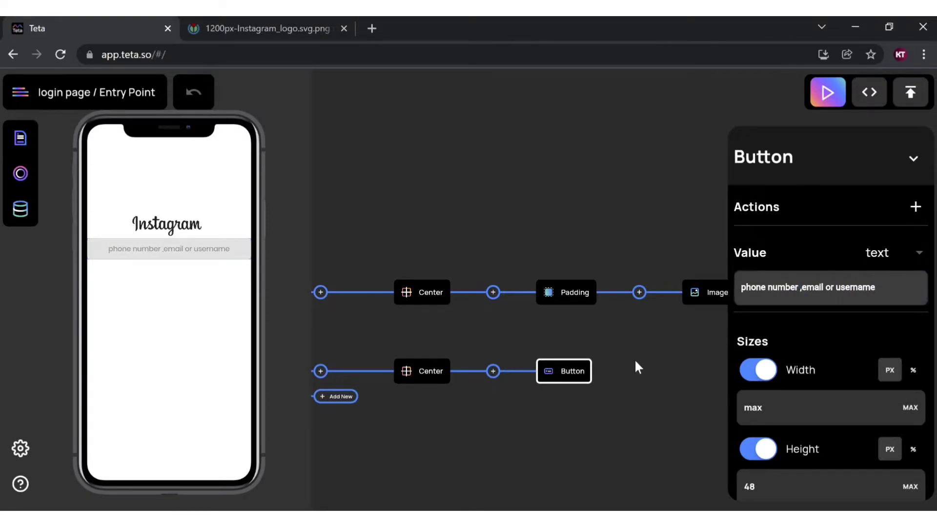
left_click(801, 288)
key("BackSpace")
Switch the Button's fixed width and height off and back on
scroll(836, 325, "down", 2)
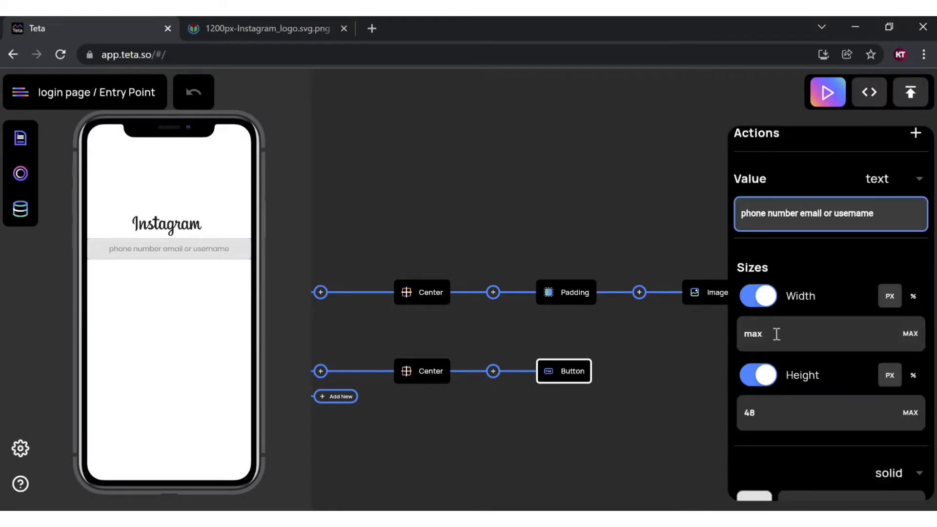
left_click(766, 297)
left_click(766, 377)
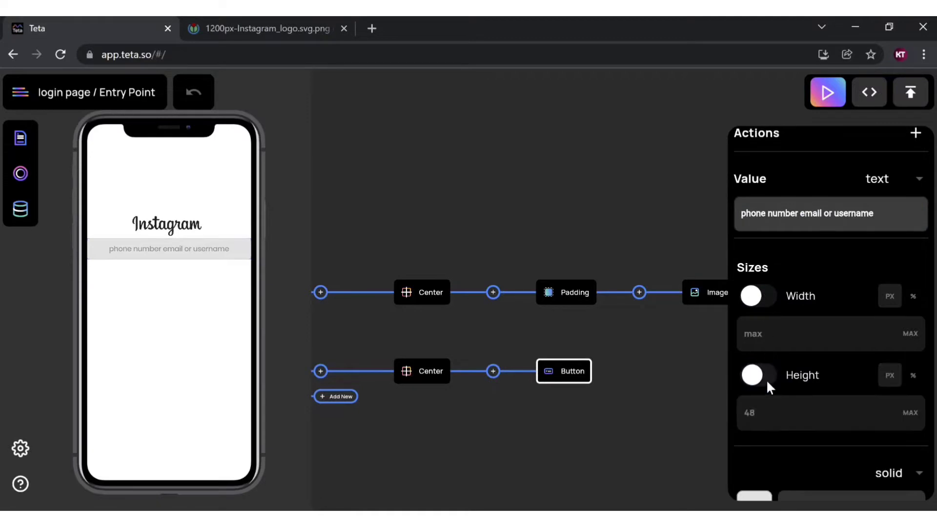
left_click(763, 332)
left_click(767, 375)
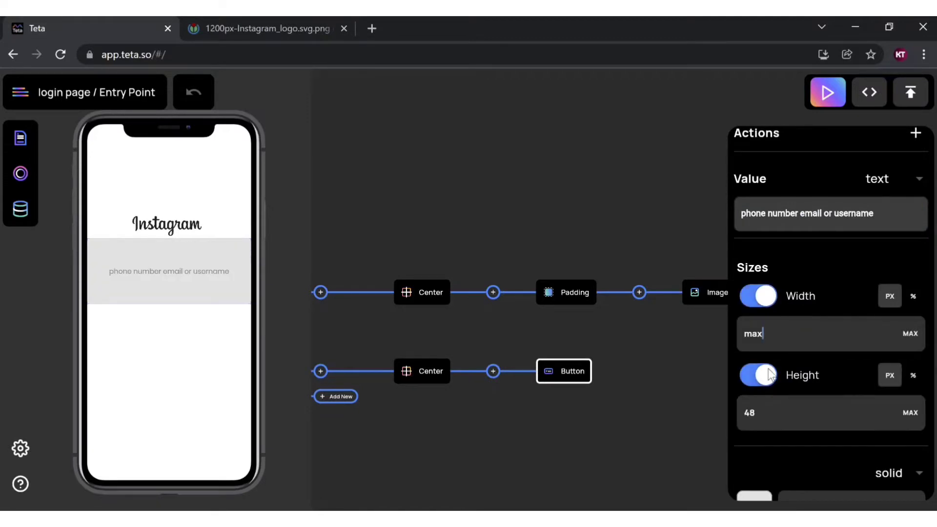
Compare the field size in instaloginpage.png and try Button widths of 200 and 350 px
key("alt+Tab")
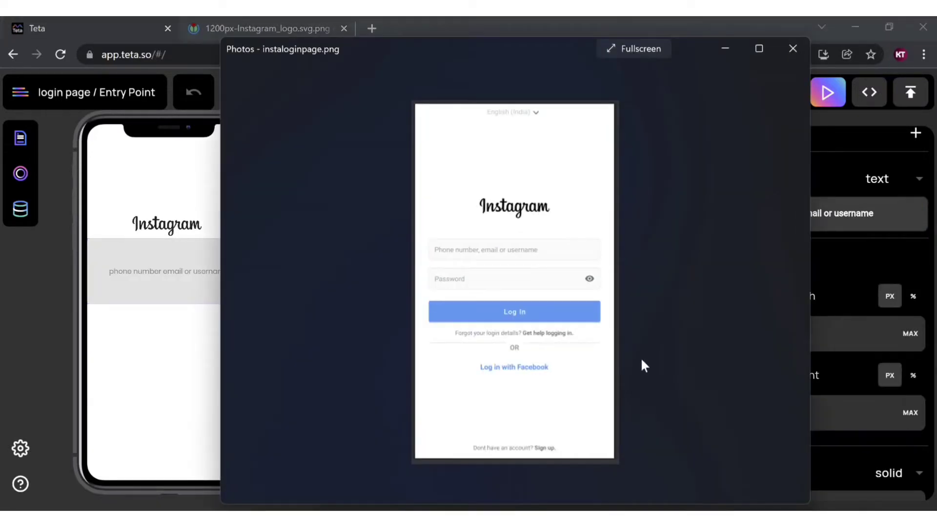
left_click(726, 49)
left_click(772, 344)
key("BackSpace")
key("BackSpace")
key("BackSpace")
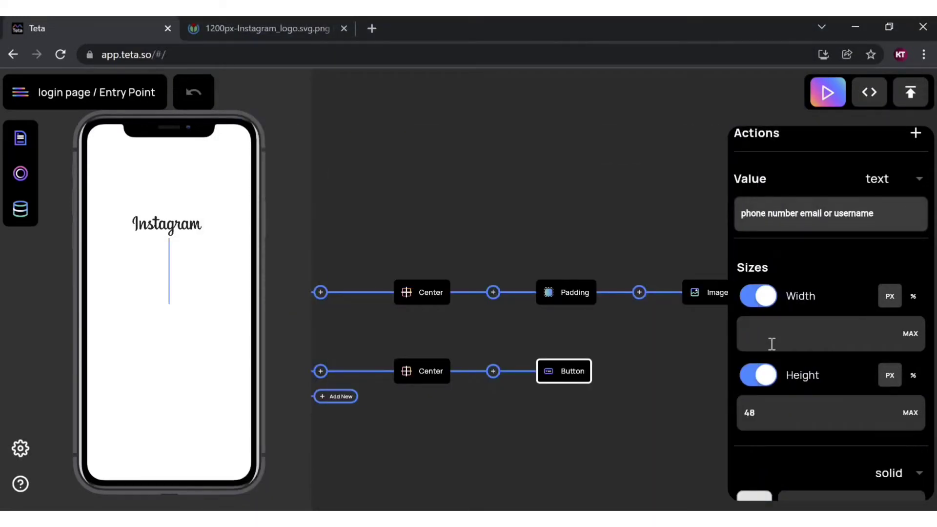
type("200")
key("BackSpace")
key("BackSpace")
key("BackSpace")
type("350")
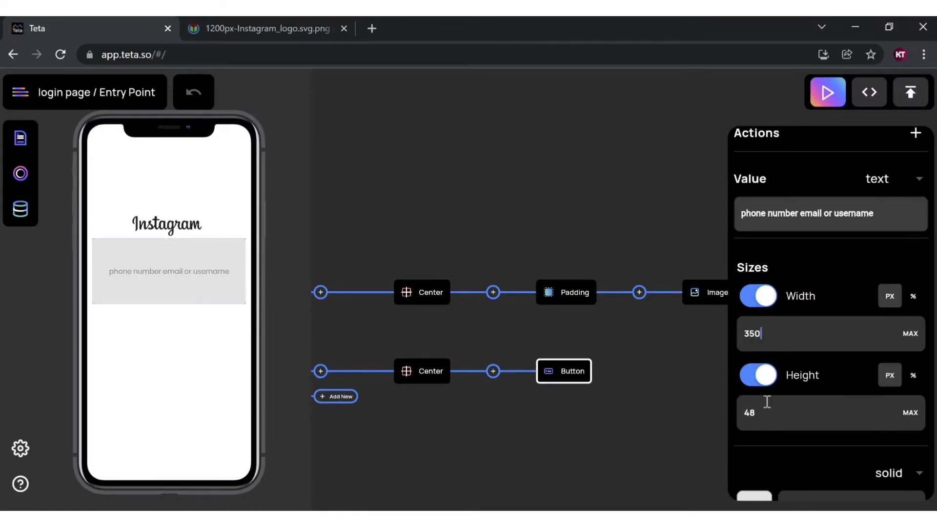
Try Button heights of 20 and 35, compare with instaloginpage.png, and set the height to 40 px
left_click(774, 418)
key("BackSpace")
type("20")
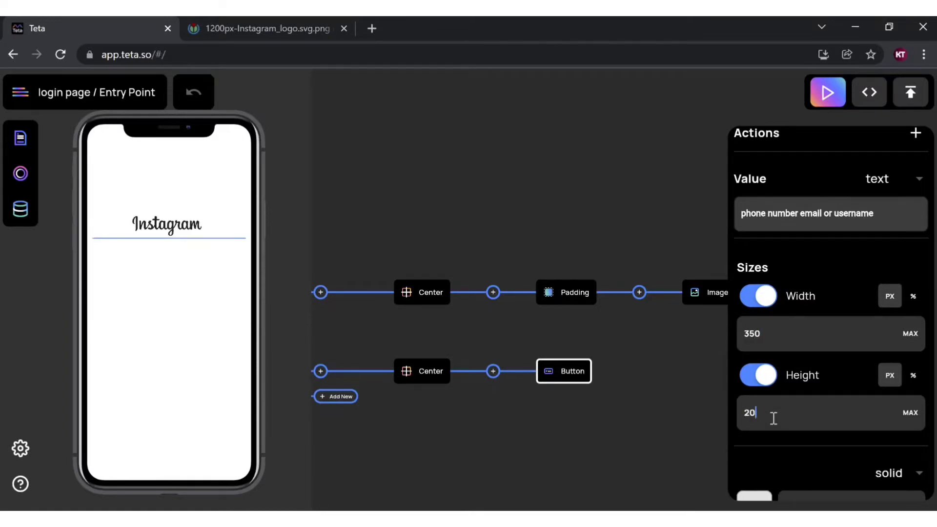
type("35")
key("alt+Tab")
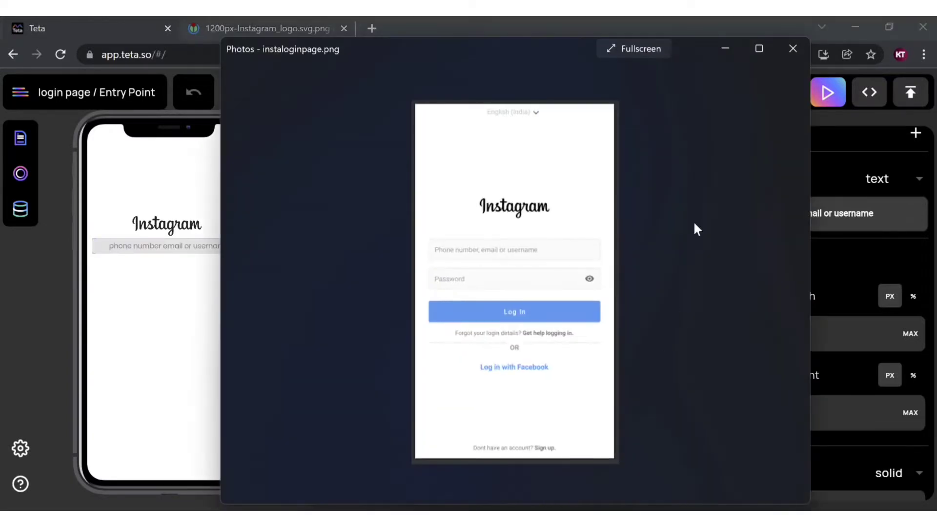
left_click(724, 49)
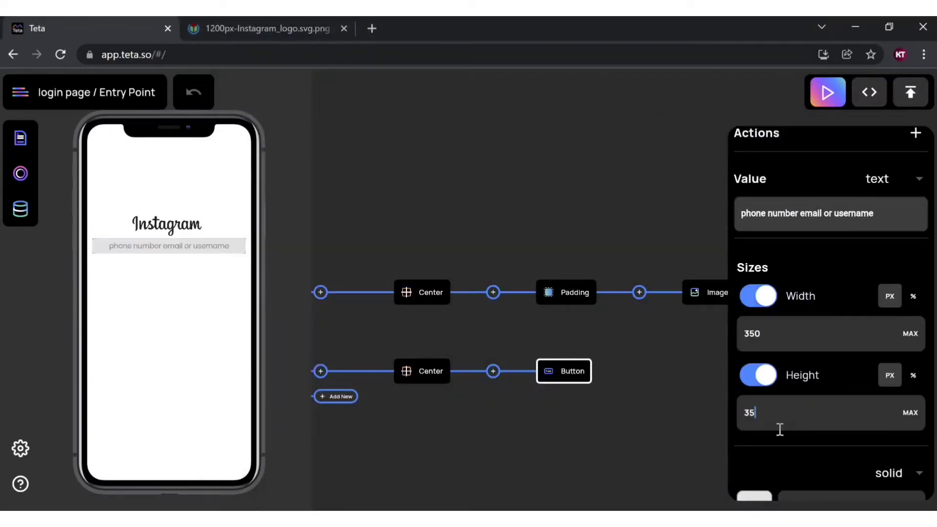
type("40")
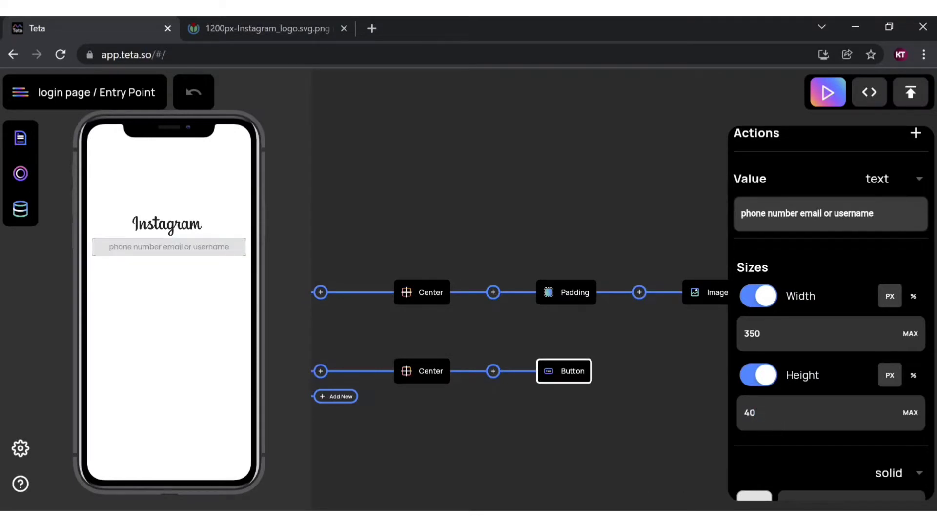
Compare the Button with instaloginpage.png again and set its width to 320 px
key("alt+Tab")
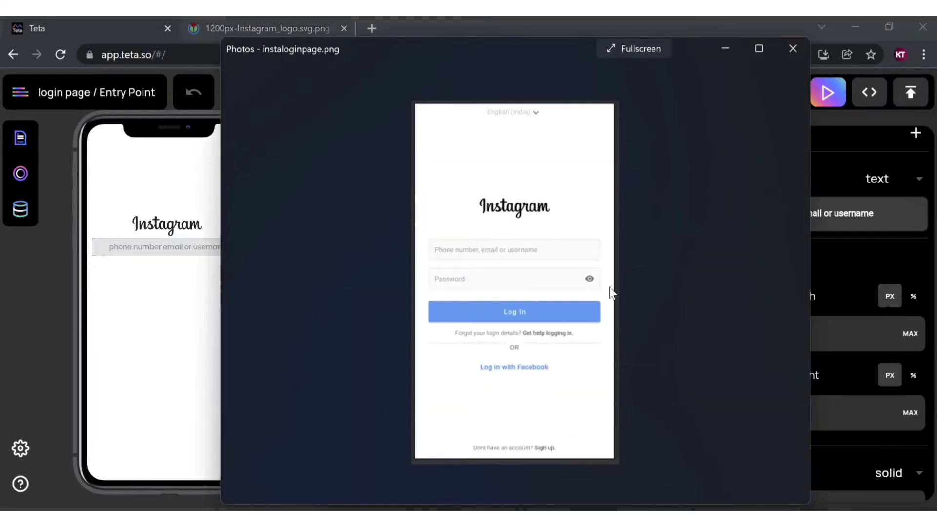
left_click(718, 49)
left_click(777, 343)
type("20")
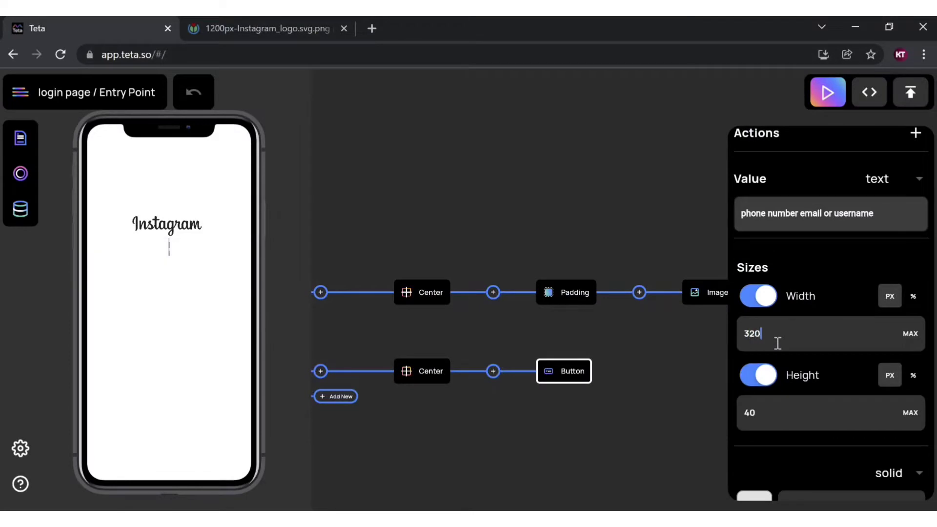
Set the Button's border radius to 10 on all corners and deselect it
scroll(787, 408, "down", 3)
scroll(805, 409, "down", 2)
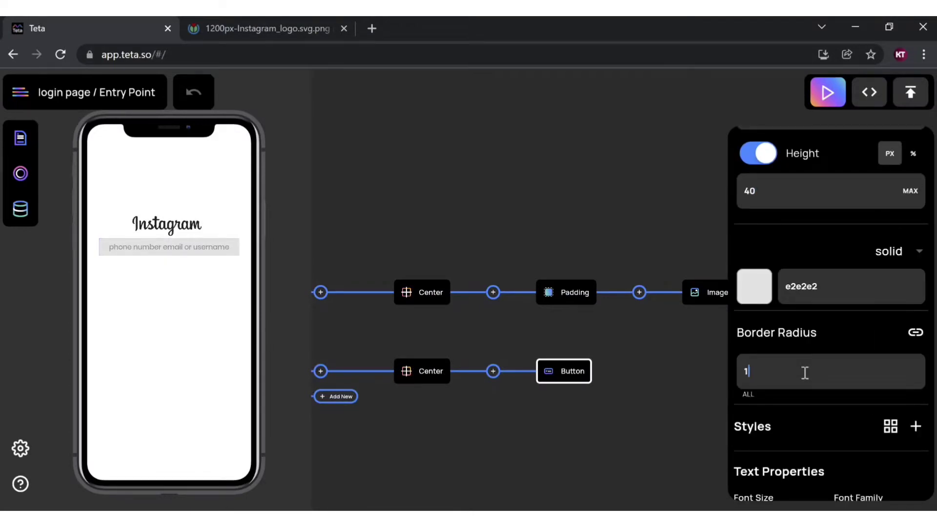
left_click(703, 453)
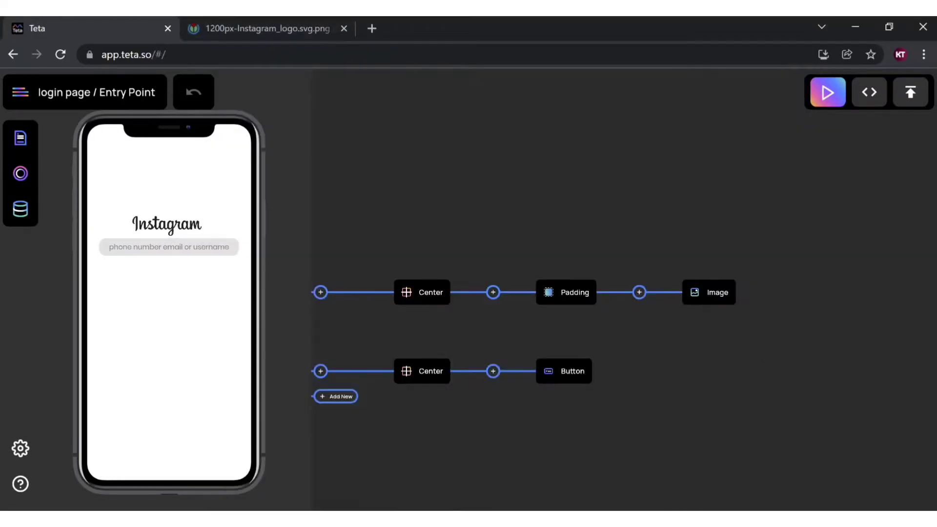
left_click(655, 508)
Apply the Paragraph text style to the Button's label
left_click(575, 371)
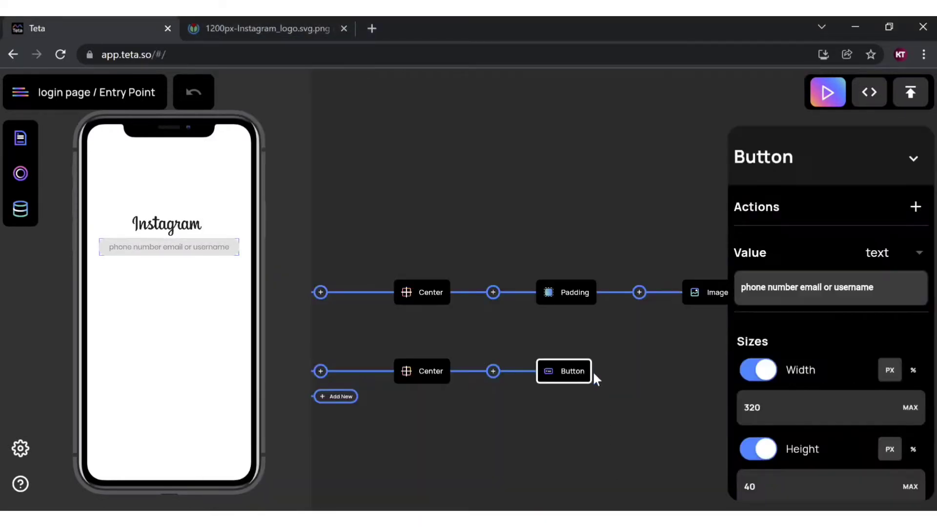
scroll(801, 370, "down", 7)
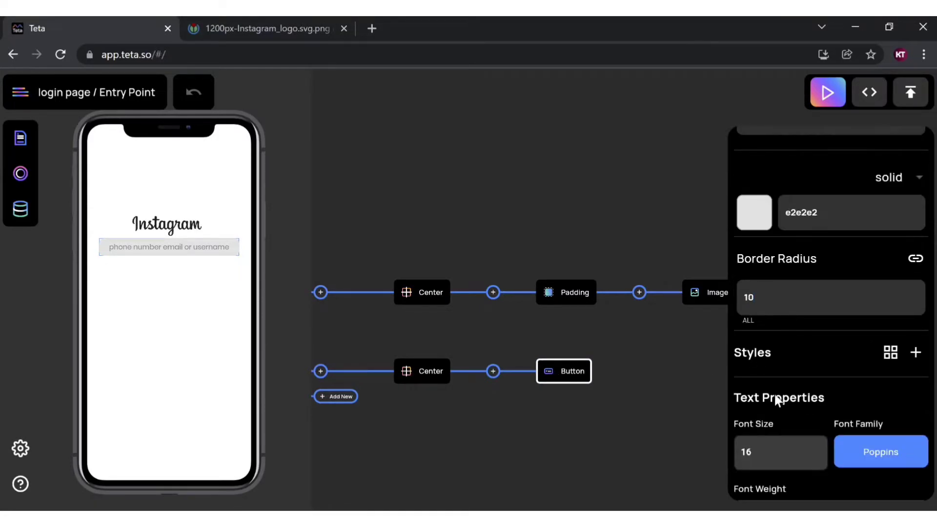
scroll(776, 394, "down", 2)
left_click(891, 278)
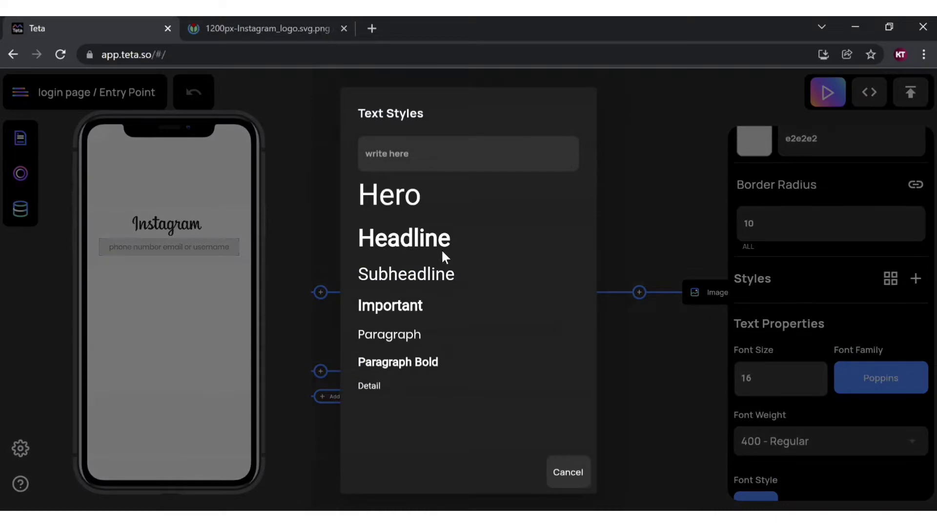
left_click(386, 366)
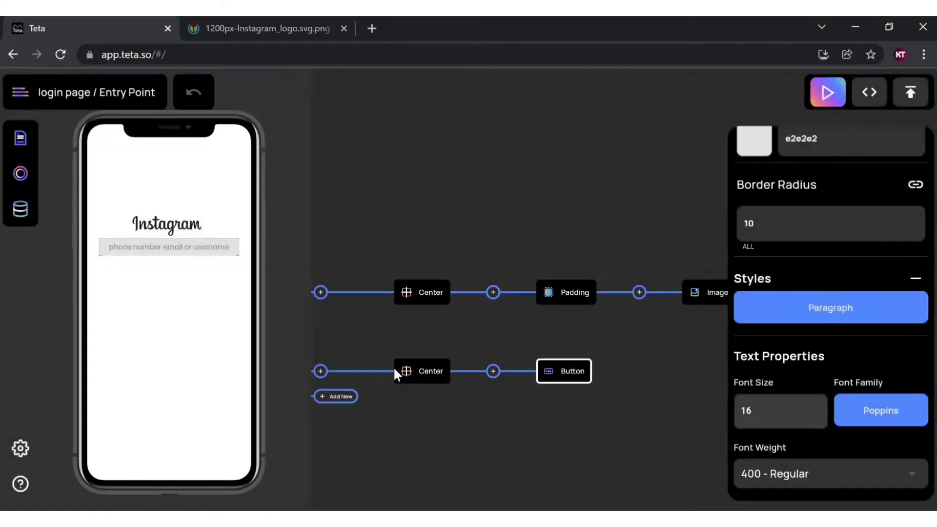
Switch the Button's fill from solid to styles, using Background / Details, and deselect the Button
scroll(829, 293, "up", 3)
left_click(899, 259)
left_click(775, 162)
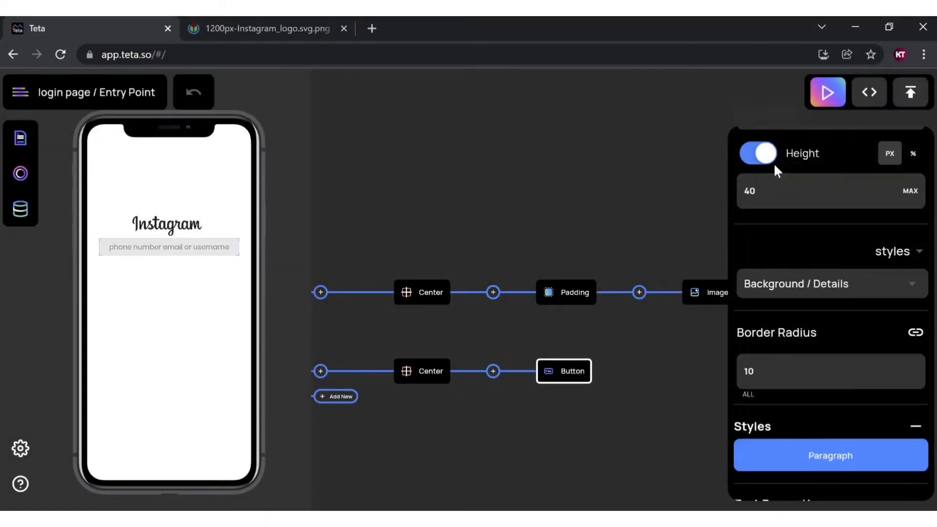
left_click(670, 438)
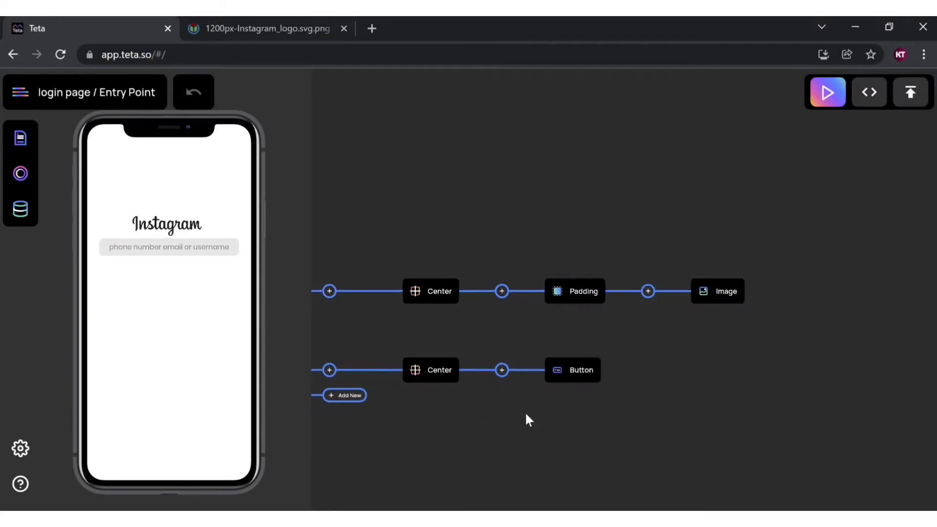
Add a Center widget as the next row below the username Button's Center
left_click(367, 386)
left_click(477, 268)
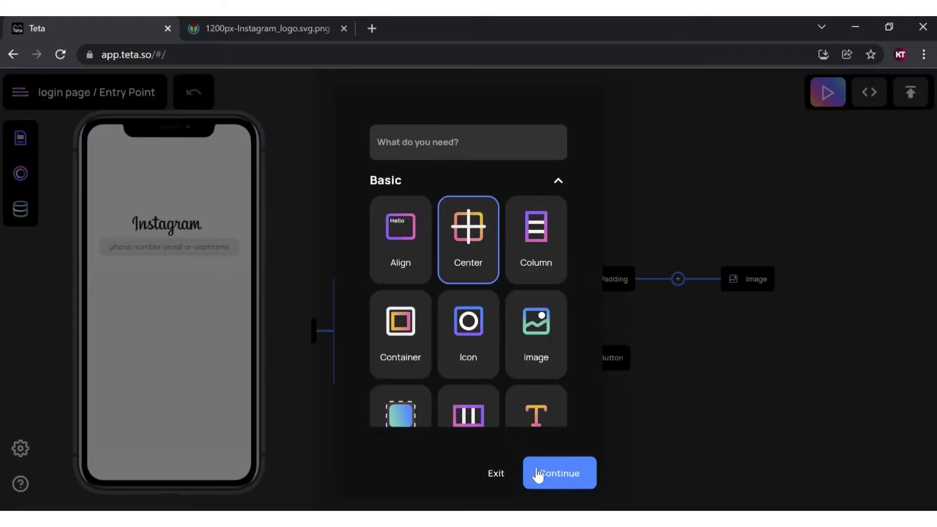
left_click(545, 476)
Add a Button from the Input widgets inside the new Center
left_click(537, 396)
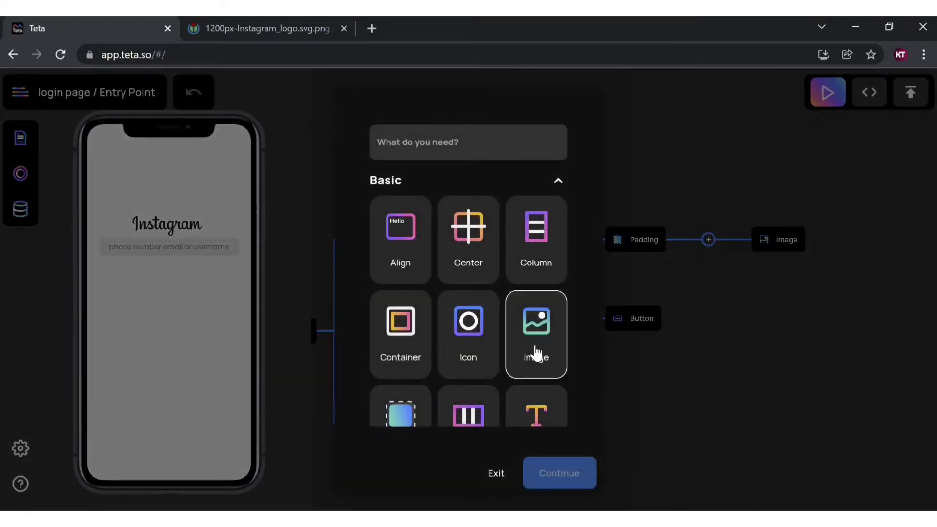
scroll(469, 346, "down", 5)
scroll(431, 312, "up", 1)
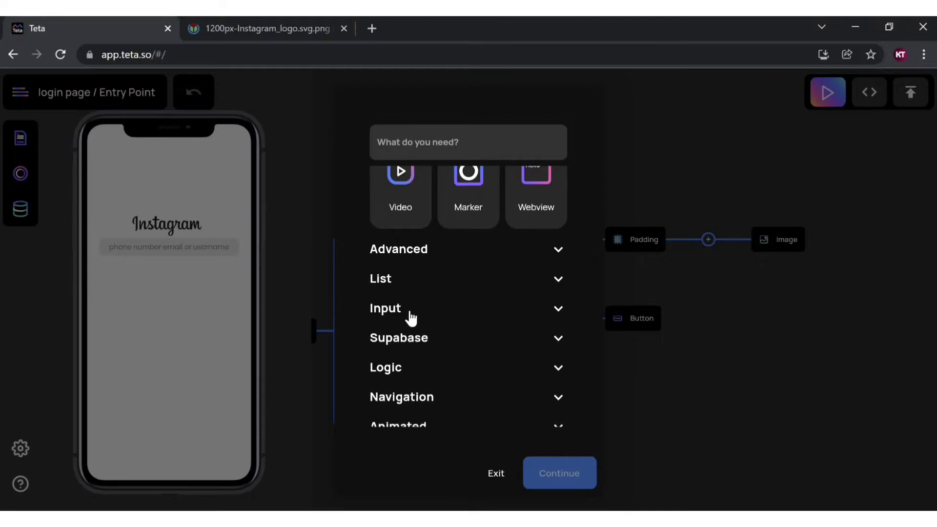
left_click(410, 315)
scroll(451, 349, "down", 1)
scroll(451, 349, "down", 3)
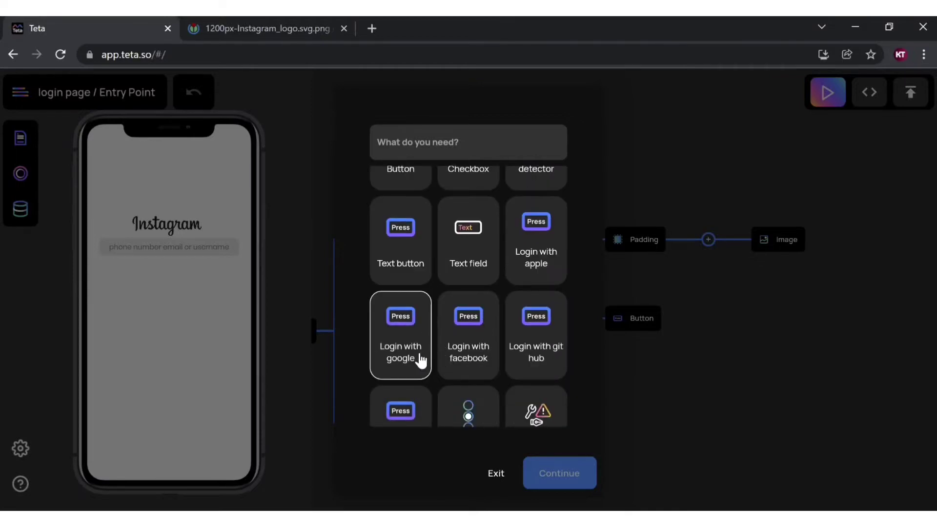
scroll(421, 360, "up", 1)
left_click(405, 224)
left_click(548, 478)
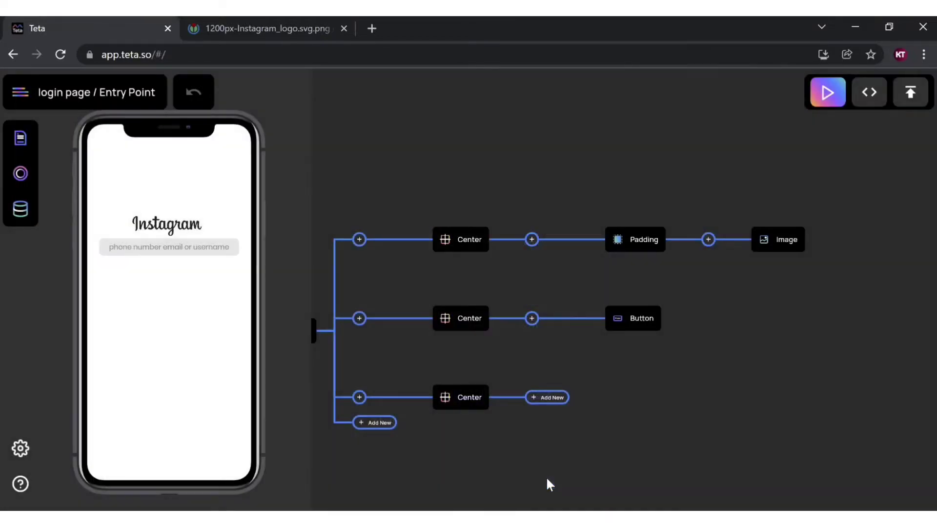
Check instaloginpage.png for the second field and set the new Button's label to Password
left_click(602, 396)
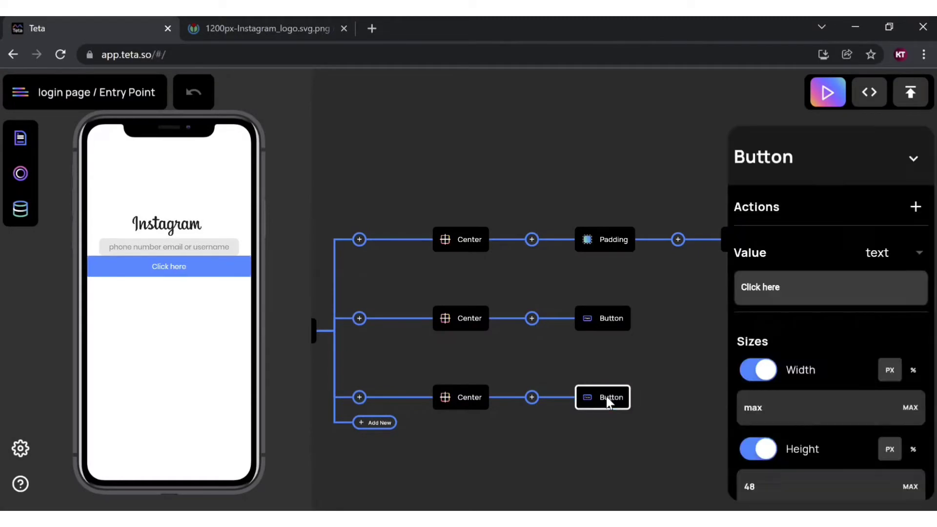
key("alt+Tab")
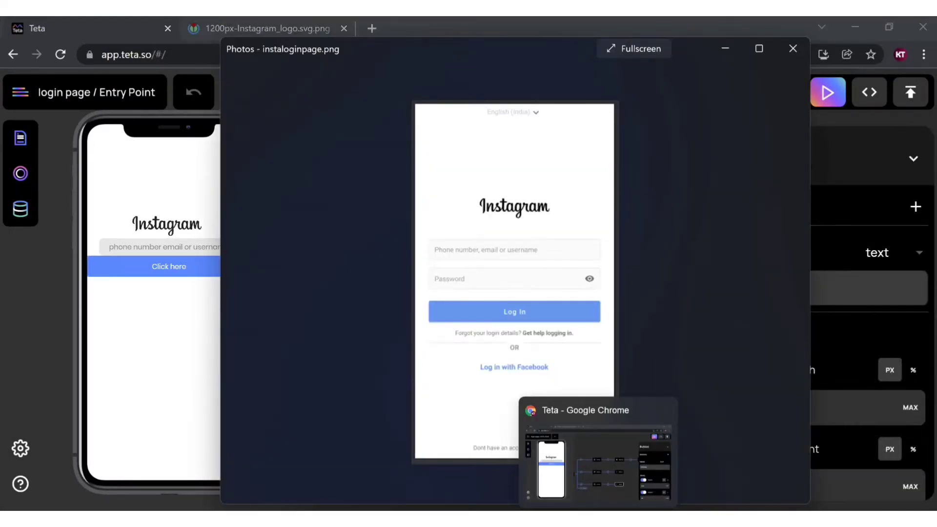
key("alt+Tab")
left_click(787, 298)
key("BackSpace")
key("BackSpace")
key("BackSpace")
key("BackSpace")
key("BackSpace")
key("BackSpace")
key("BackSpace")
key("BackSpace")
key("BackSpace")
key("BackSpace")
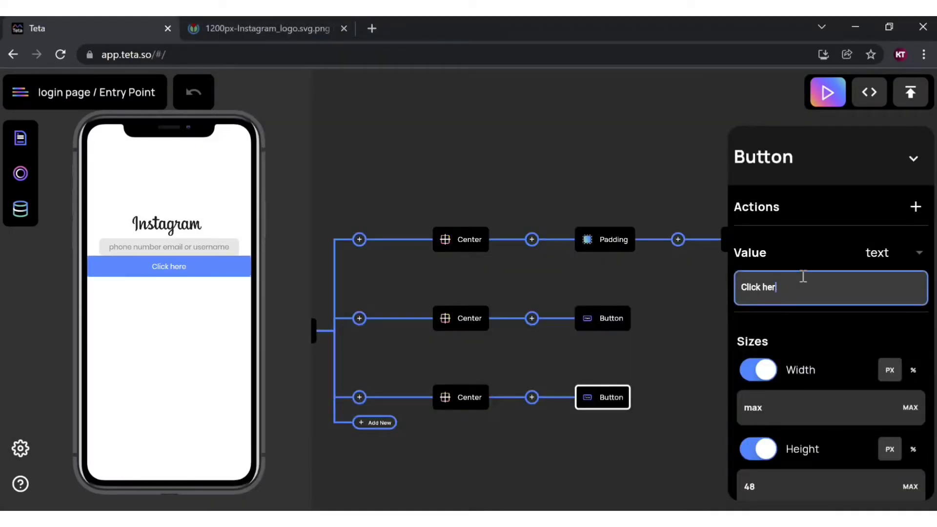
type("Password")
left_click(784, 427)
Check the username Button's size and set the Password Button's width to 320 px and height to 40 px
scroll(784, 427, "down", 2)
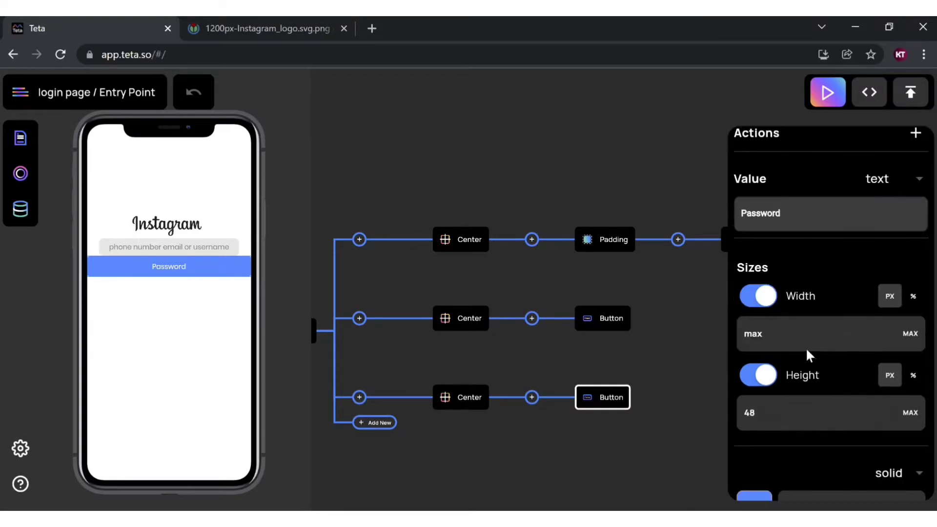
left_click(755, 340)
left_click(594, 319)
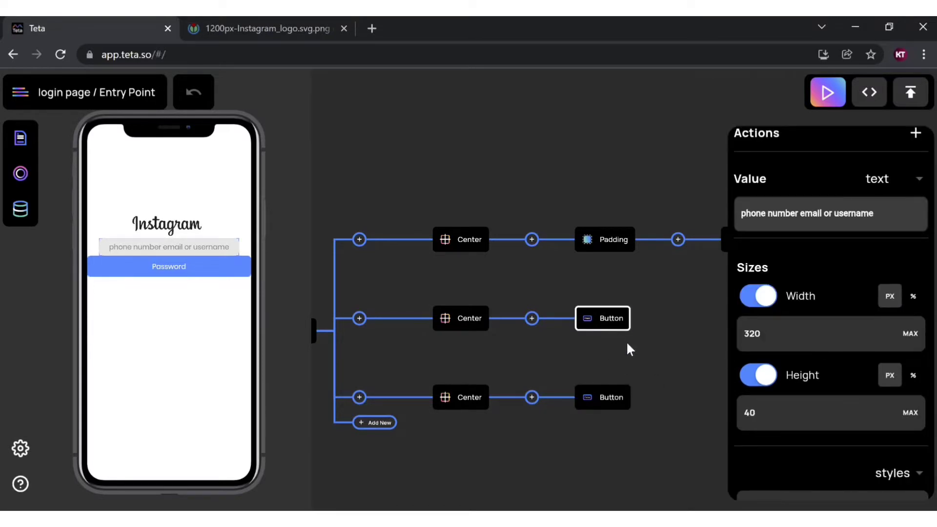
left_click(613, 397)
key("BackSpace")
key("BackSpace")
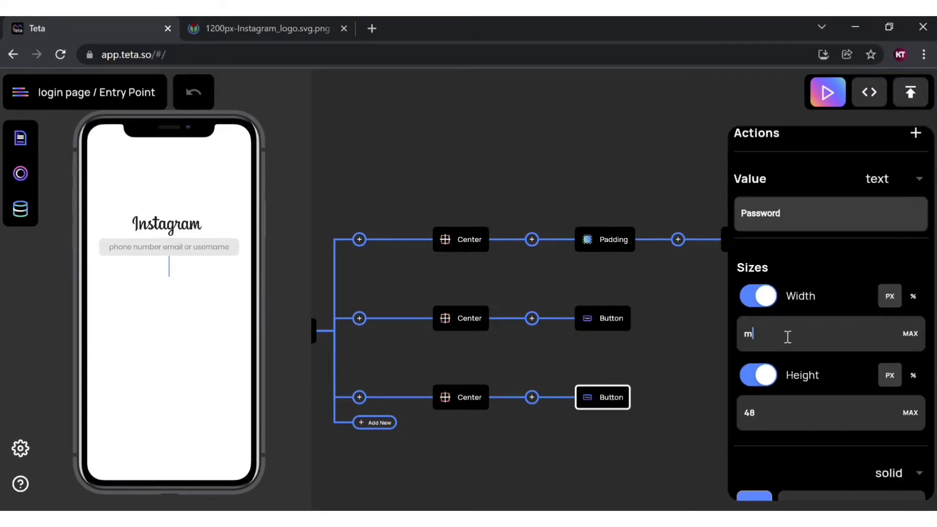
type("320")
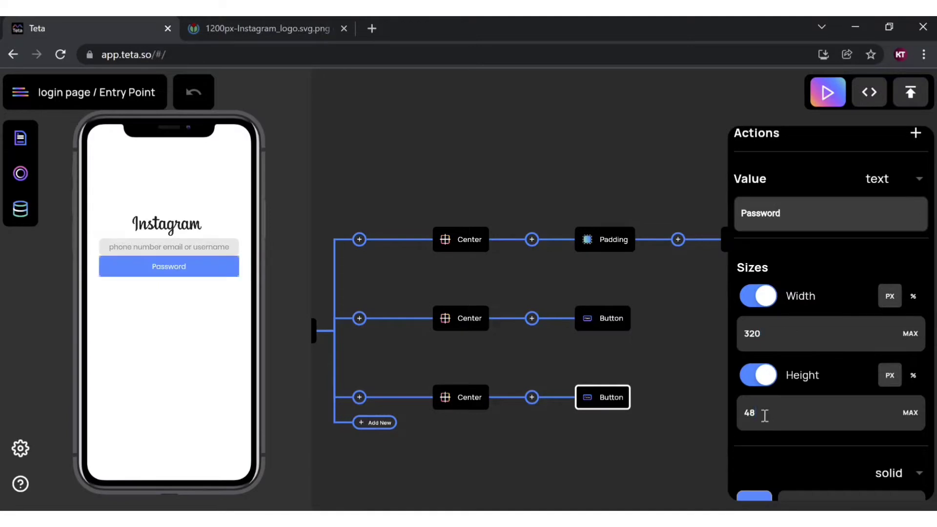
scroll(765, 416, "down", 2)
Switch the Password Button's fill from solid to styles and choose Background / Details
left_click(910, 400)
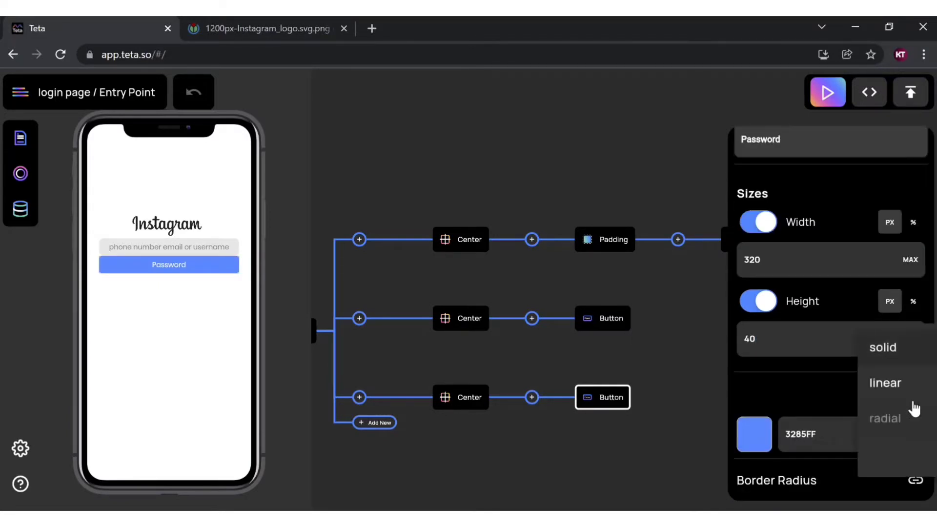
left_click(891, 453)
left_click(881, 429)
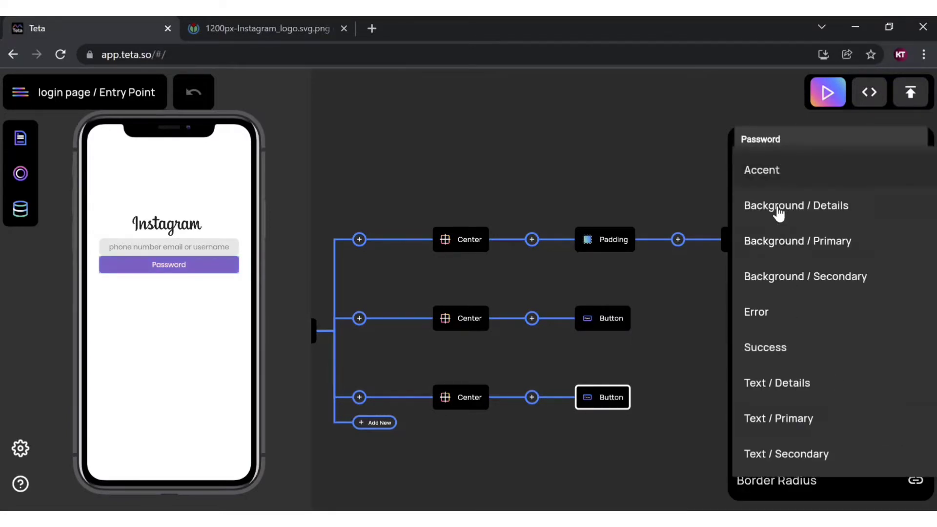
left_click(780, 210)
Try Background / Primary as the Password Button's fill style, then settle on Background / Secondary
scroll(791, 420, "down", 3)
scroll(805, 420, "down", 2)
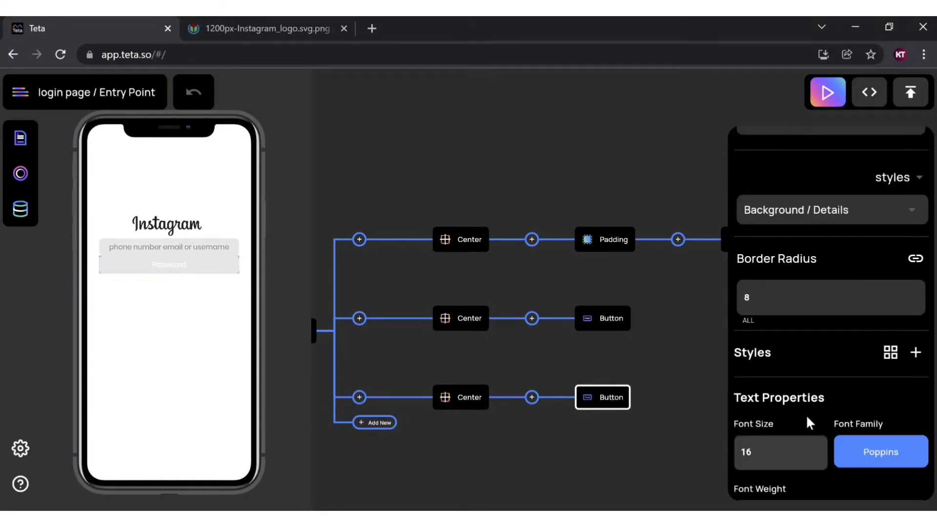
scroll(887, 258, "up", 2)
left_click(887, 287)
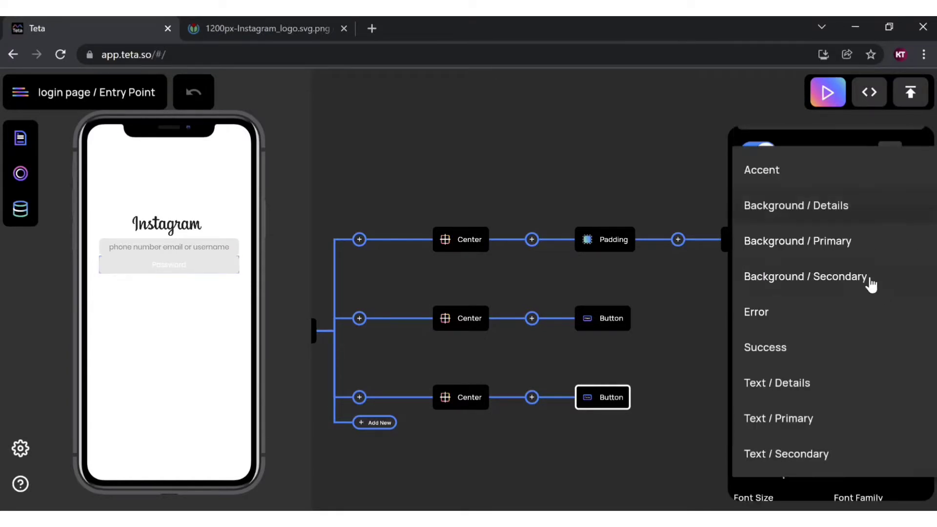
left_click(840, 249)
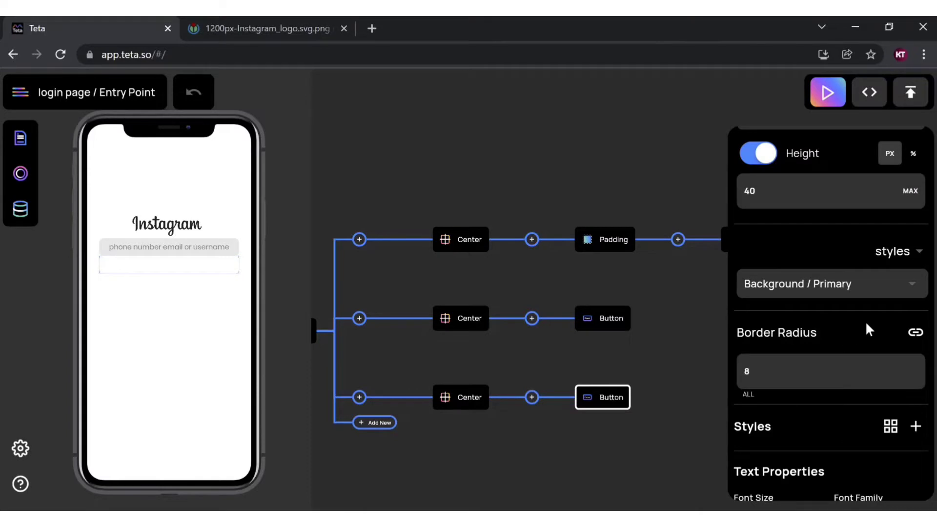
left_click(868, 285)
left_click(833, 278)
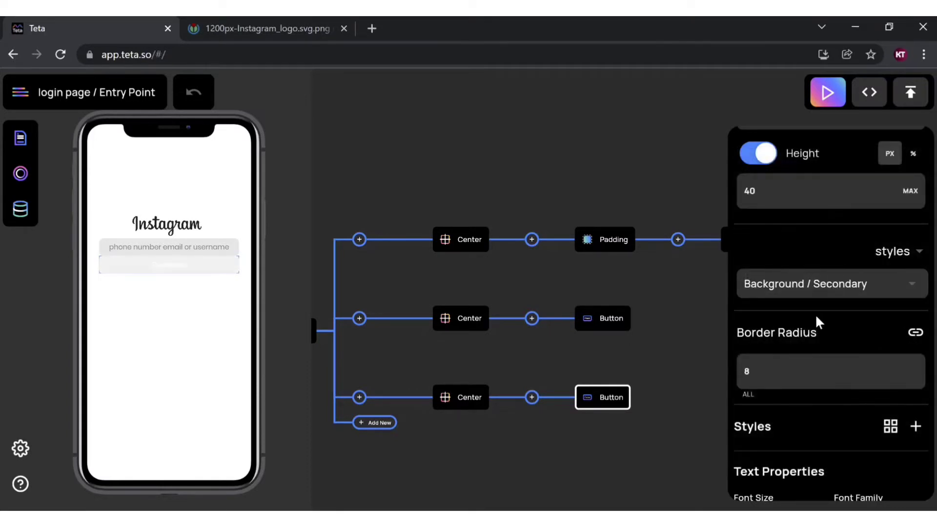
Change the username Button's fill style to Background / Secondary and deselect the Button
left_click(614, 322)
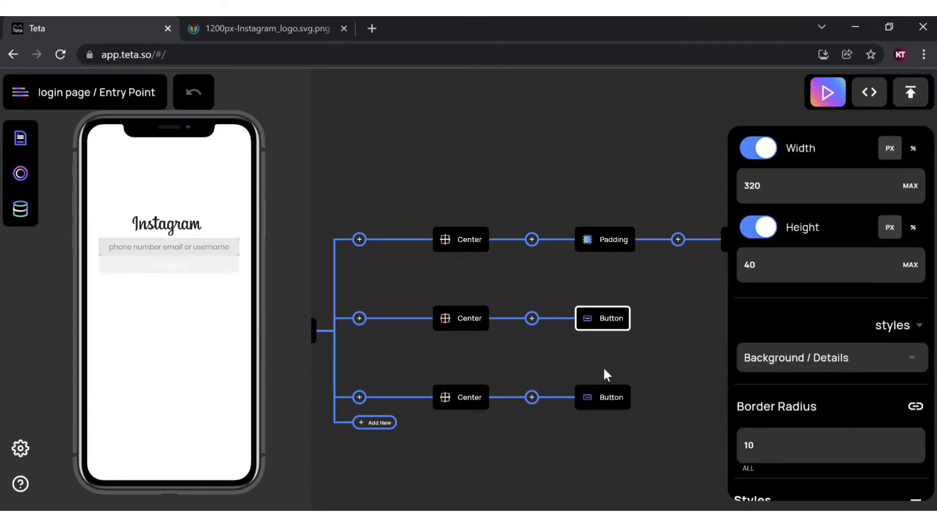
left_click(807, 360)
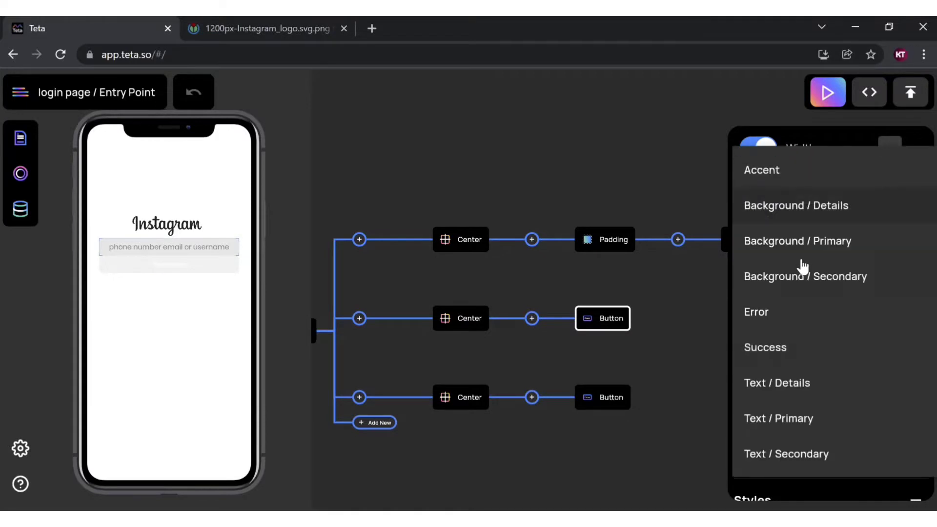
left_click(814, 280)
left_click(654, 428)
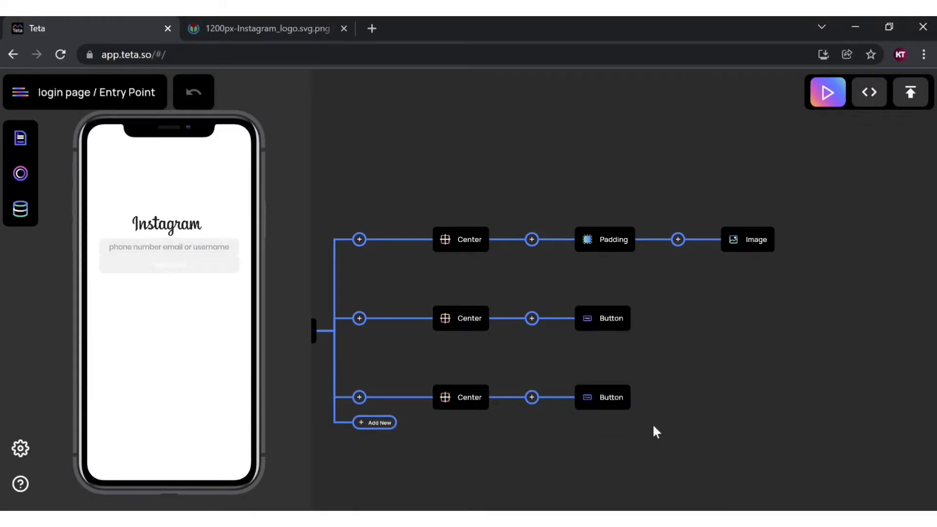
Set the Password Button's border radius to 10 on all corners and deselect the Button
left_click(626, 396)
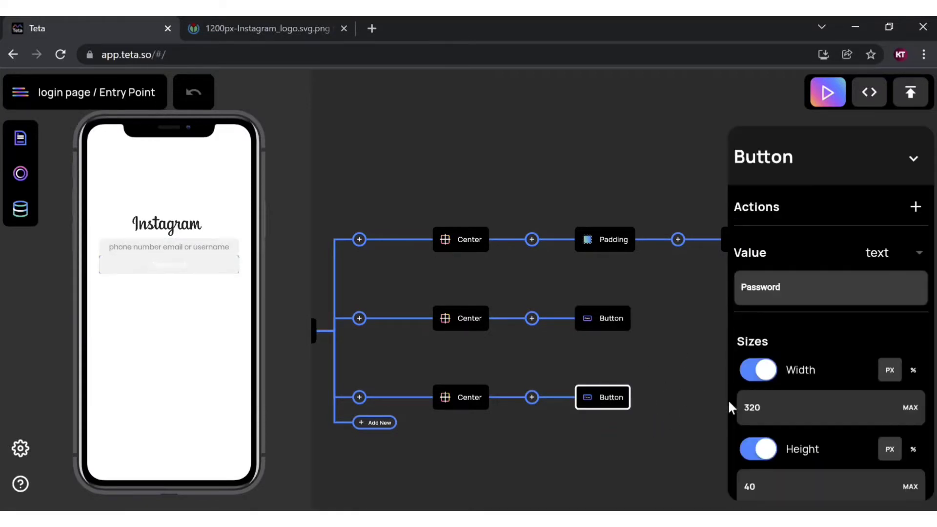
scroll(800, 410, "down", 3)
scroll(804, 406, "down", 4)
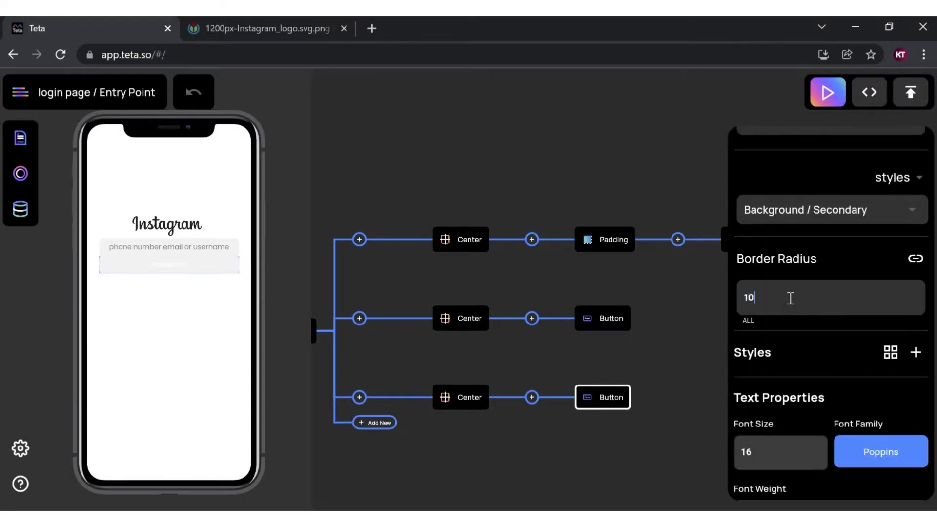
scroll(793, 307, "down", 4)
left_click(657, 417)
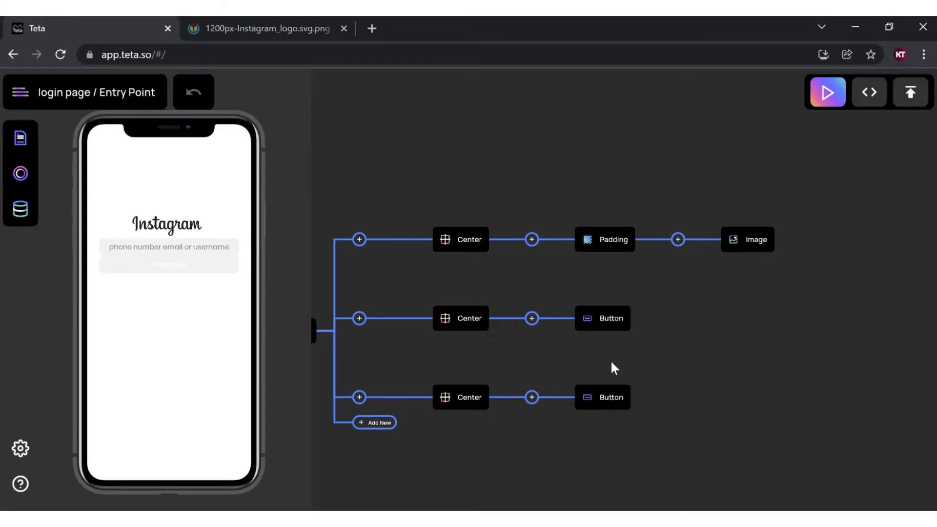
Compare the fields with instaloginpage.png and lighten the username label's text fill to grey c1c1c1
left_click(607, 519)
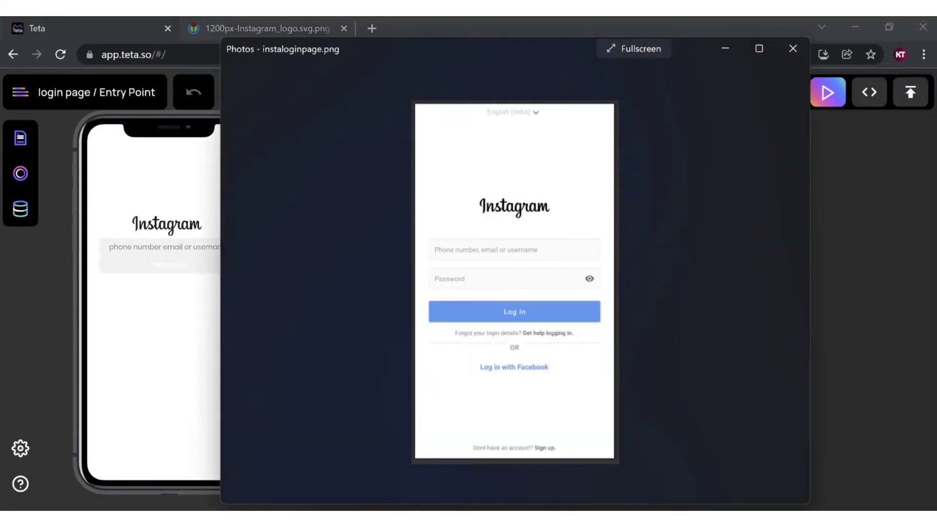
left_click(600, 519)
left_click(607, 326)
scroll(781, 371, "down", 10)
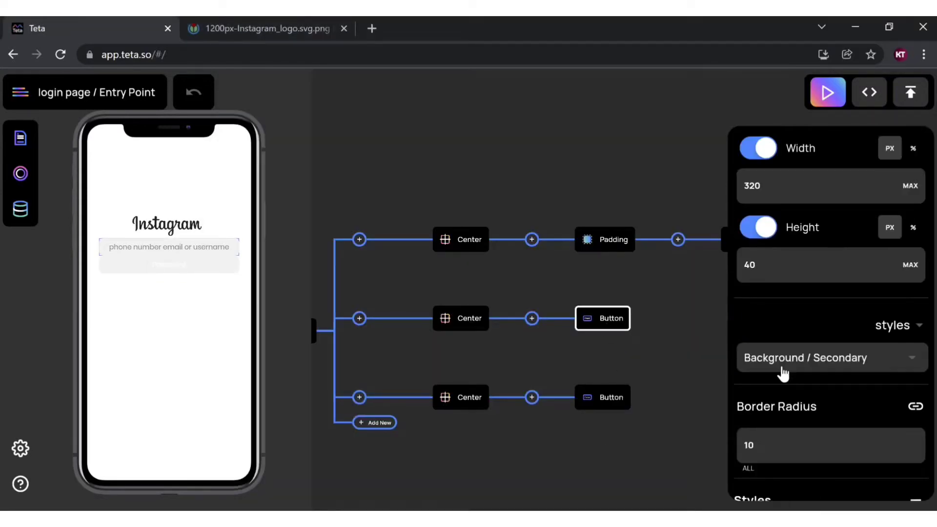
left_click(762, 397)
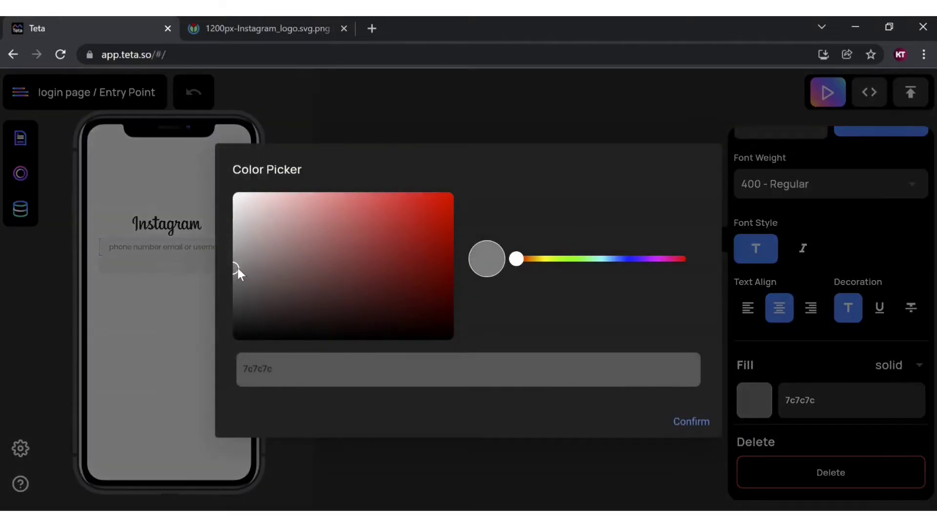
left_click_drag(239, 267, 215, 226)
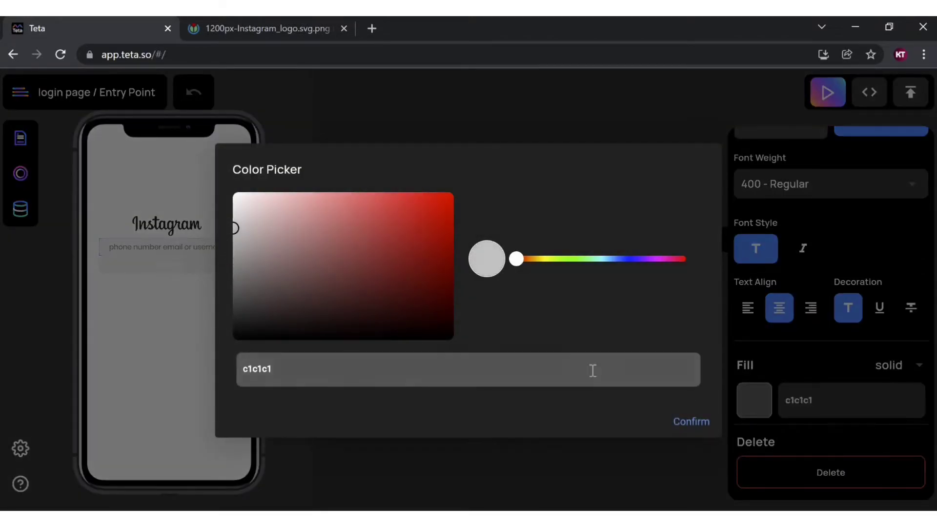
left_click(688, 425)
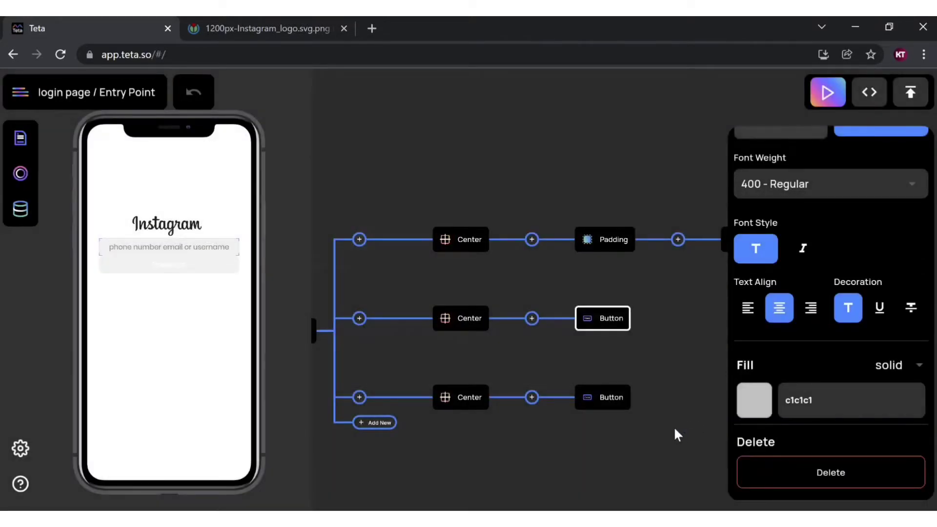
Copy the username label's text fill code c0c0c0
left_click(618, 404)
left_click(581, 320)
scroll(766, 371, "up", 1)
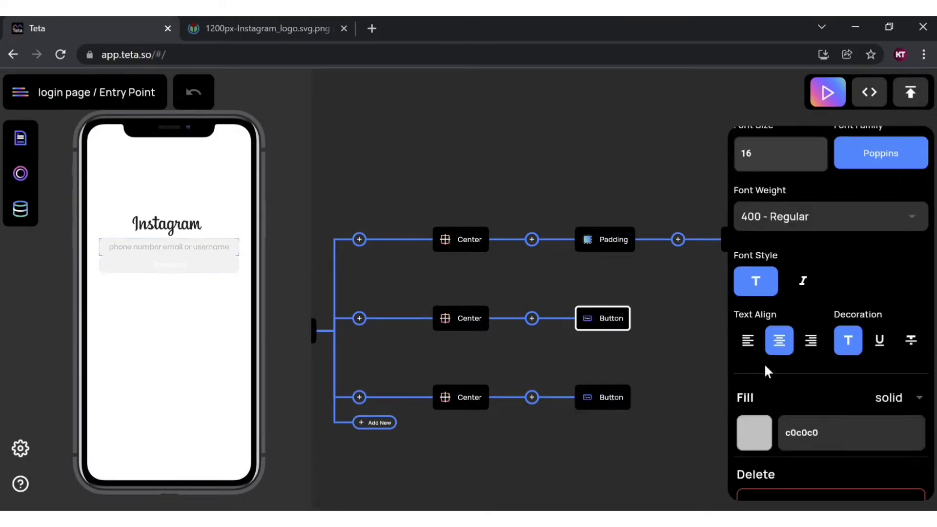
scroll(766, 370, "down", 1)
left_click_drag(837, 398, 776, 402)
key("ctrl+c")
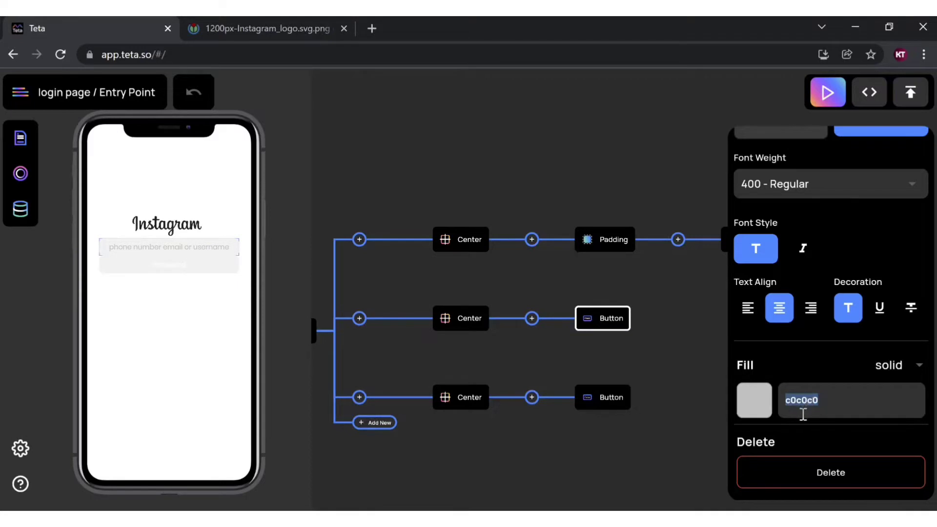
Replace the Password label's white text fill with the copied c0c0c0 and deselect the Button
left_click(600, 394)
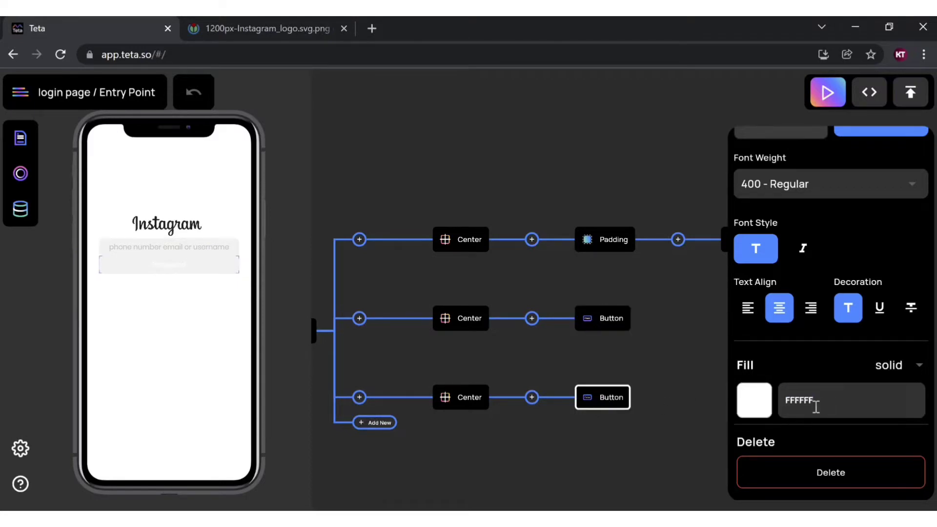
left_click_drag(823, 398, 781, 400)
key("BackSpace")
key("ctrl+v")
left_click(702, 425)
Insert another leading space before the username Button's label text to indent it within the field
left_click(605, 318)
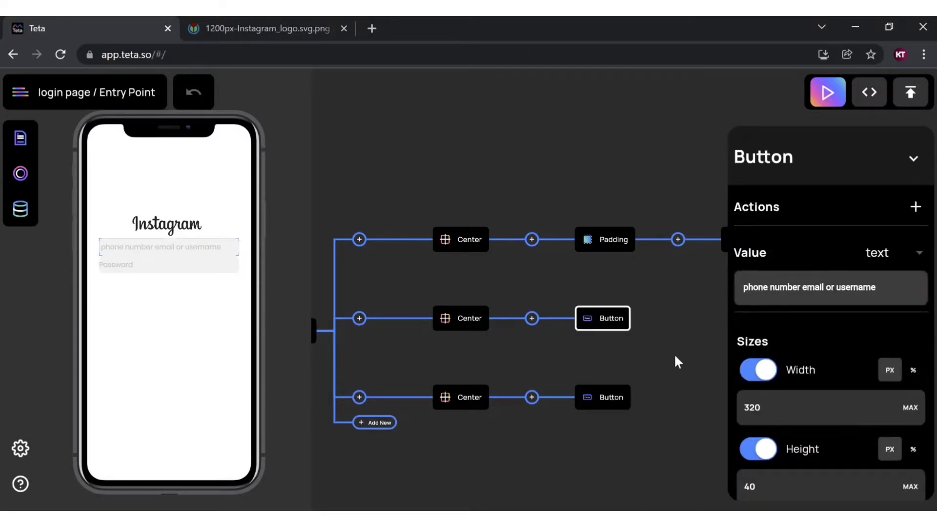
scroll(733, 319, "down", 5)
scroll(766, 315, "up", 5)
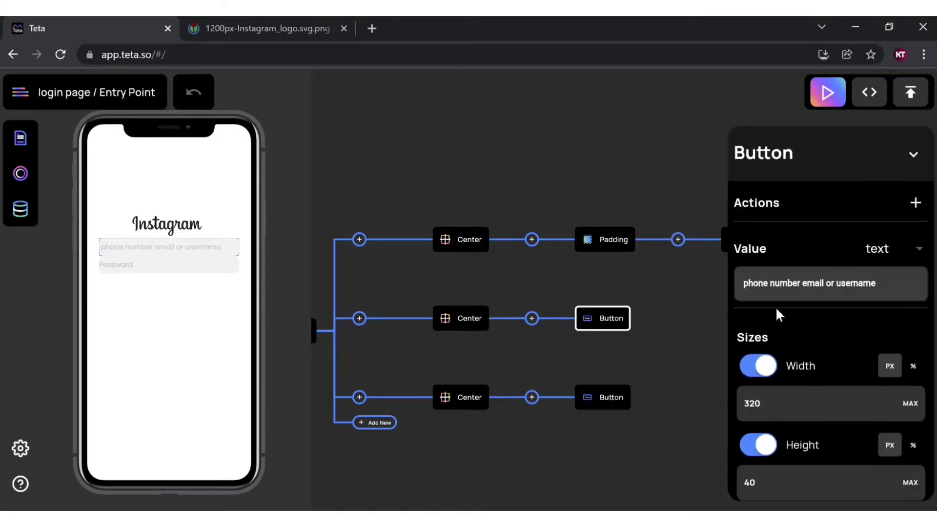
left_click(741, 290)
left_click(695, 342)
Indent the Password Button's label text with leading spaces and compare both fields with instaloginpage.png
left_click(617, 407)
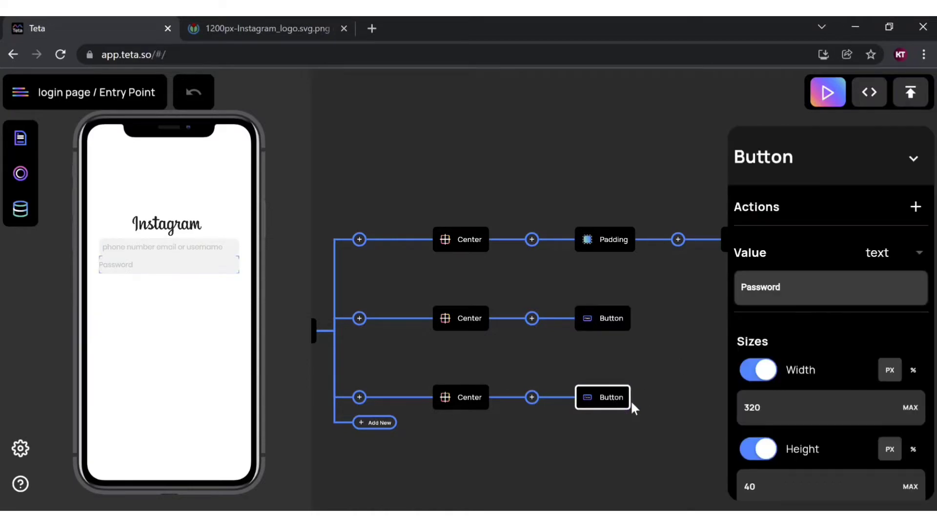
left_click(663, 364)
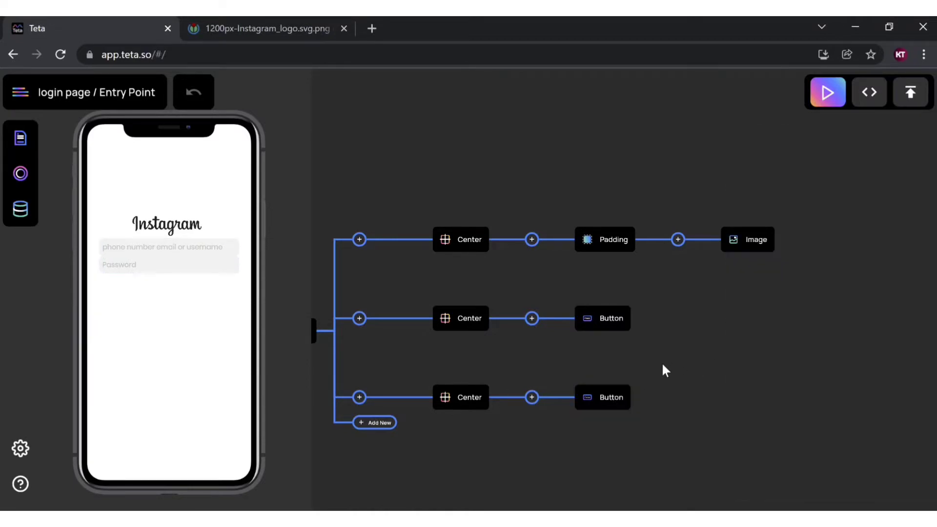
left_click(622, 520)
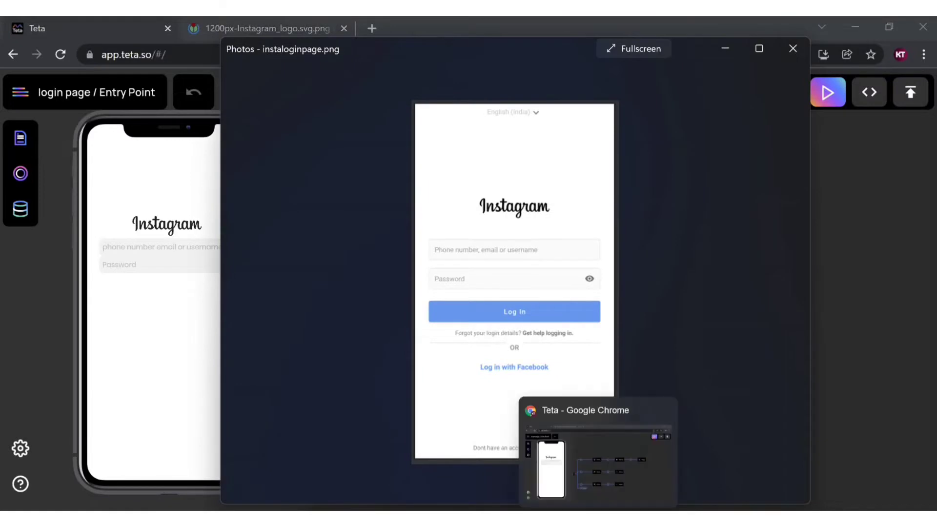
left_click(598, 519)
Insert one more leading space before the label text of the username Button and of the Password Button
left_click(589, 323)
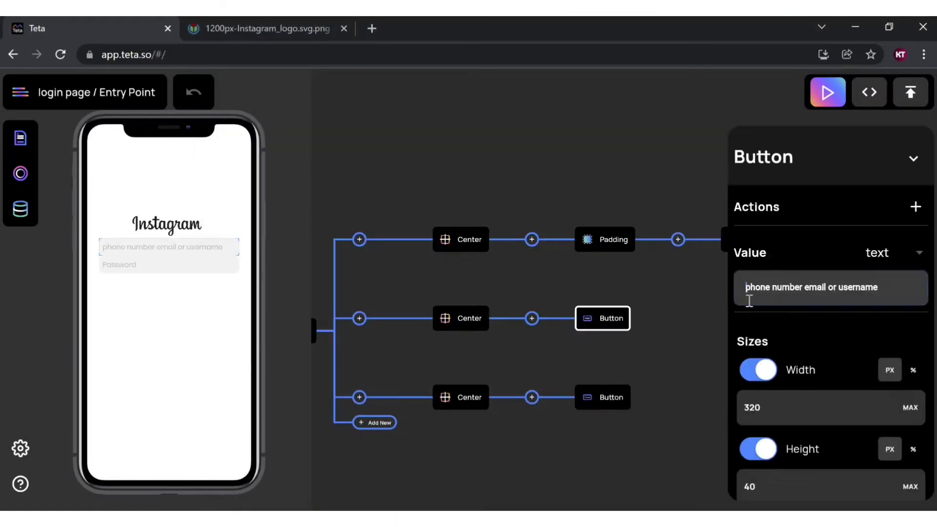
left_click(620, 397)
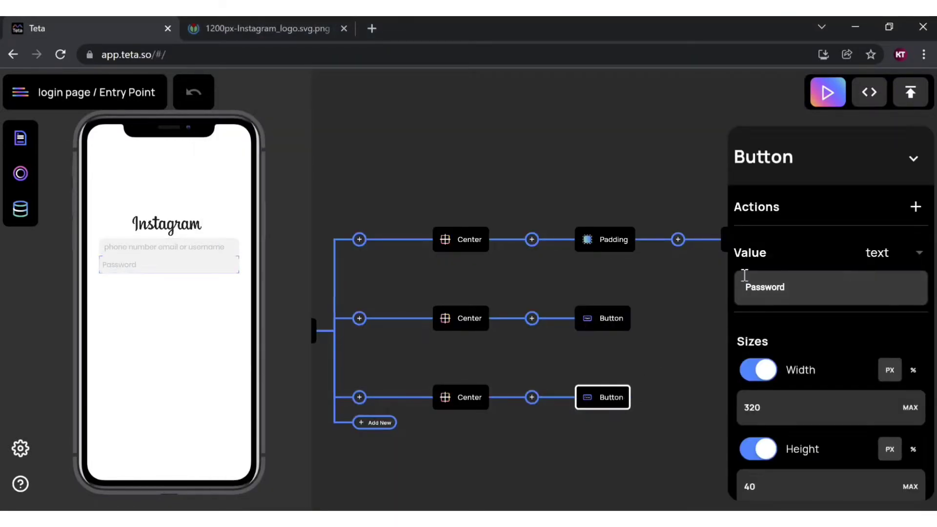
left_click(743, 287)
left_click(696, 373)
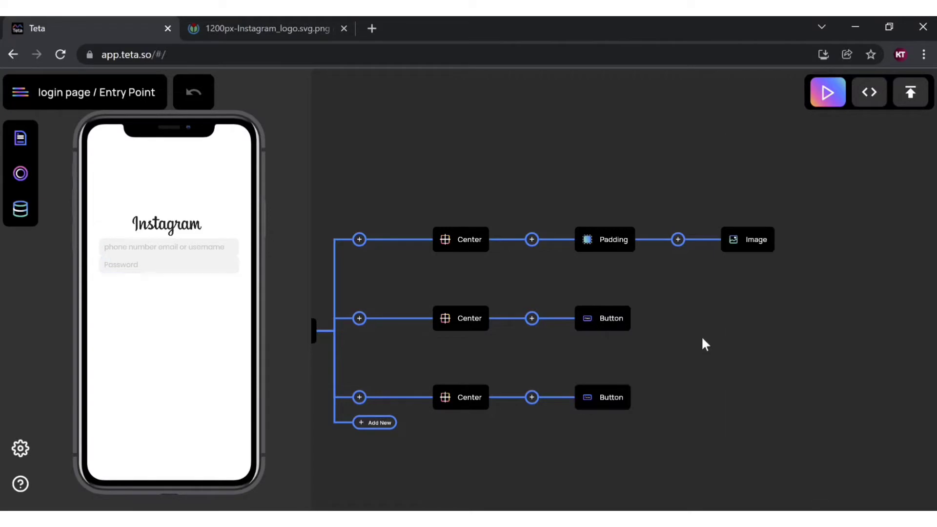
Wrap the Password field's Center in a Padding widget within the Column
left_click(410, 371)
left_click(468, 340)
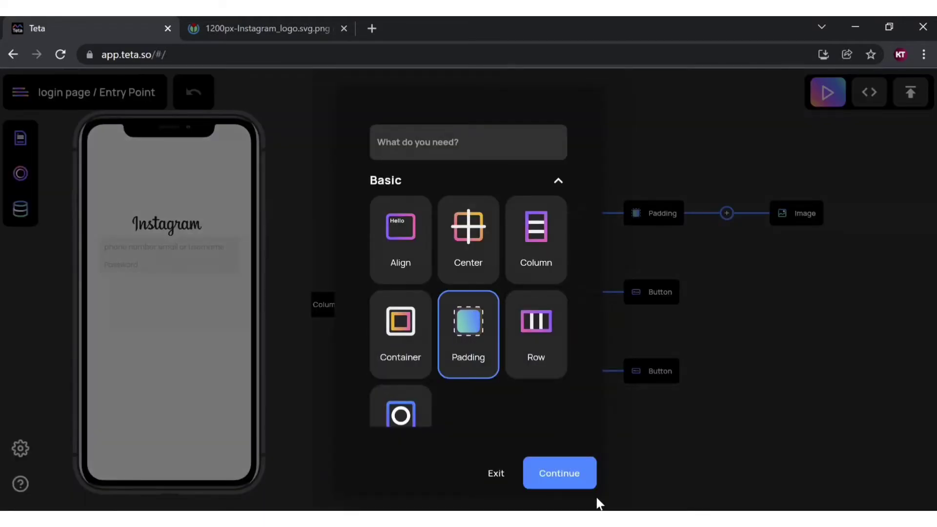
left_click(559, 473)
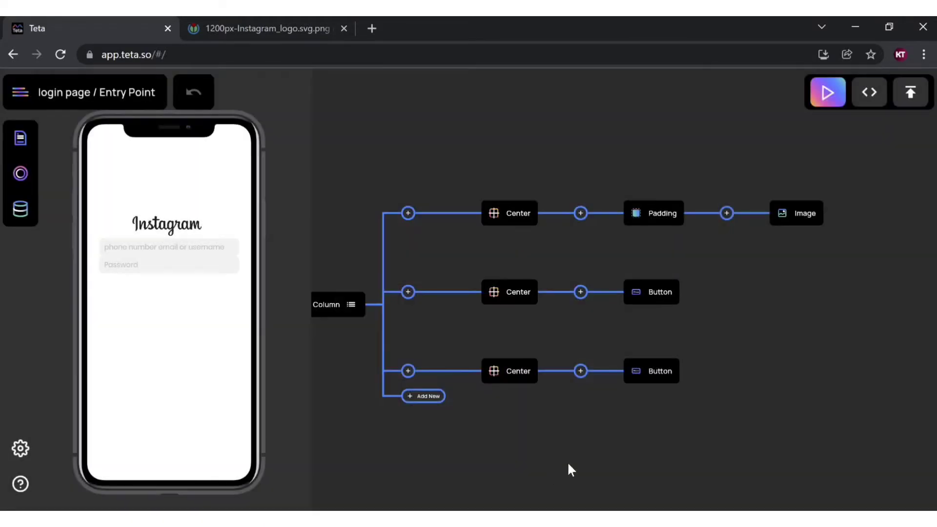
Unlink the sides of the Password field's Padding and set its top padding to 10
left_click(526, 371)
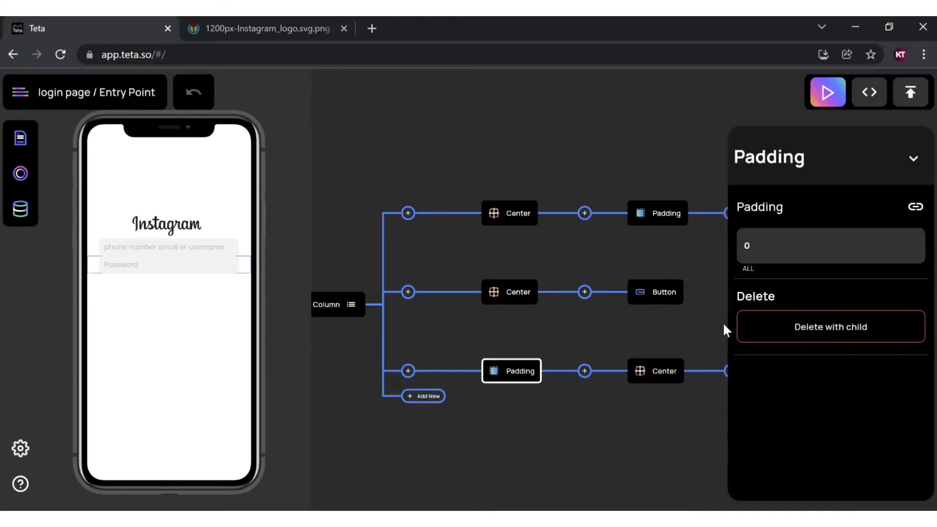
left_click(915, 207)
left_click(812, 244)
type("1")
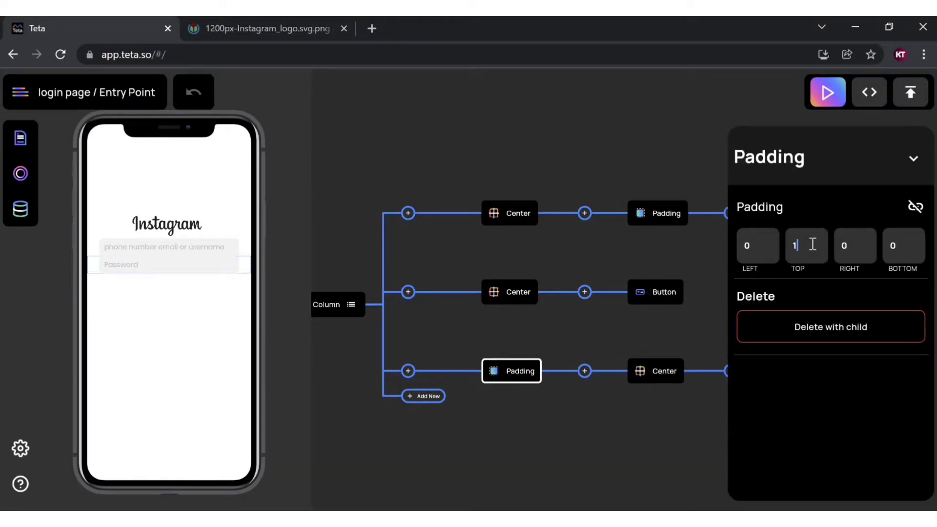
type("0")
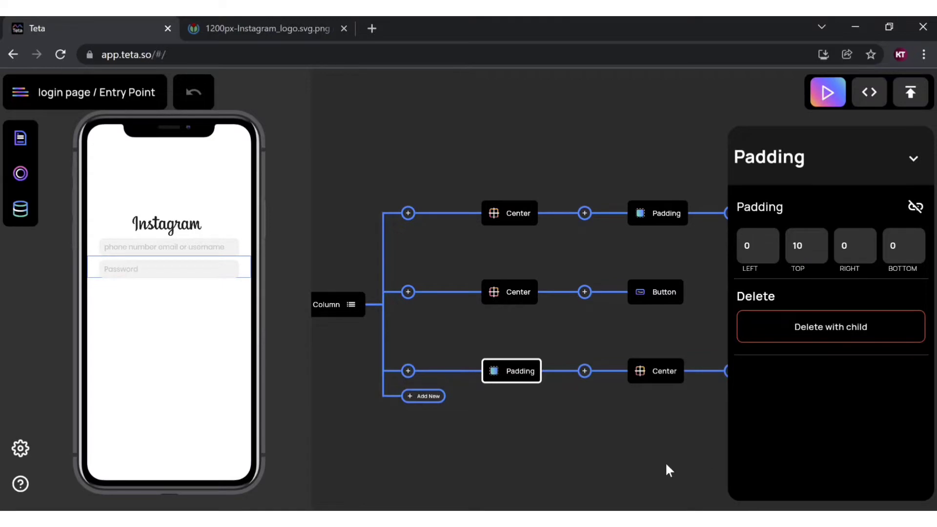
Check the spacing against instaloginpage.png and wrap the username field's Center in a Padding widget
left_click(621, 467)
key("alt+Tab")
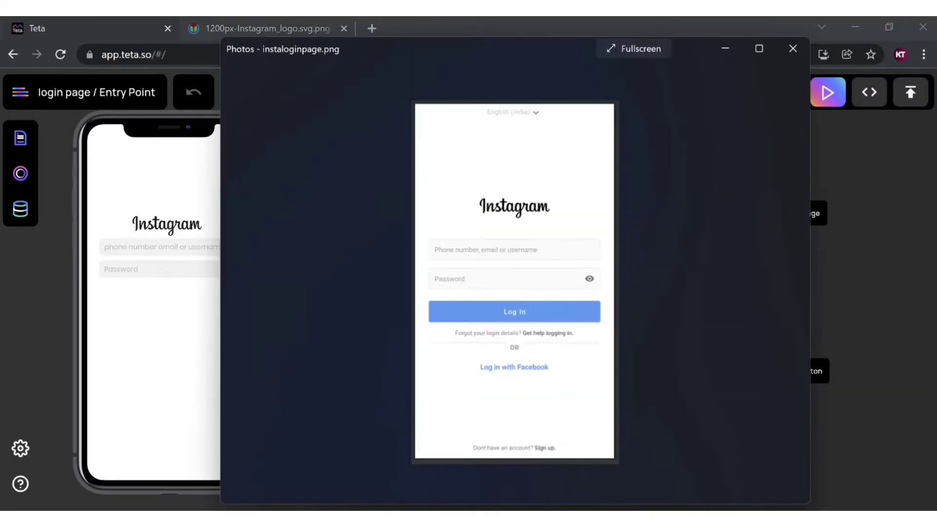
left_click(605, 459)
left_click(410, 292)
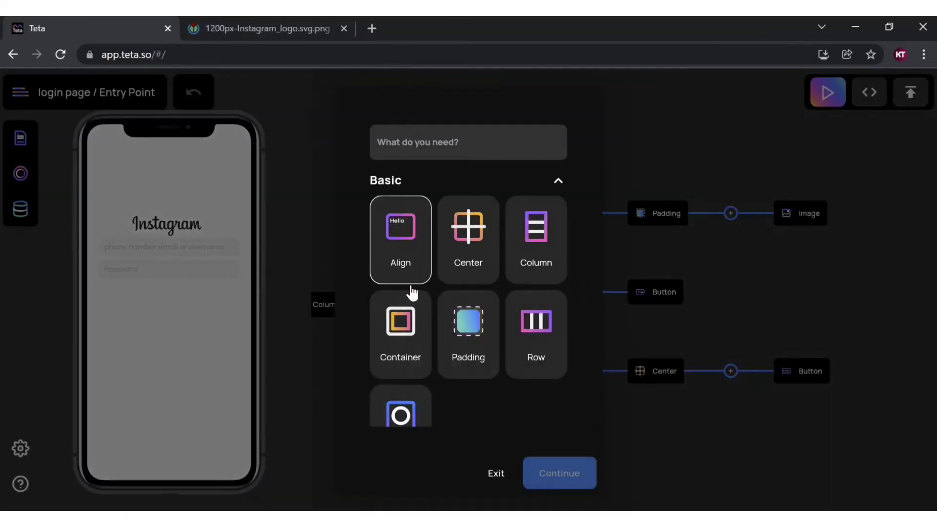
left_click(469, 369)
left_click(548, 479)
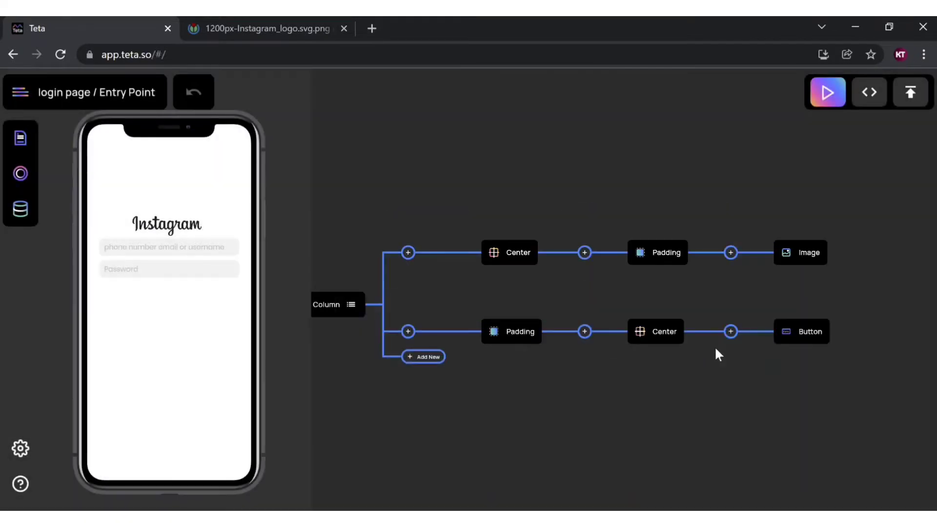
Unlink the sides of the username field's Padding and set its top padding to 60
left_click(521, 292)
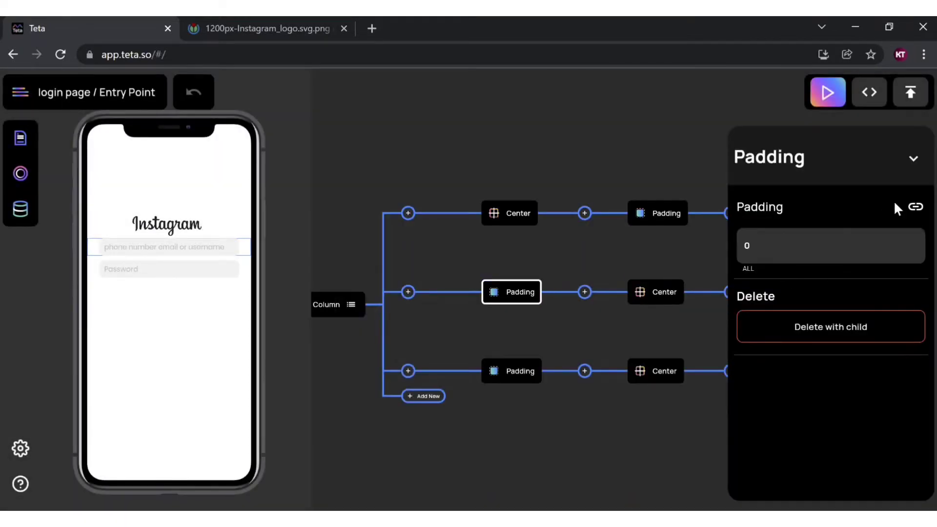
left_click(913, 207)
left_click(809, 250)
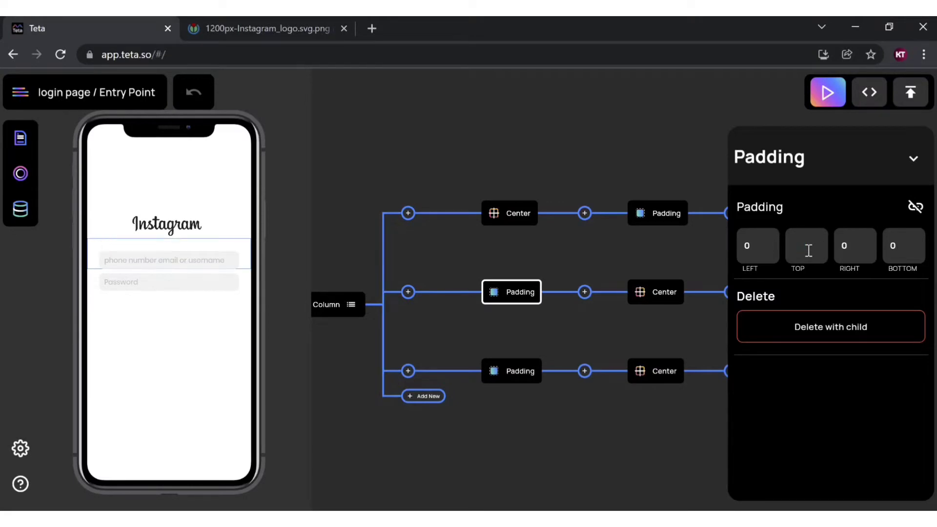
type("60")
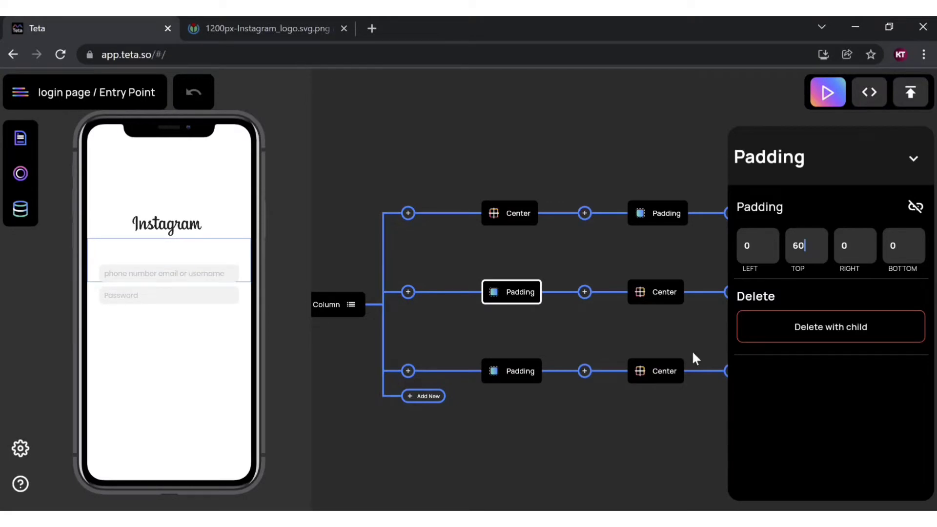
left_click(693, 354)
Compare the field layout with instaloginpage.png and check the size and border radius settings of the username and Password Buttons
key("alt+Tab")
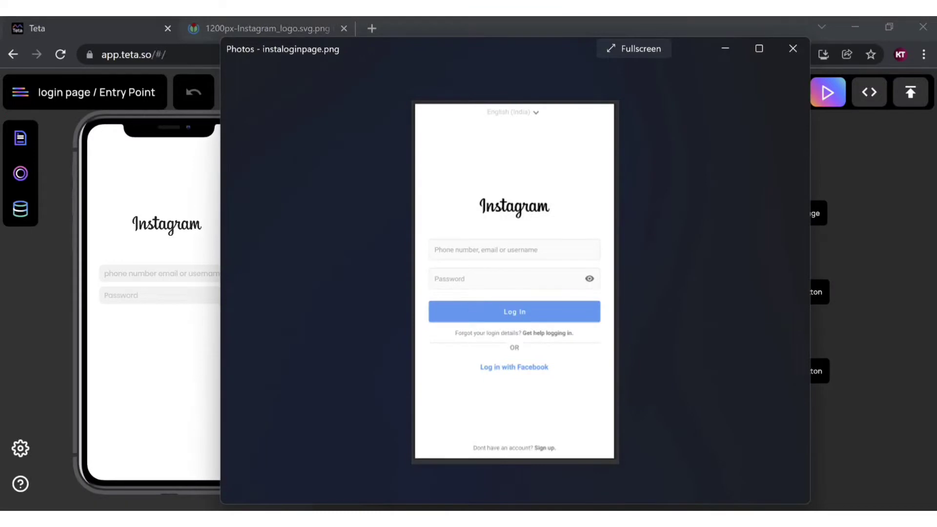
mouse_move(598, 512)
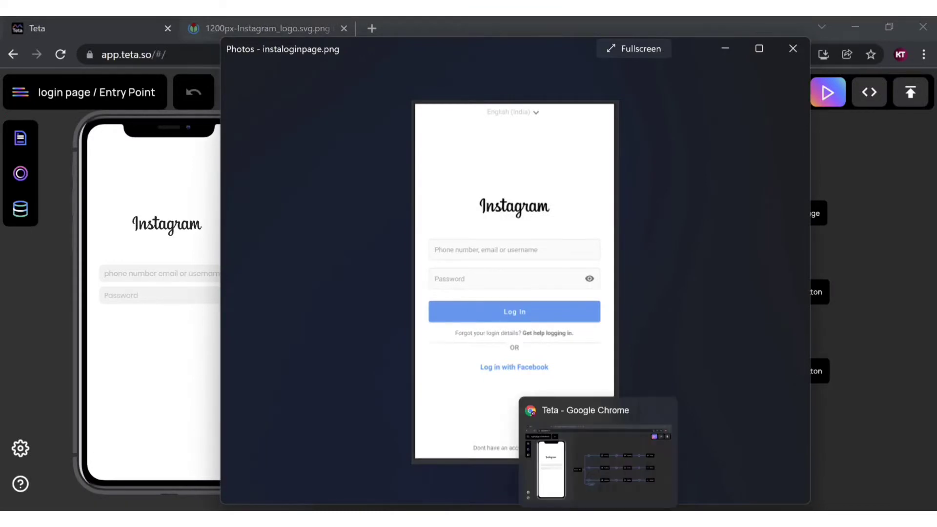
left_click(598, 462)
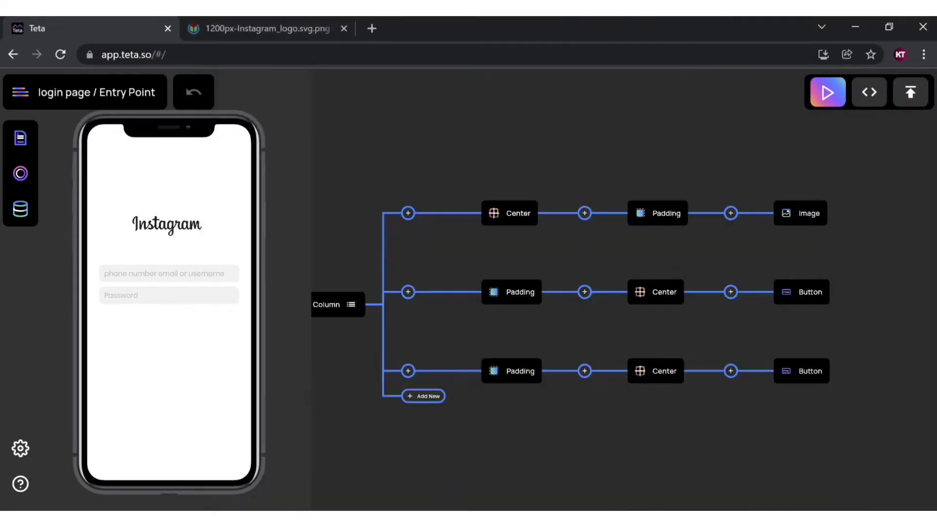
left_click(786, 296)
scroll(796, 366, "down", 5)
left_click(813, 365)
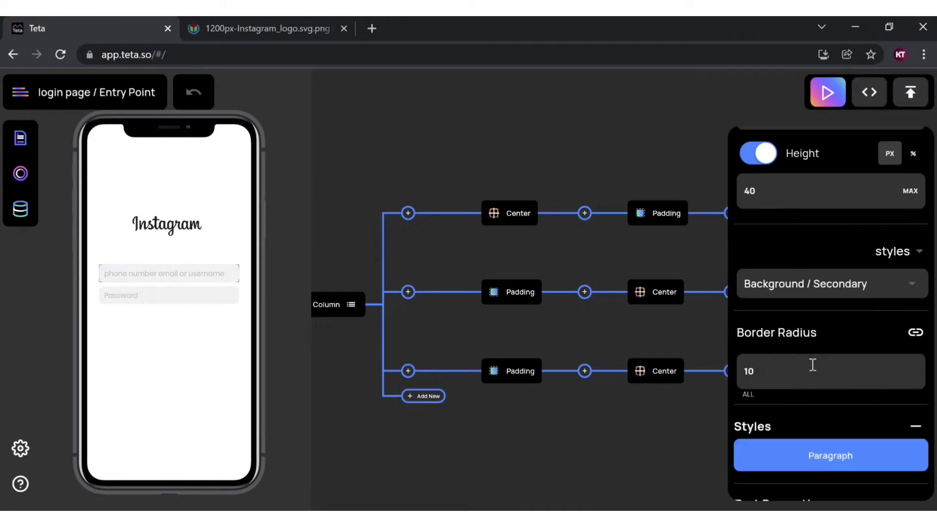
left_click(631, 444)
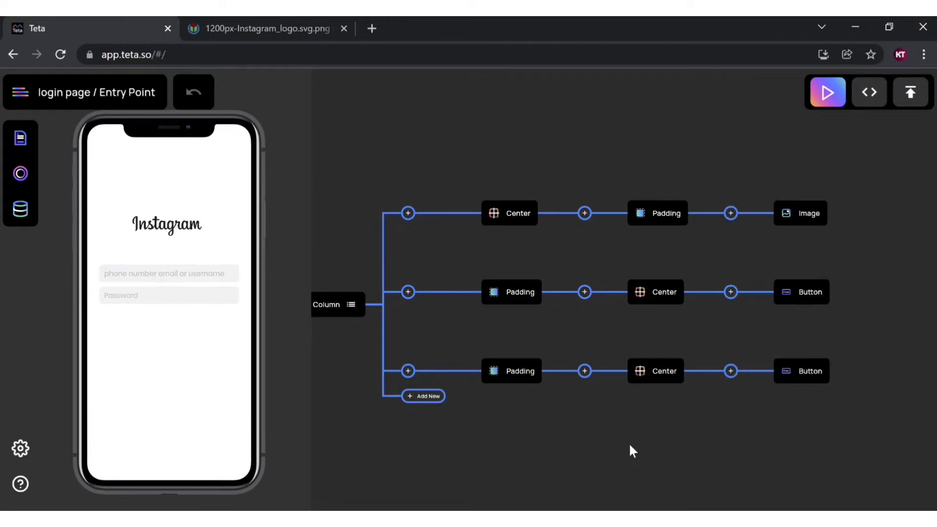
left_click(792, 373)
scroll(794, 375, "down", 5)
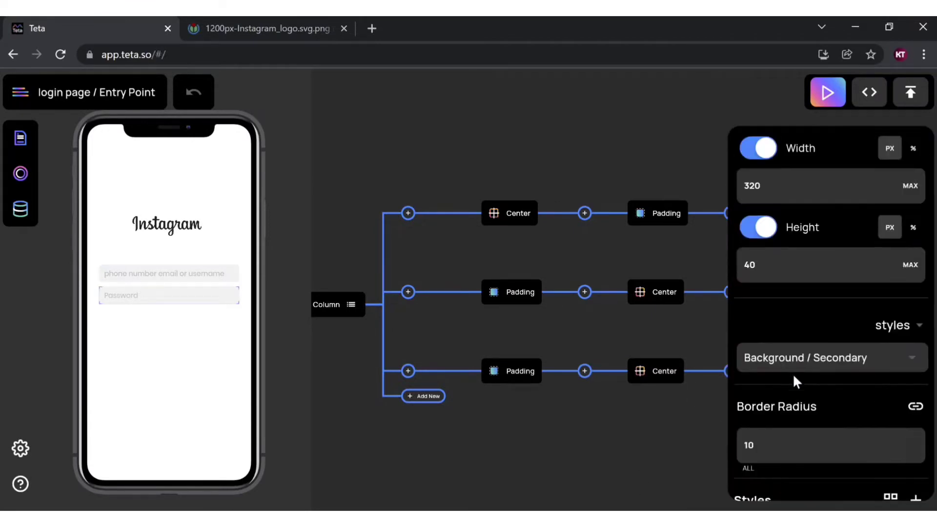
left_click(790, 299)
left_click(525, 461)
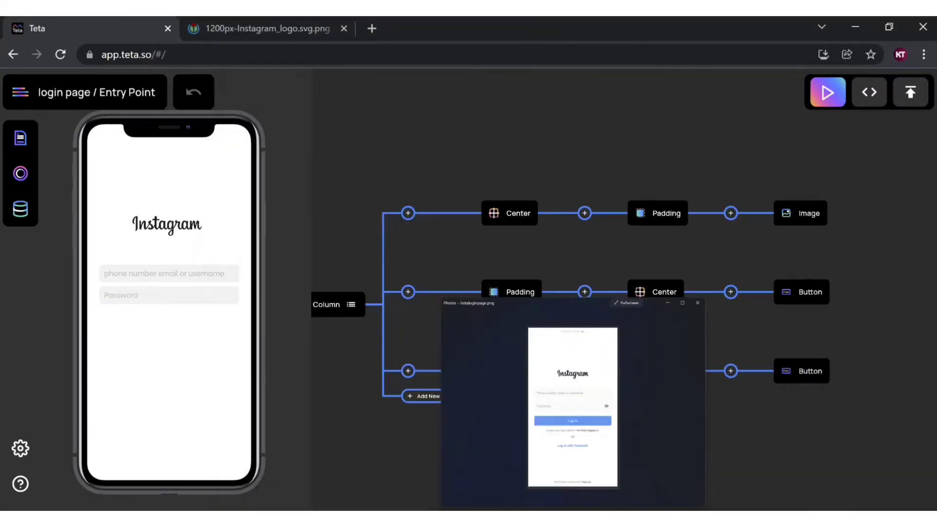
Add a Button from the Input widgets to the Column below the Password field for the login button
left_click(454, 357)
scroll(556, 385, "down", 5)
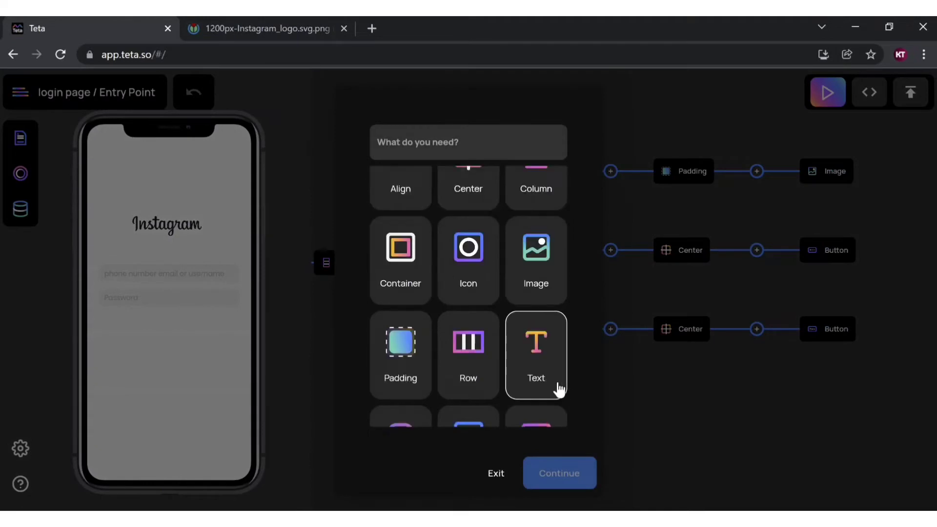
scroll(459, 329, "down", 3)
left_click(427, 308)
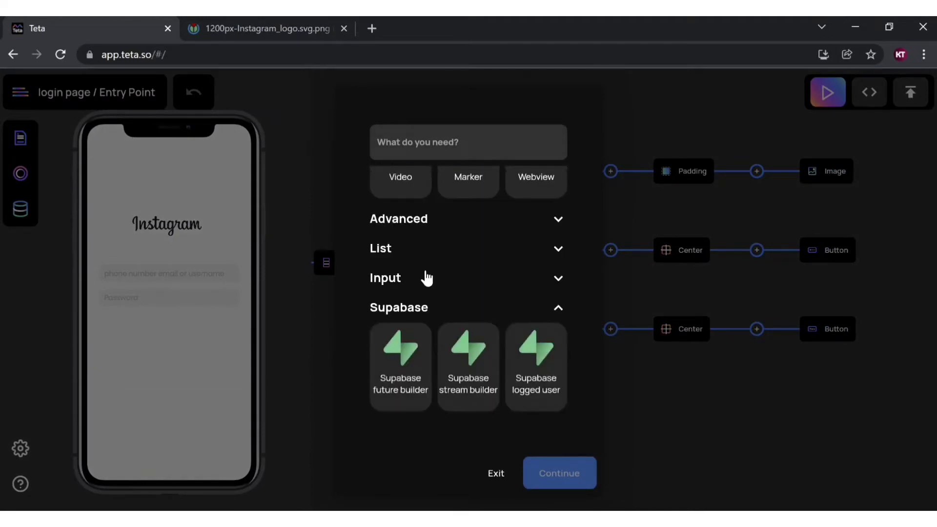
left_click(424, 276)
scroll(429, 321, "down", 3)
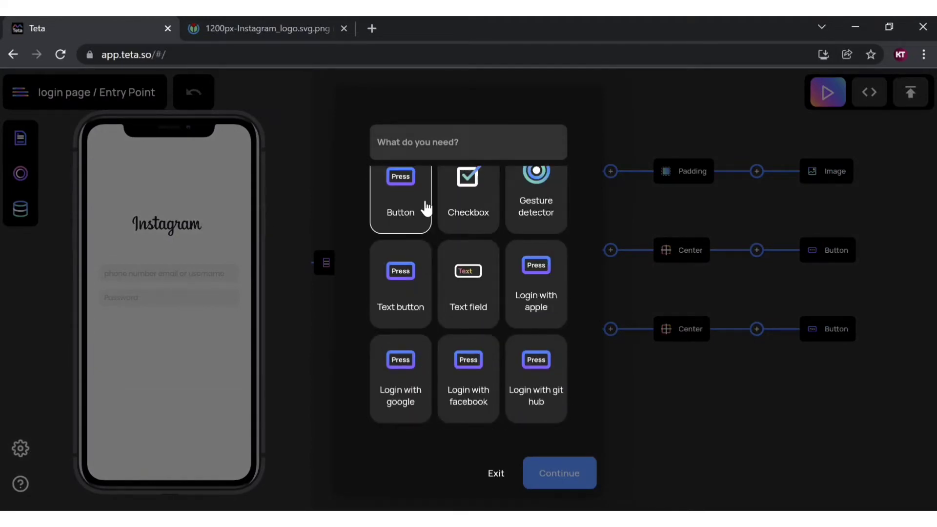
key("alt+Tab")
key("alt+Tab")
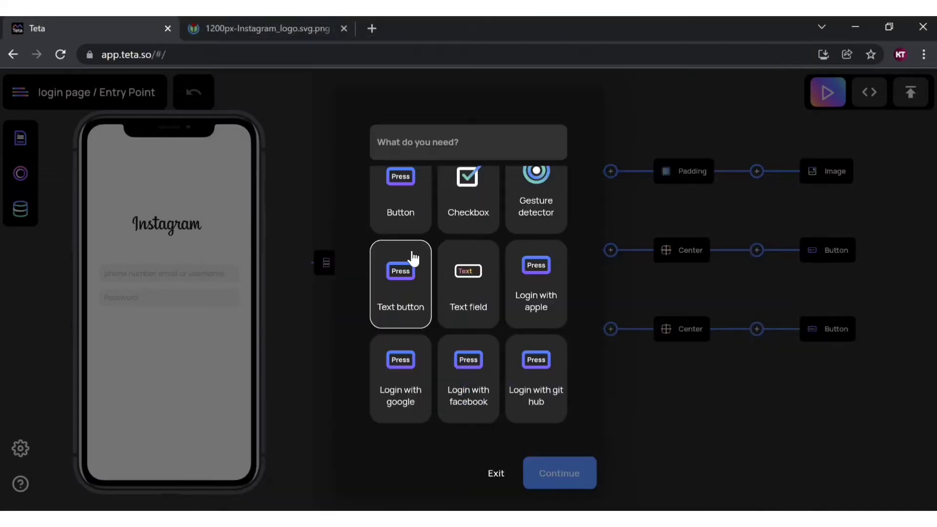
left_click(408, 204)
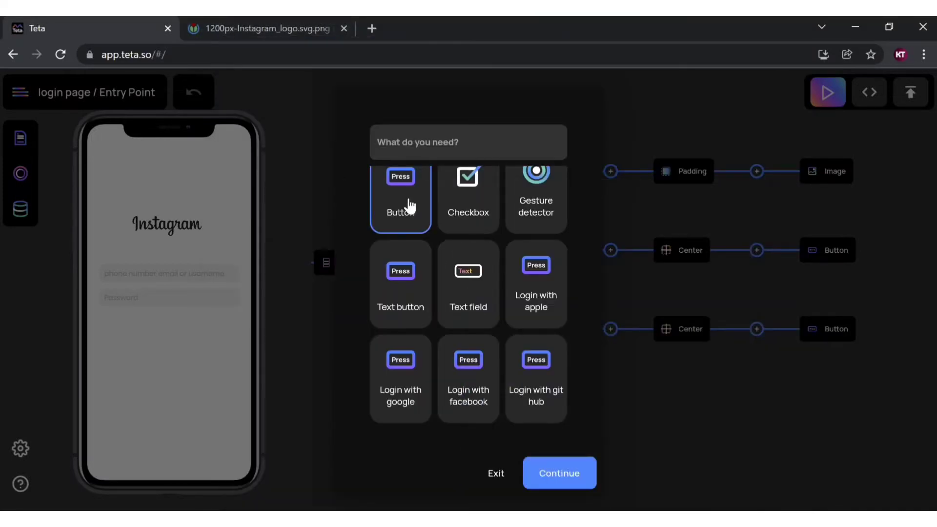
left_click(560, 473)
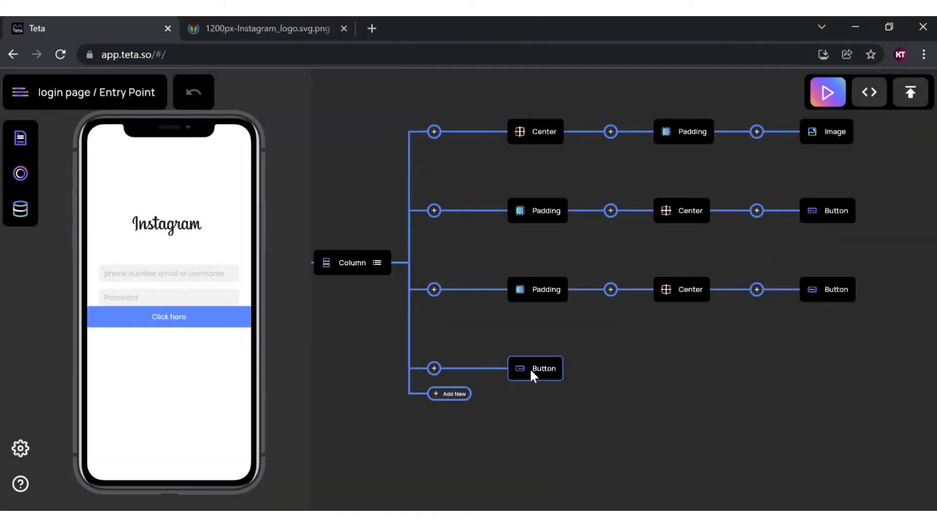
Wrap the newly added "Click here" Button in a Padding widget
left_click(434, 368)
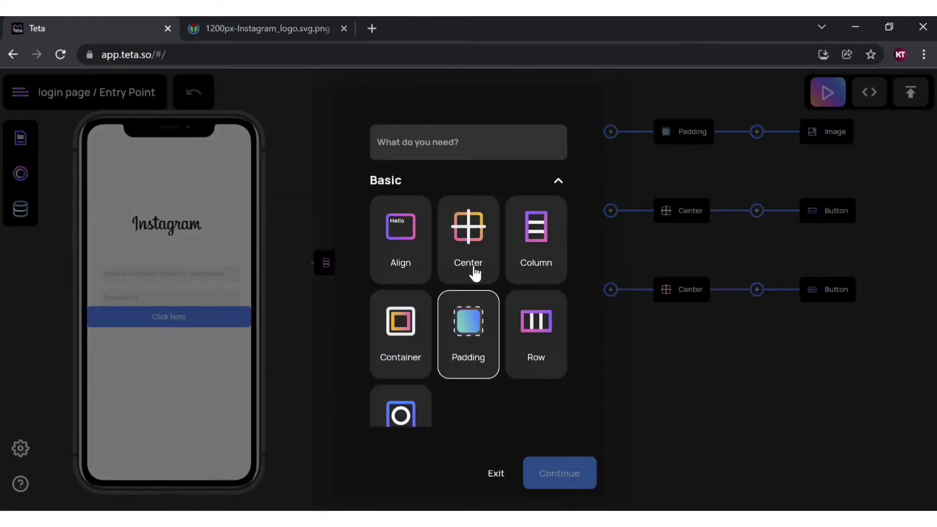
left_click(468, 342)
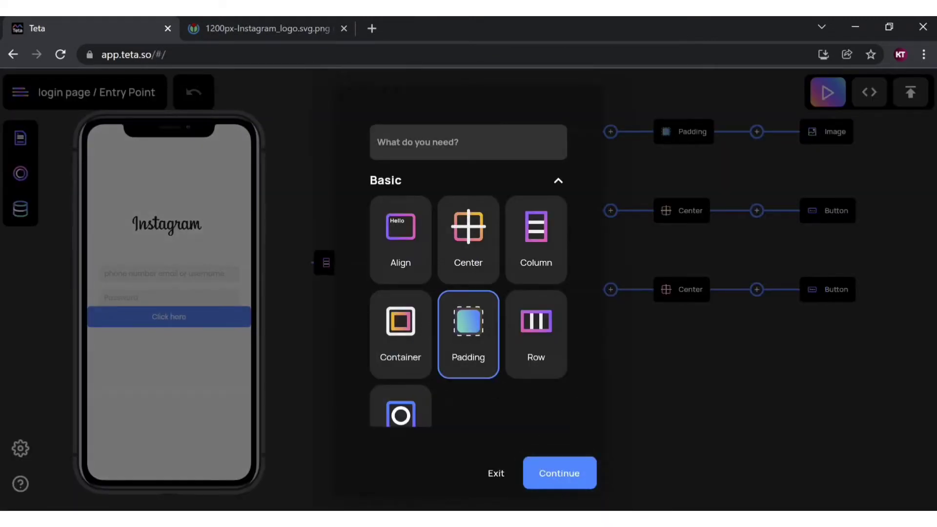
left_click(559, 473)
Compare with instaloginpage.png, unlink the sides of the "Click here" Button's Padding and set its top padding to 15
left_click(630, 454)
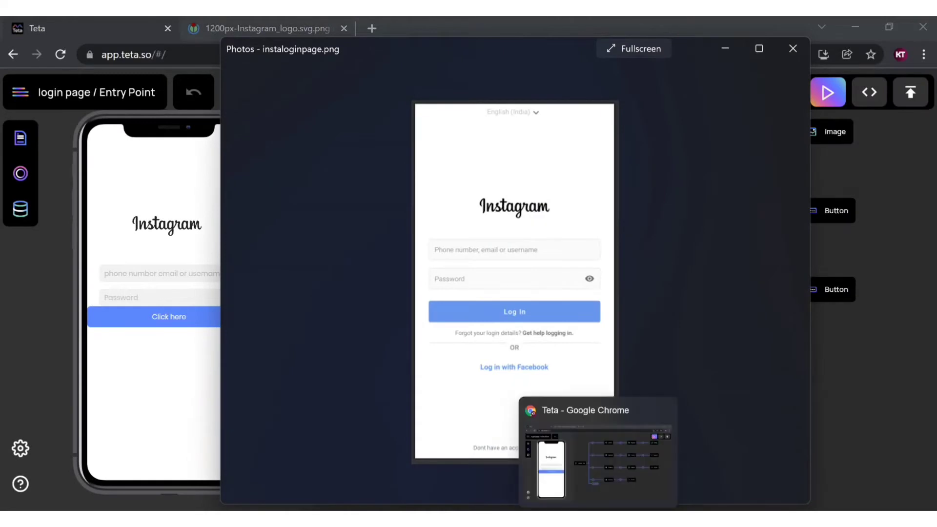
left_click(558, 410)
left_click(558, 364)
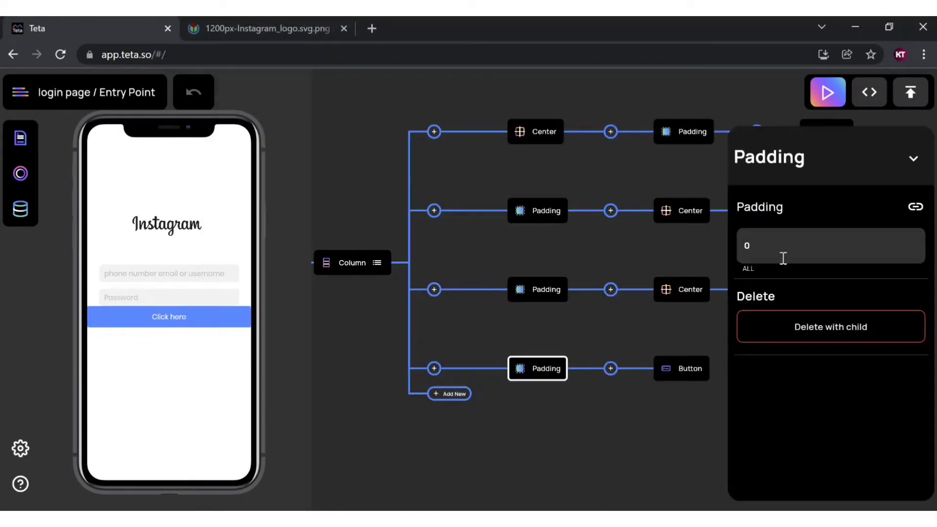
left_click(910, 210)
left_click(810, 243)
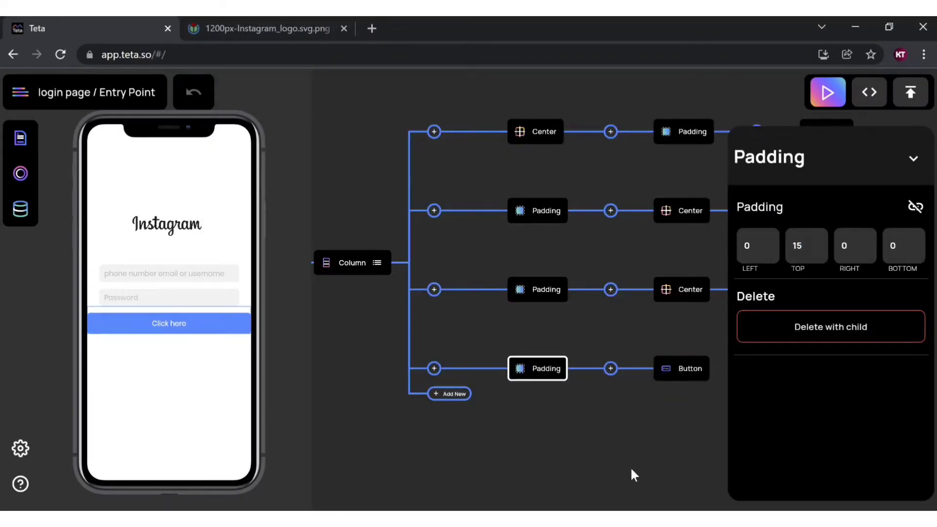
Check the Password Button's size settings and set the "Click here" Button's width to 320
left_click(630, 467)
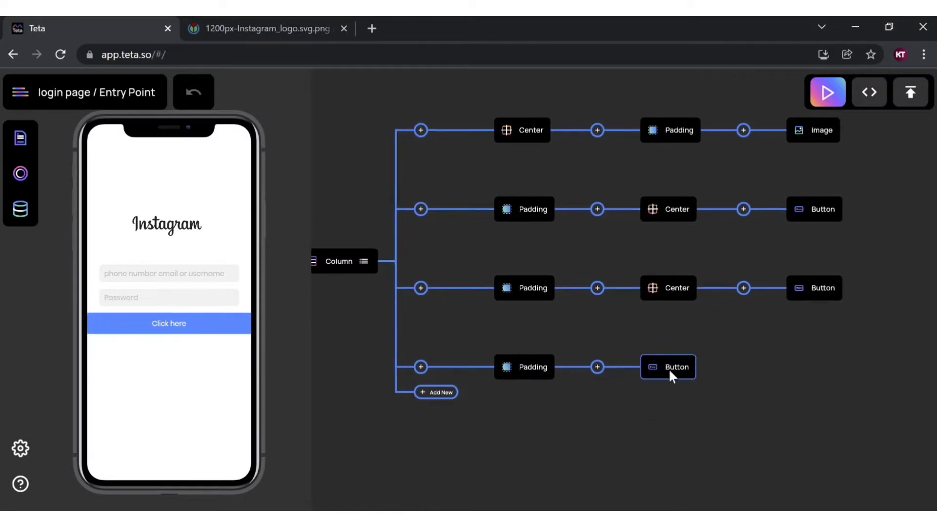
left_click(670, 367)
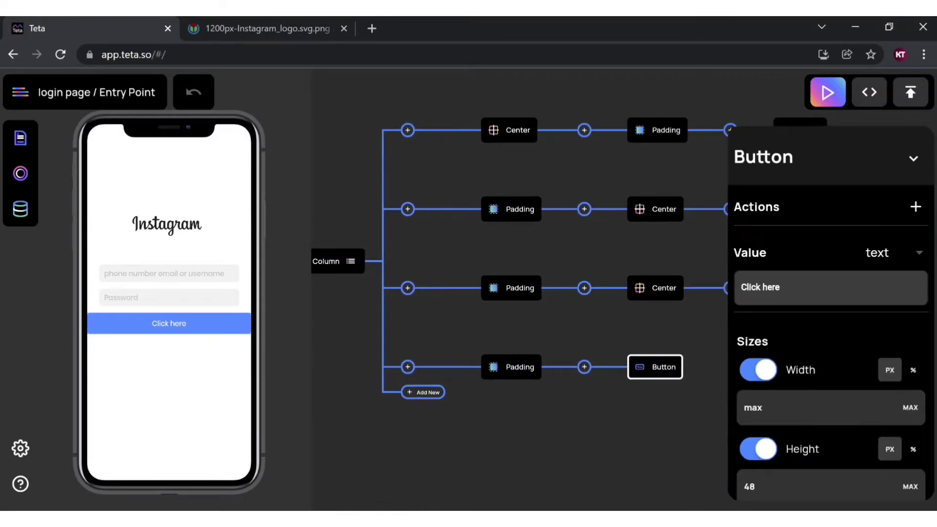
key("alt+Tab")
key("alt+Tab")
scroll(713, 277, "right", 3)
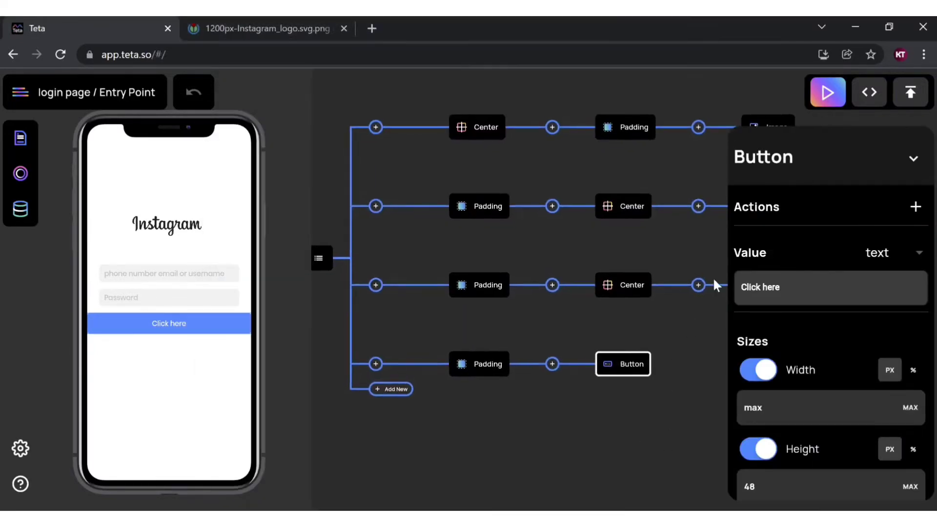
left_click(688, 295)
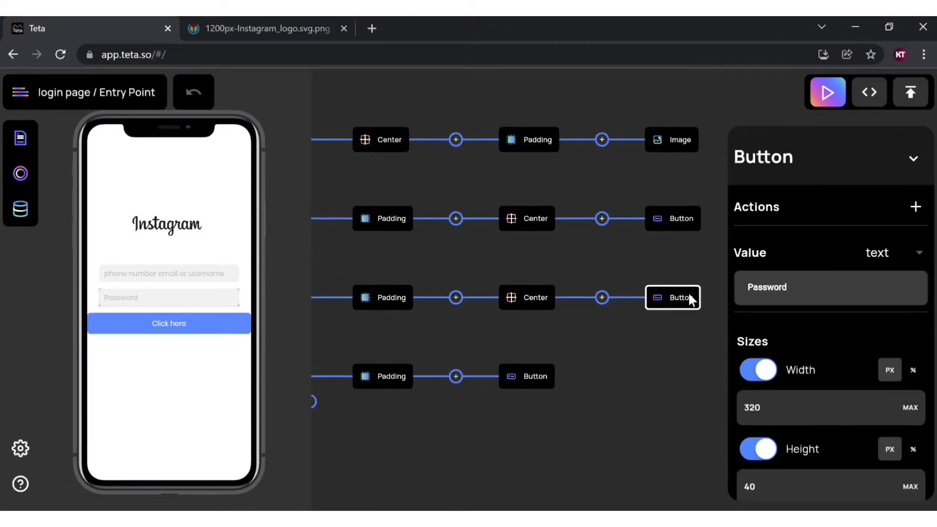
left_click(537, 379)
left_click(776, 408)
key("BackSpace")
key("BackSpace")
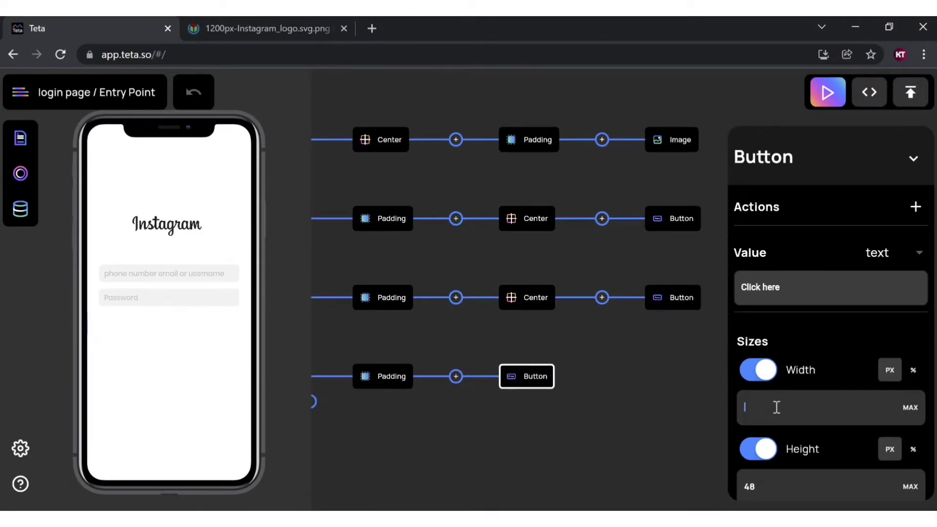
type("320")
Set the "Click here" Button's height to 40
left_click(771, 487)
key("BackSpace")
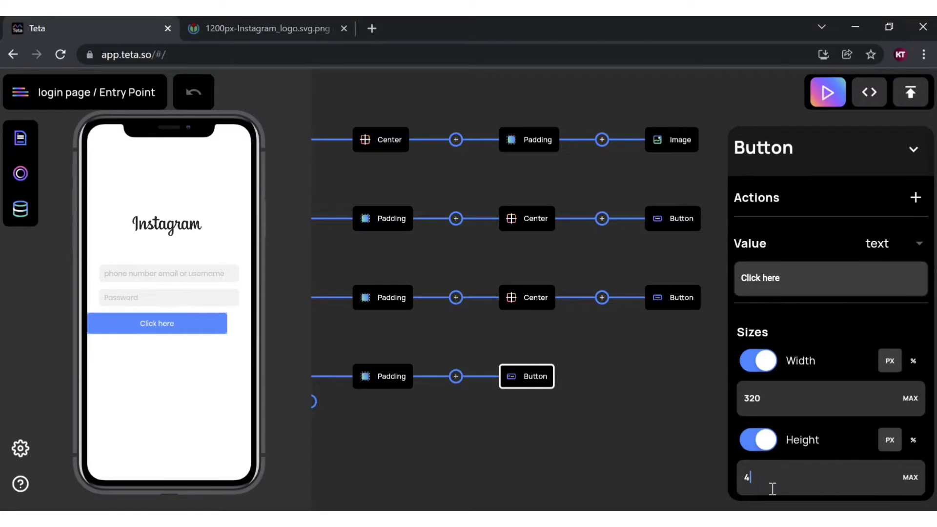
left_click(633, 470)
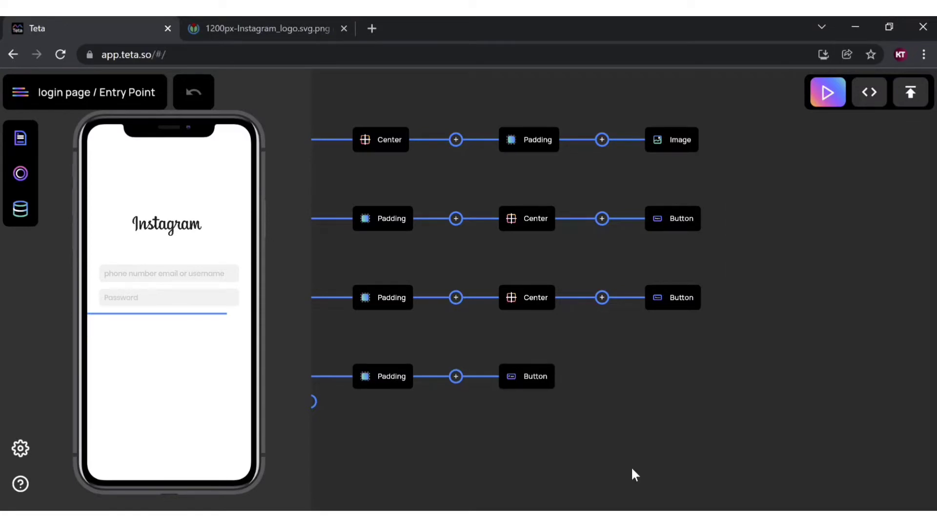
left_click(503, 386)
scroll(767, 446, "down", 2)
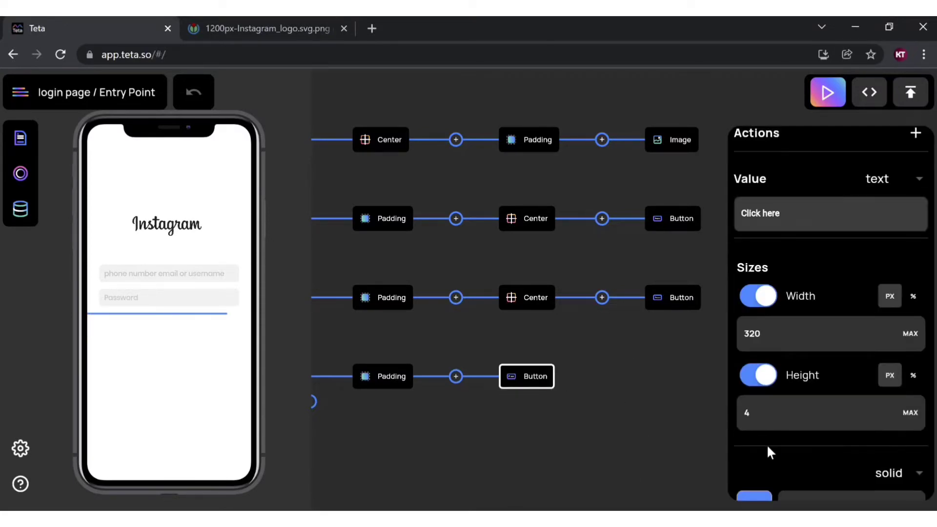
left_click(772, 426)
type("40")
left_click(601, 442)
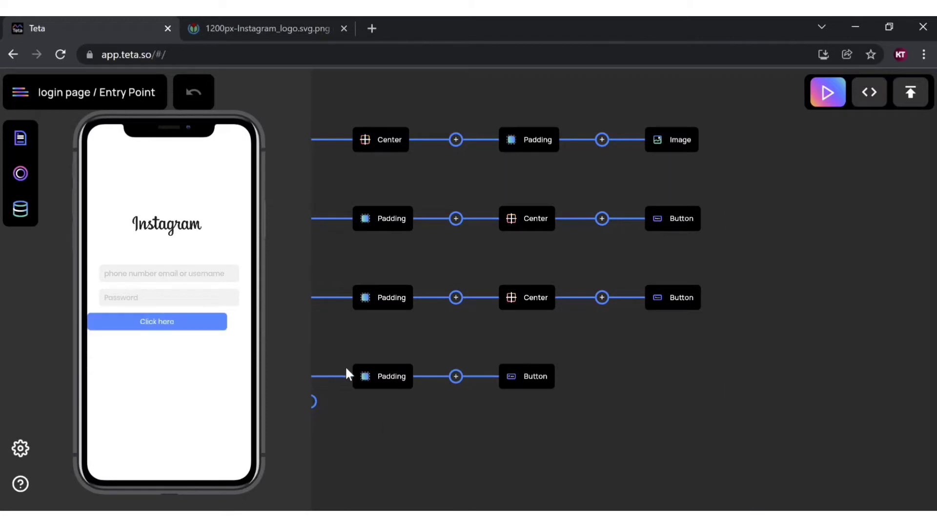
Wrap the "Click here" Button in a Center widget inside its Padding
left_click(493, 378)
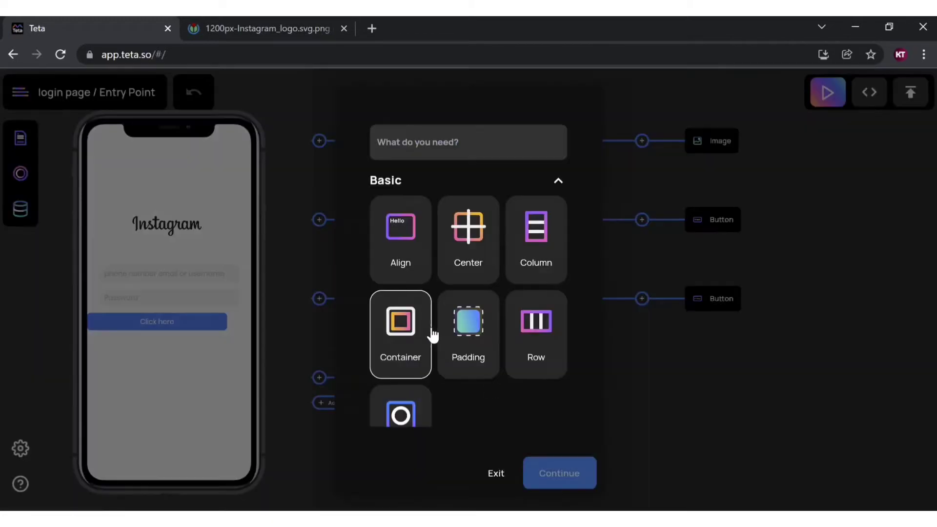
left_click(479, 279)
left_click(544, 472)
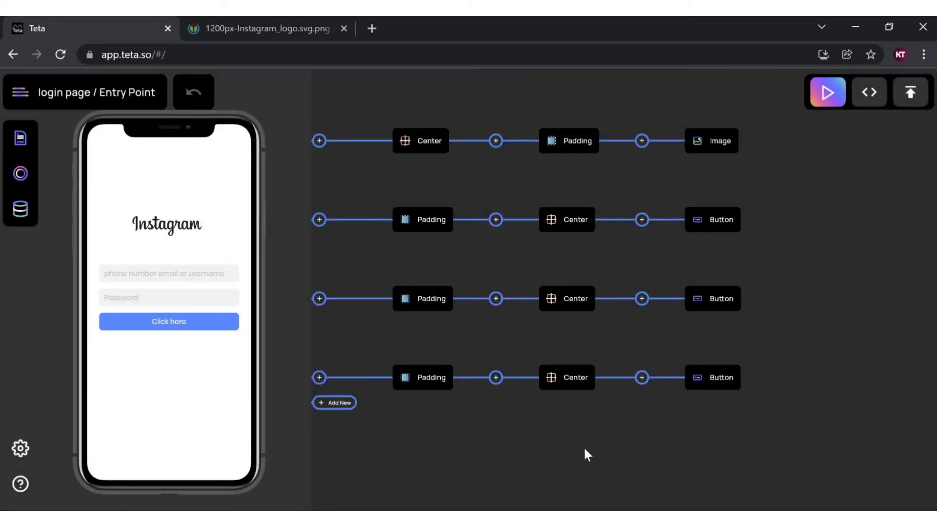
Compare with instaloginpage.png and change the "Click here" Button's text to "Log In"
key("alt+Tab")
left_click(661, 396)
left_click(699, 379)
left_click(789, 281)
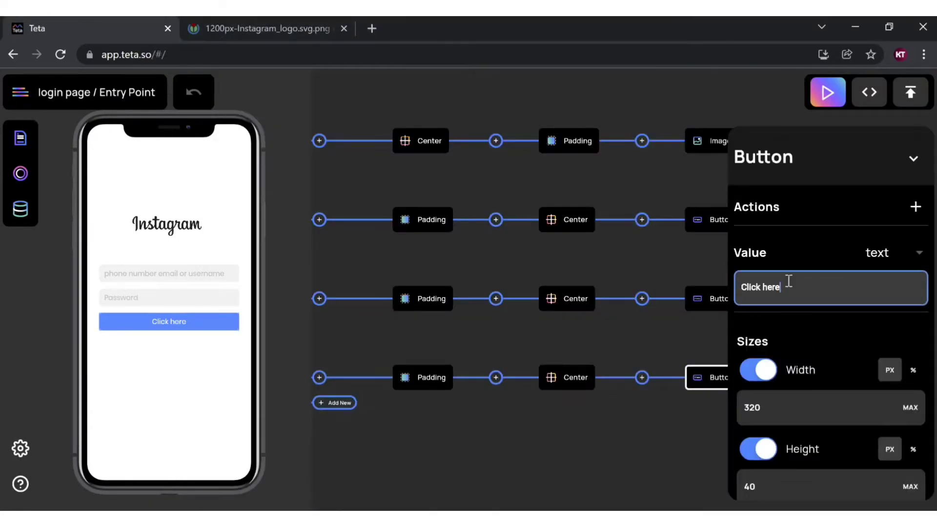
key("BackSpace")
key("BackSpace")
key("BackSpace")
key("BackSpace")
key("BackSpace")
key("BackSpace")
key("BackSpace")
key("BackSpace")
key("BackSpace")
type("Log In")
left_click(613, 418)
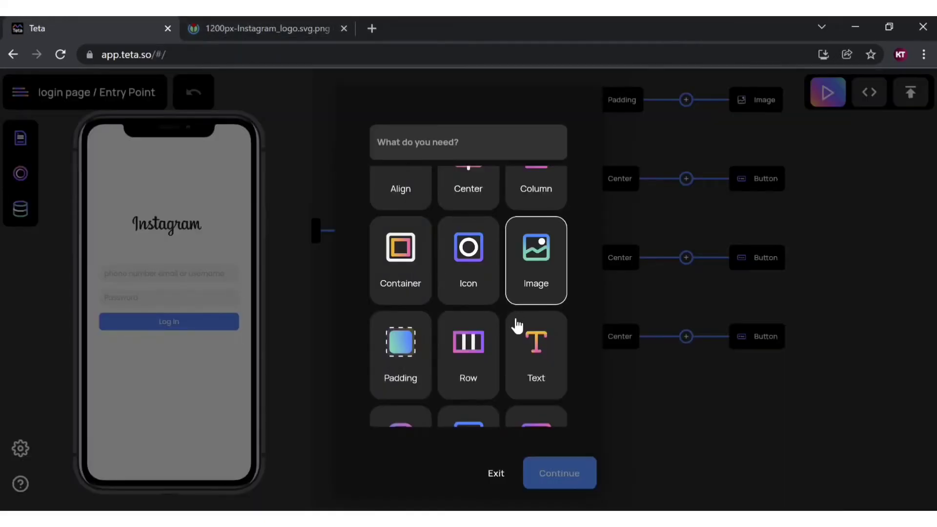
Add a Text widget to the Column below the Log In Button and wrap it in a Padding widget
left_click(551, 366)
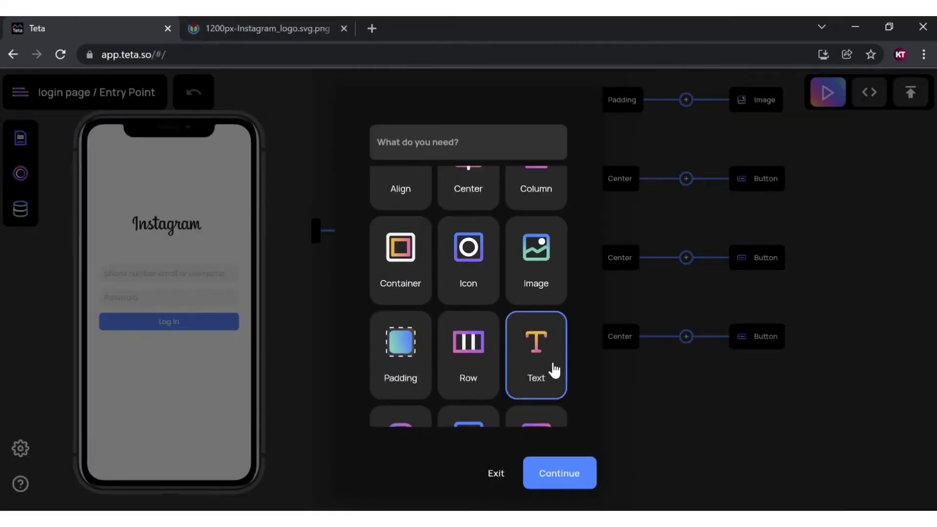
left_click(574, 474)
left_click(363, 375)
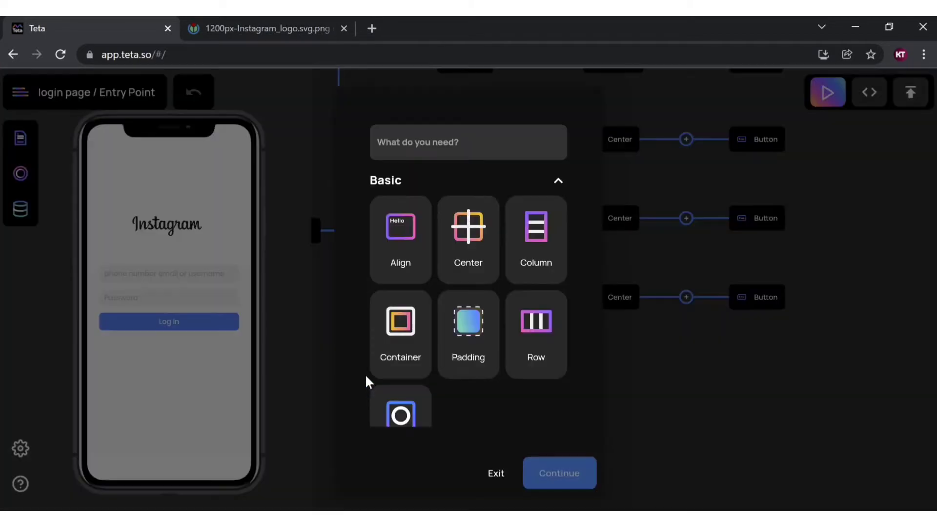
left_click(466, 347)
left_click(558, 474)
Compare with instaloginpage.png, unlink the sides of the new Text widget's Padding and set its top padding
key("alt+Tab")
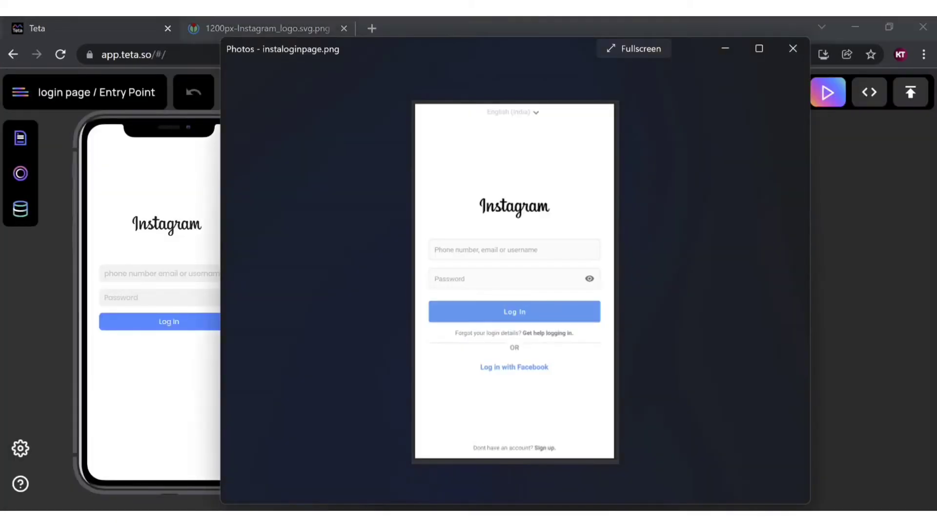
key("alt+Tab")
left_click(471, 378)
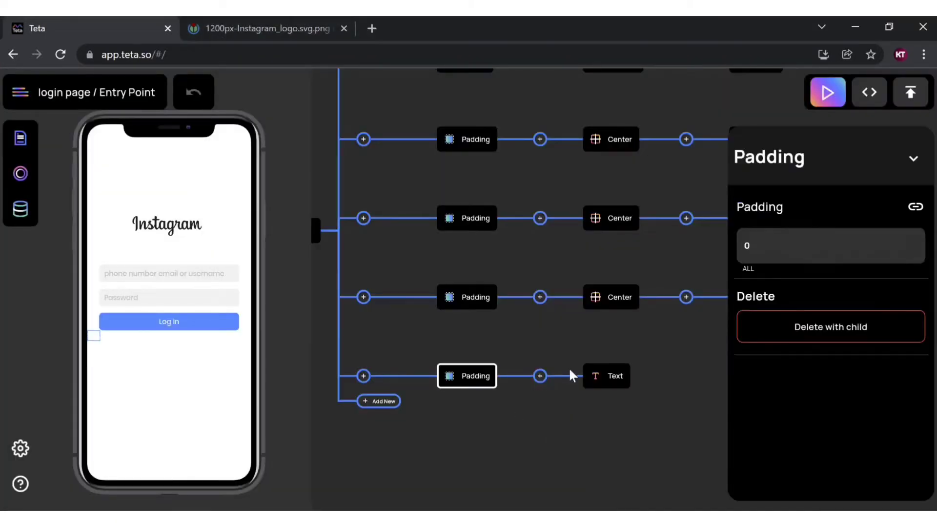
left_click(915, 207)
left_click(808, 241)
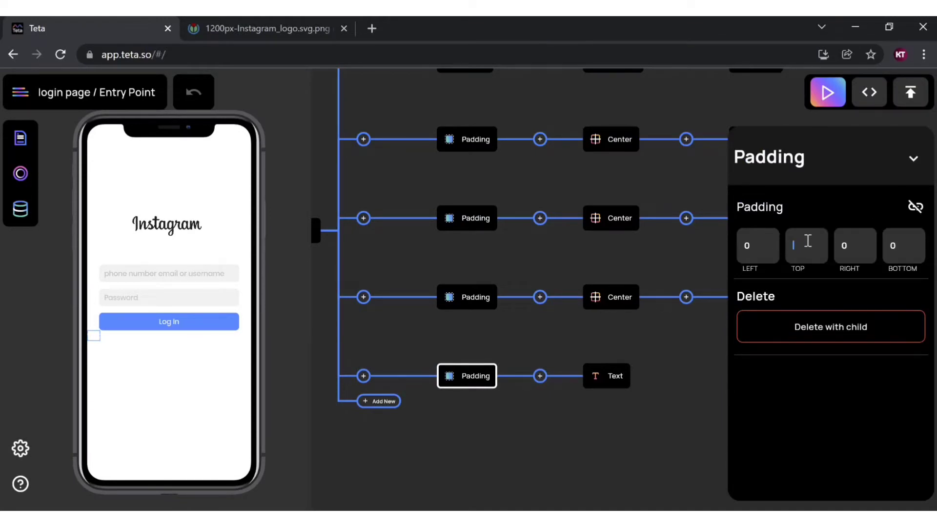
left_click(724, 389)
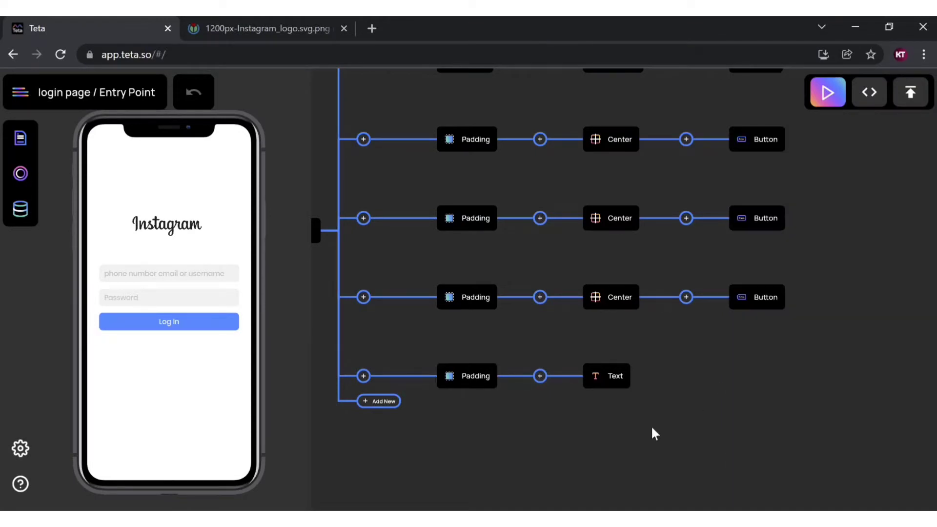
Wrap the Text widget below the Log In Button in a Center widget inside its Padding
left_click(540, 376)
left_click(468, 235)
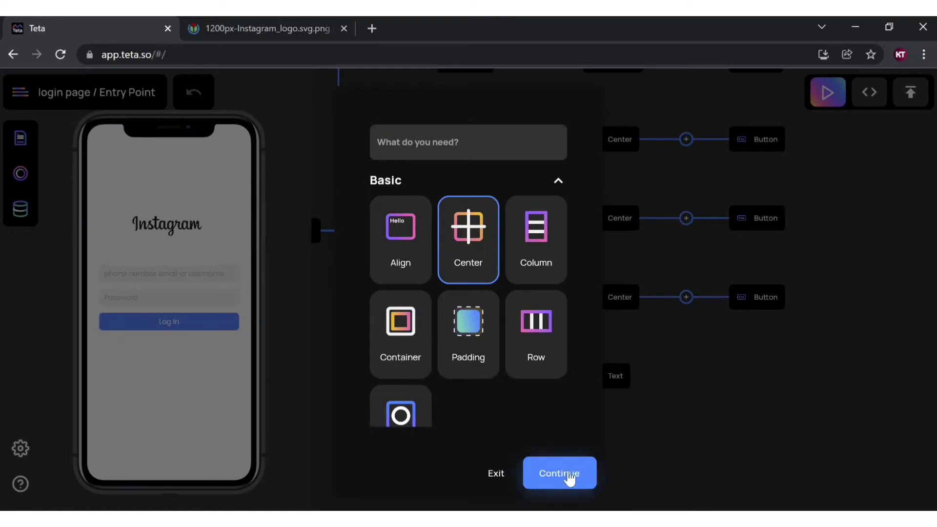
left_click(566, 474)
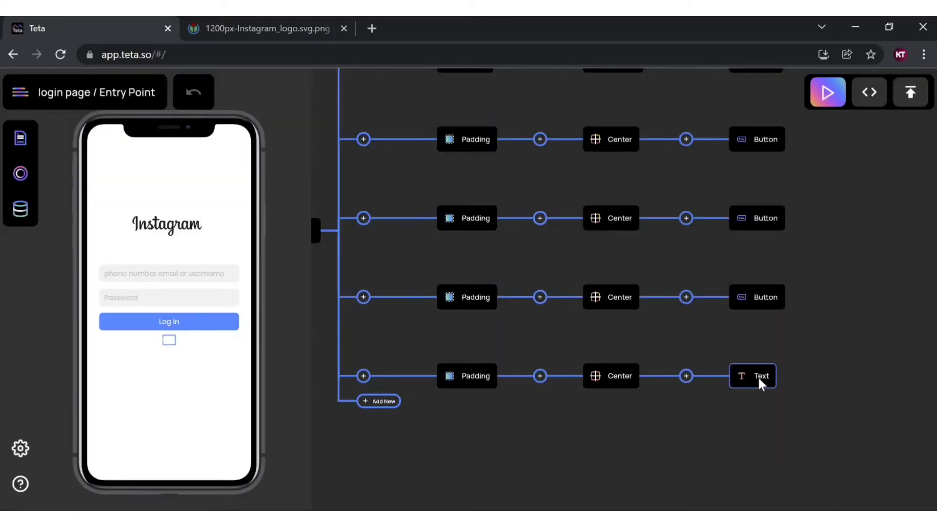
Set the Text widget's value to "forgot your log in details ?", checking the wording in instaloginpage.png
left_click(759, 380)
left_click(788, 322)
key("BackSpace")
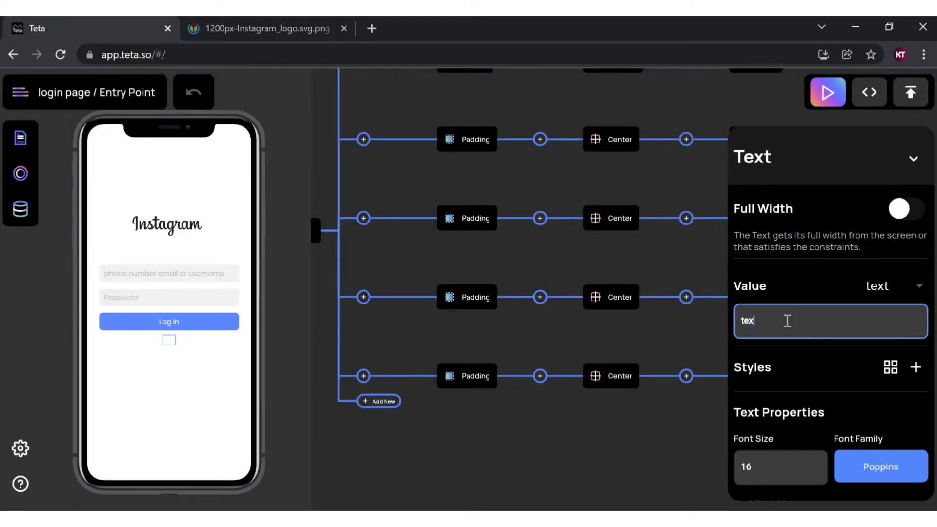
type("forgot your o")
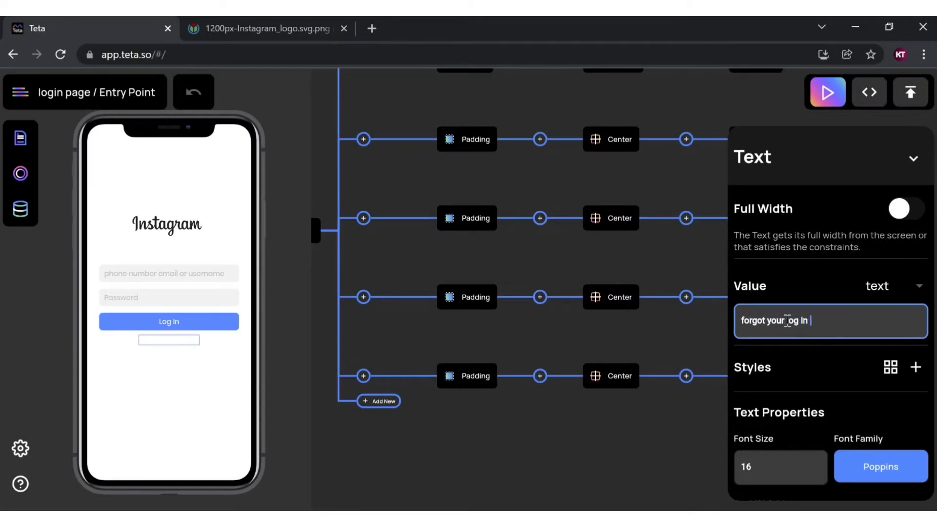
left_click(576, 510)
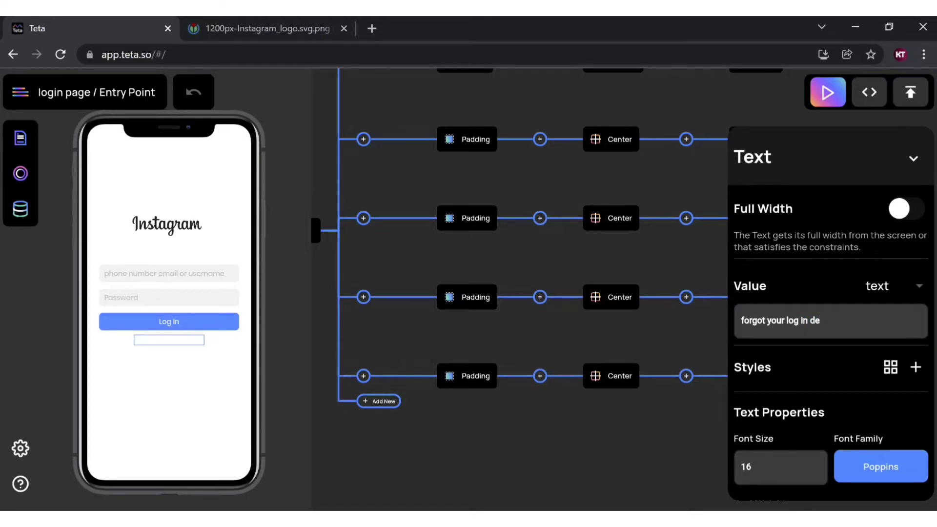
left_click(598, 464)
left_click(840, 322)
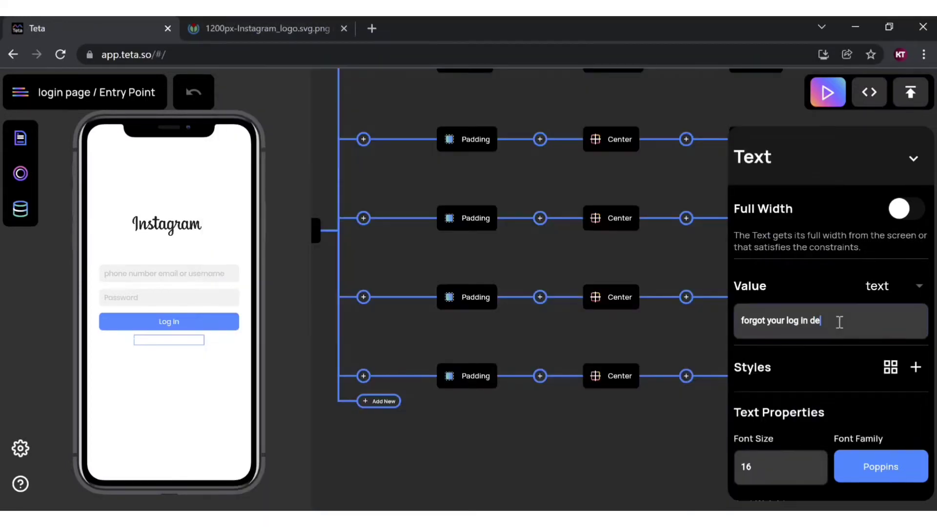
type("tails")
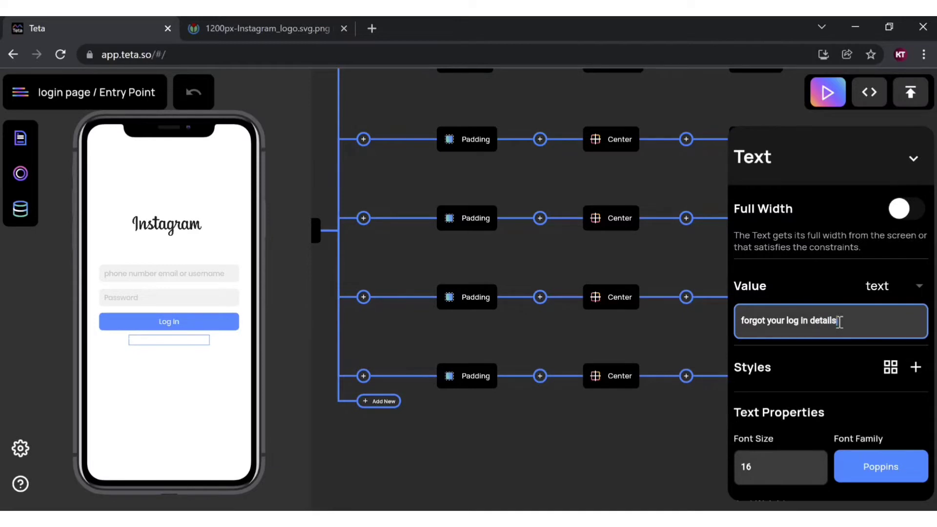
left_click(576, 511)
left_click(864, 319)
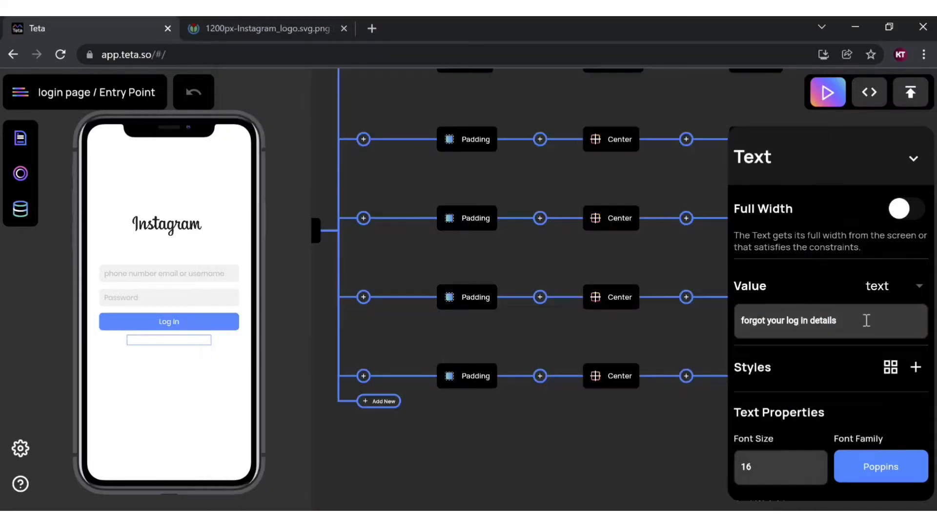
left_click(576, 510)
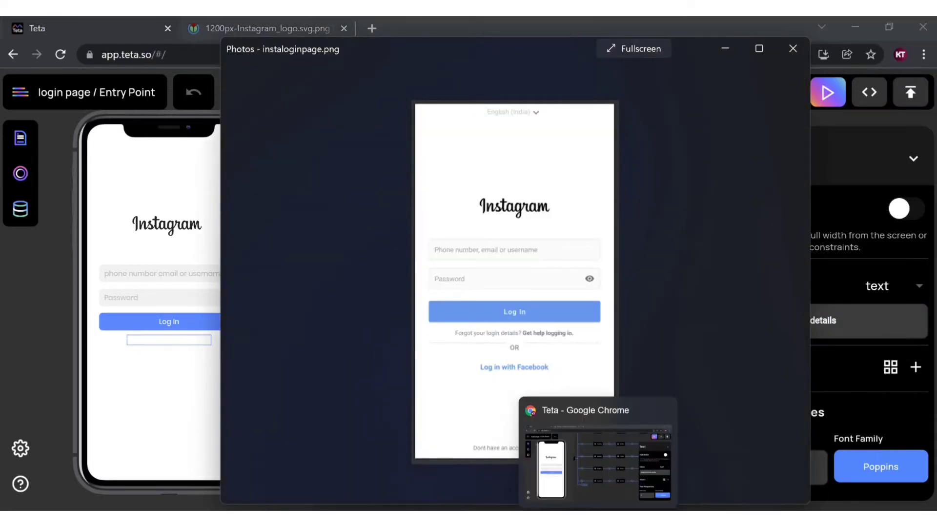
left_click(576, 511)
left_click(850, 326)
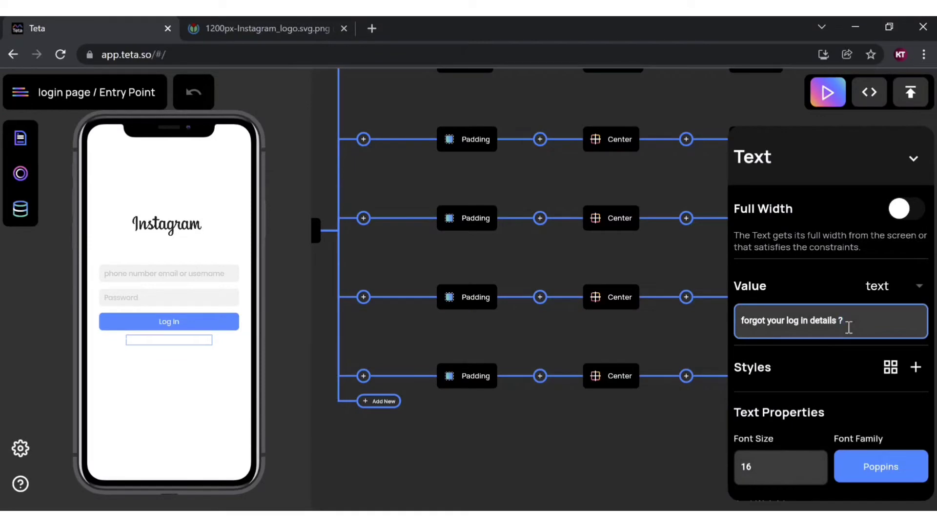
left_click(909, 215)
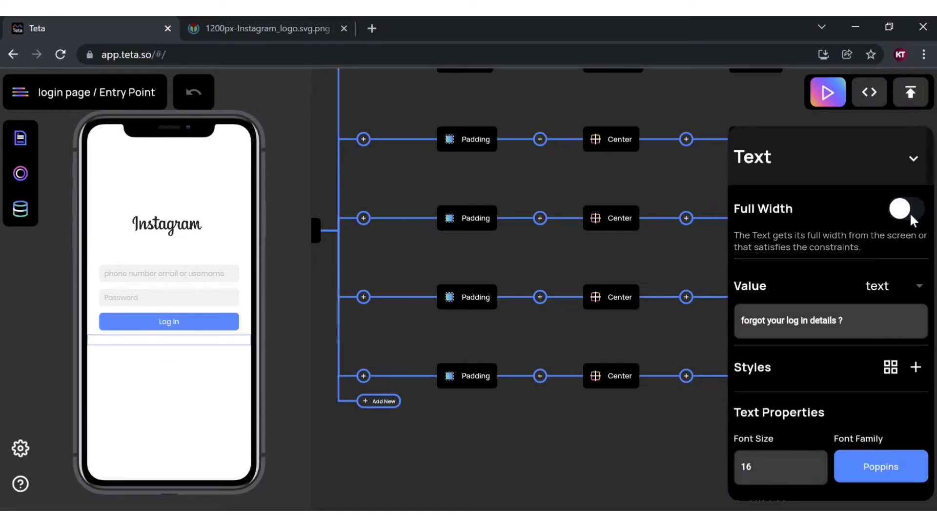
Compare the colour with instaloginpage.png and set the "forgot your log in details ?" Text's solid fill to grey 707070
scroll(832, 362, "down", 3)
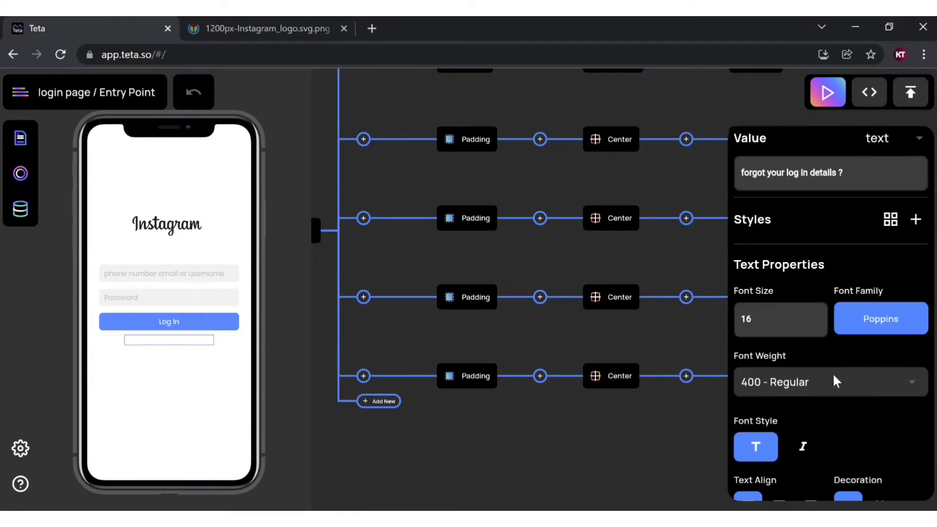
scroll(837, 382, "down", 3)
left_click(754, 377)
left_click(606, 510)
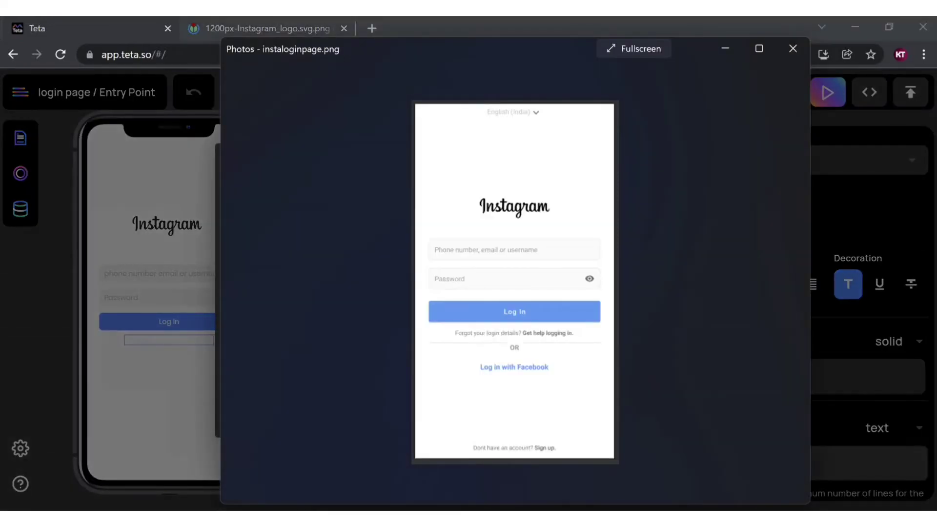
left_click(606, 511)
mouse_move(243, 241)
left_mouse_down()
mouse_move(234, 271)
mouse_move(215, 264)
mouse_move(214, 276)
left_mouse_up()
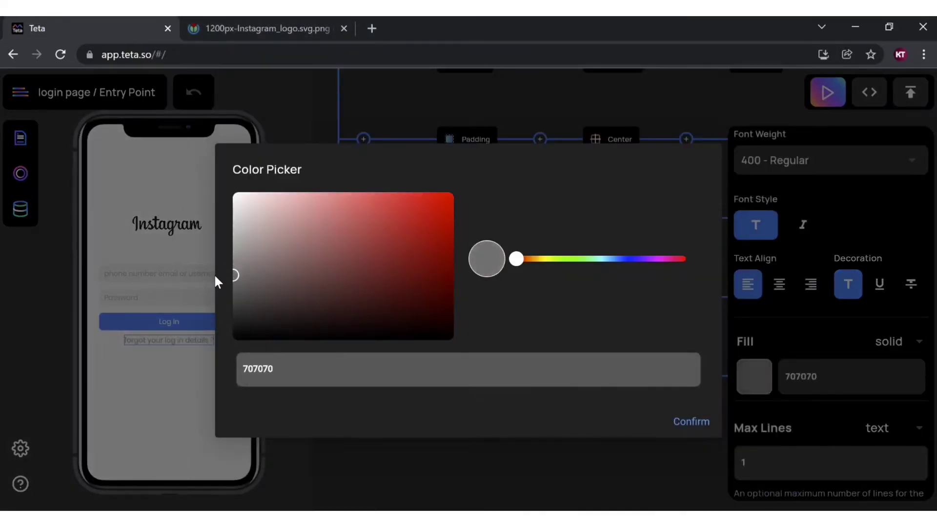
left_click(689, 421)
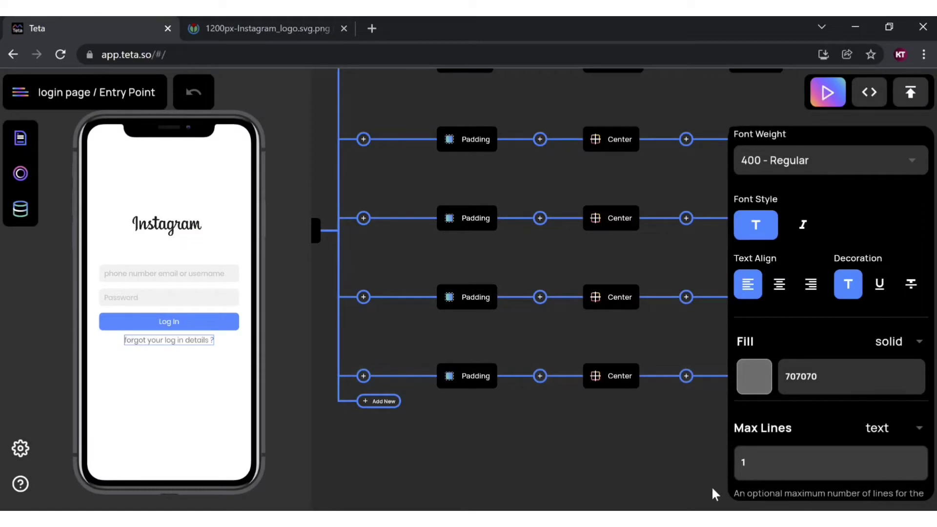
scroll(825, 429, "up", 2)
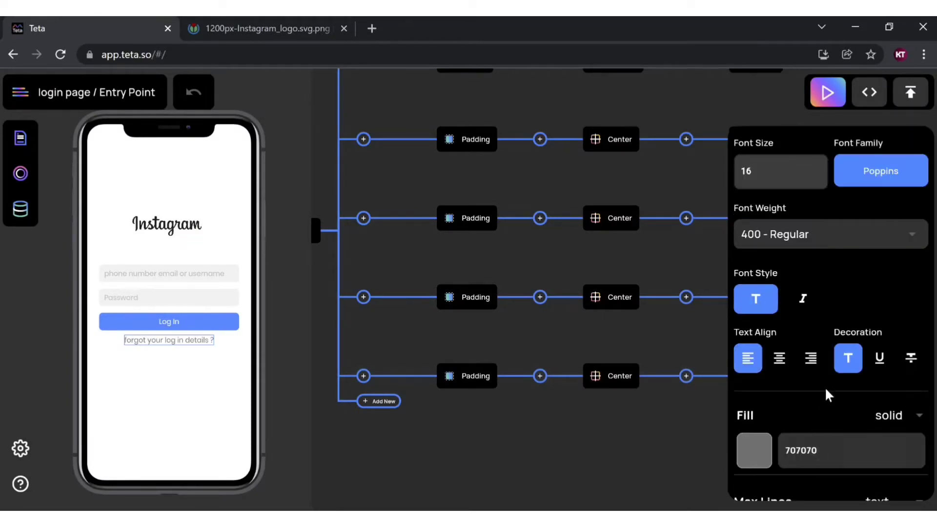
Compare with instaloginpage.png and set the "forgot your log in details ?" Text to font weight 300 - Light and font size 14
key("alt+Tab")
key("alt+Tab")
scroll(829, 435, "up", 2)
left_click(832, 318)
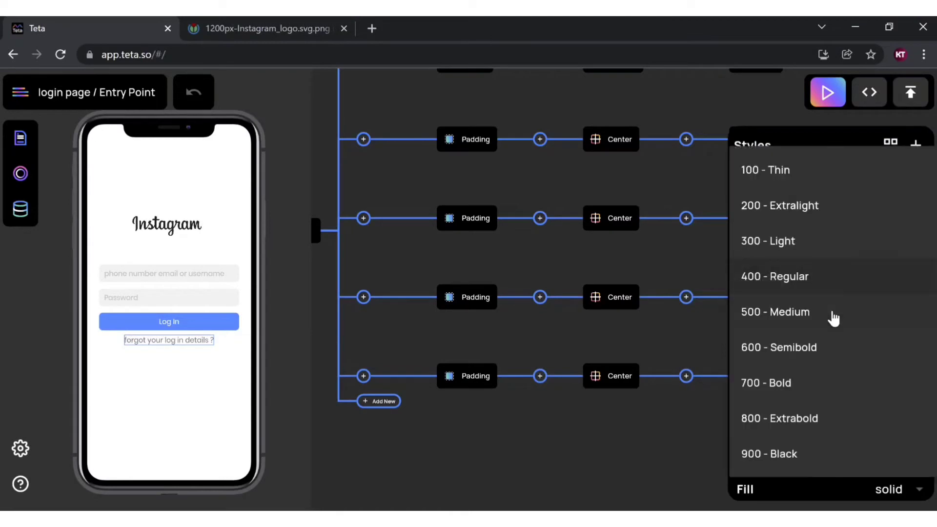
left_click(773, 242)
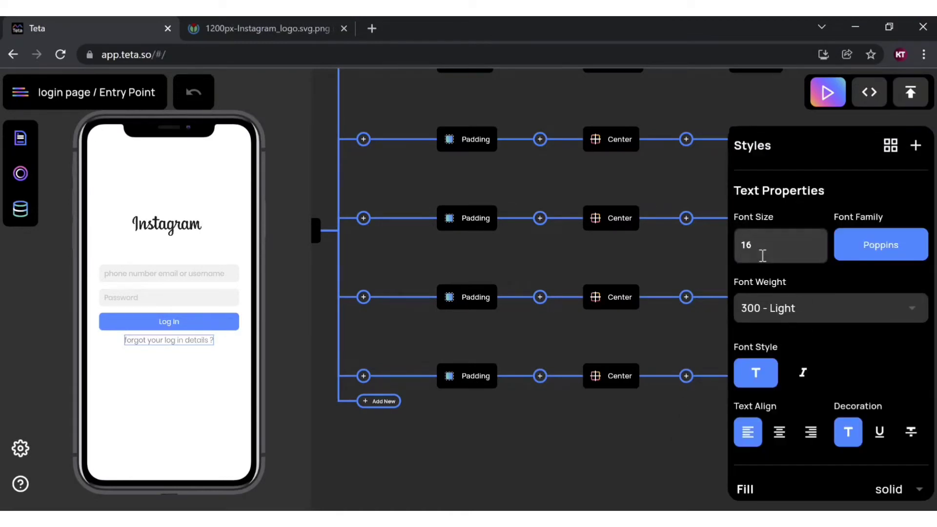
left_click(763, 255)
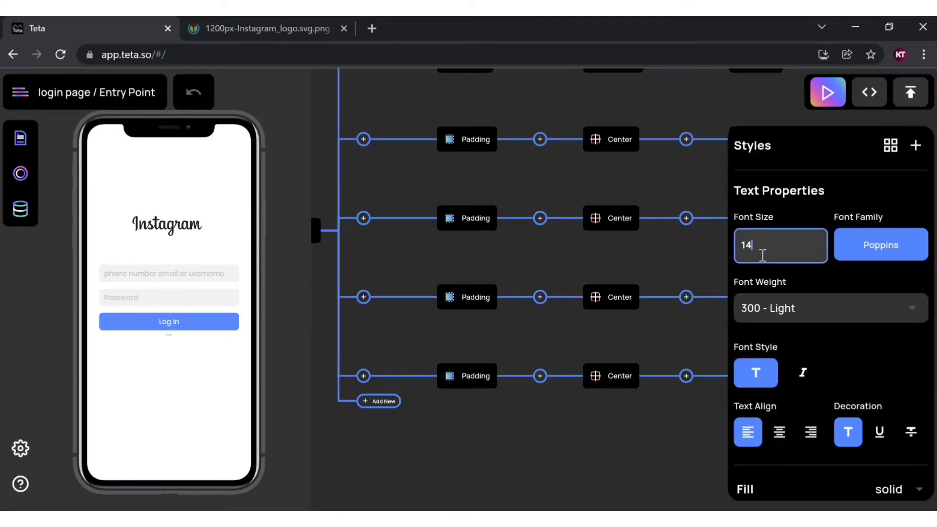
left_click(605, 449)
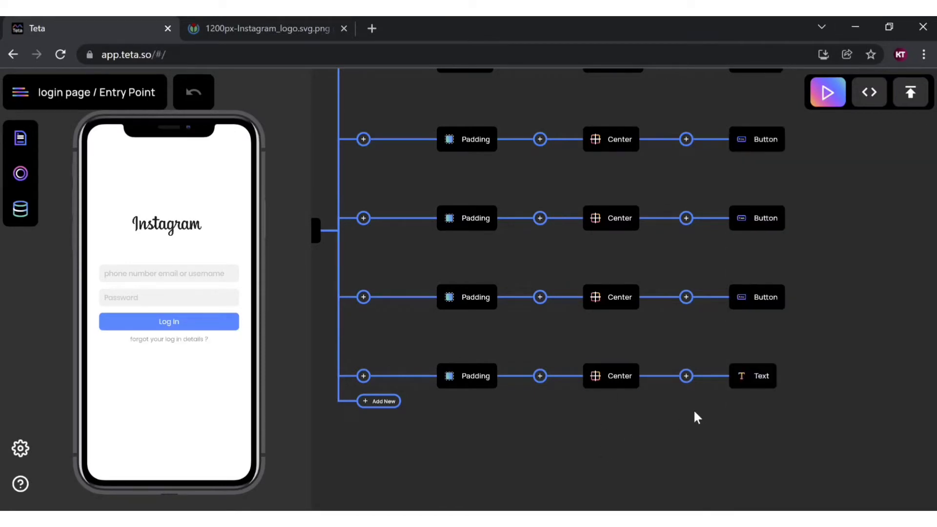
Compare with instaloginpage.png and set the right padding of the "forgot your log in details ?" Text's Padding to 60
left_click(611, 510)
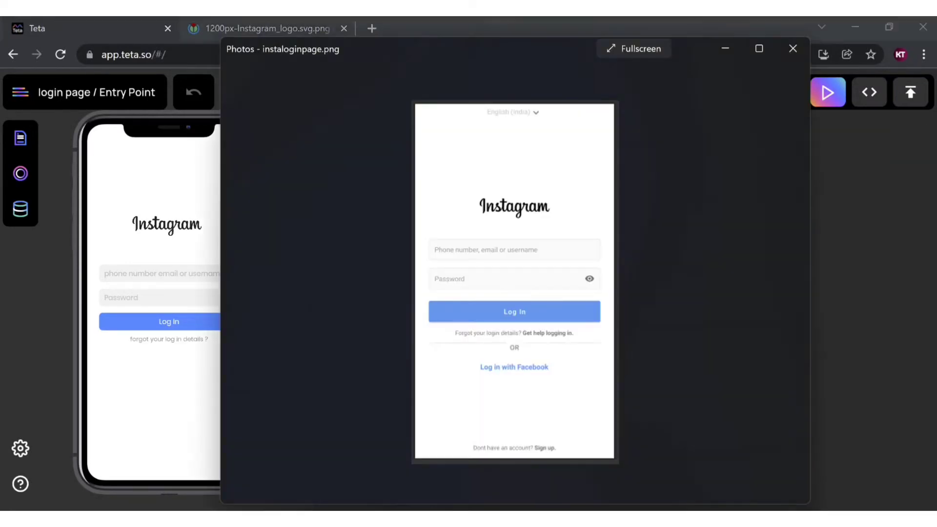
left_click(839, 428)
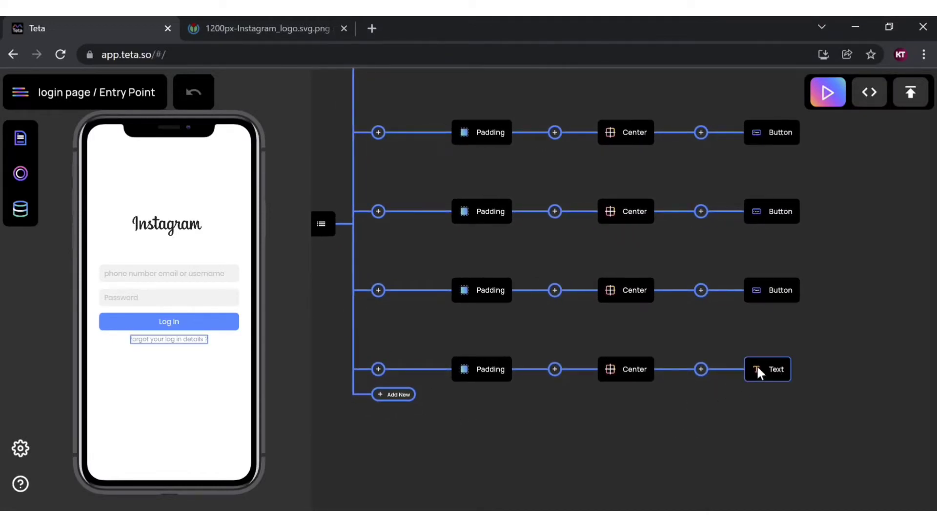
left_click(506, 366)
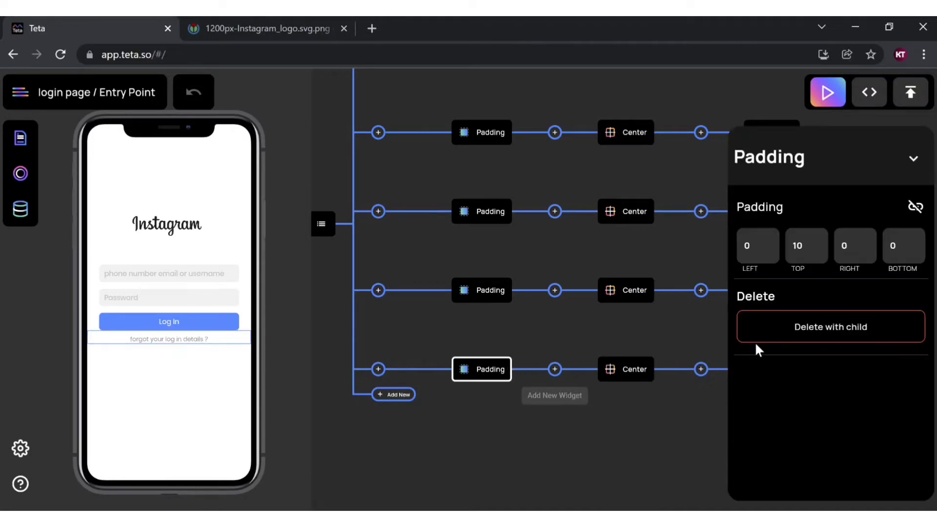
key("alt+Tab")
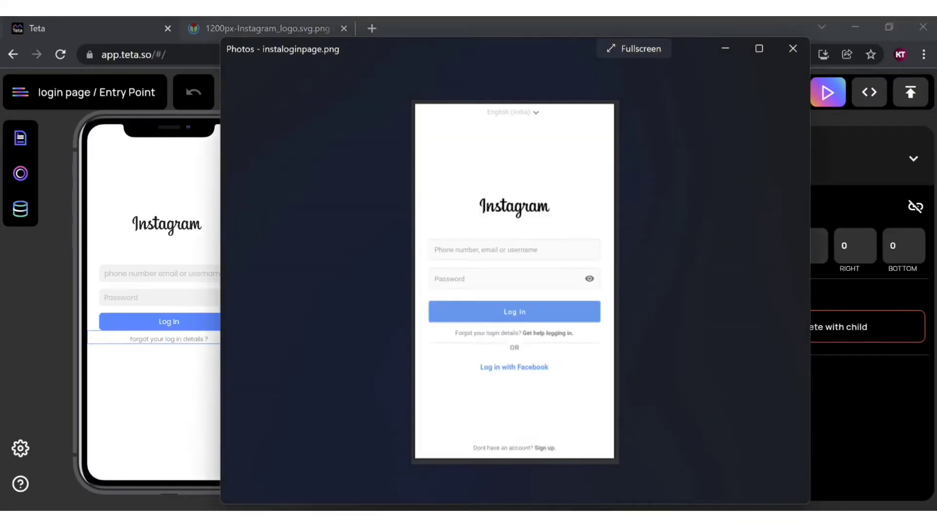
key("alt+Tab")
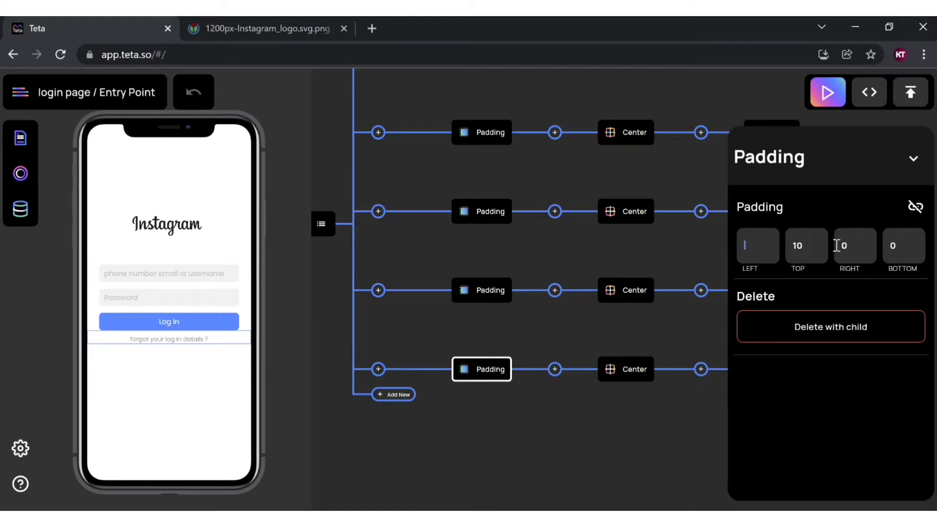
left_click(858, 247)
type("60")
left_click(627, 447)
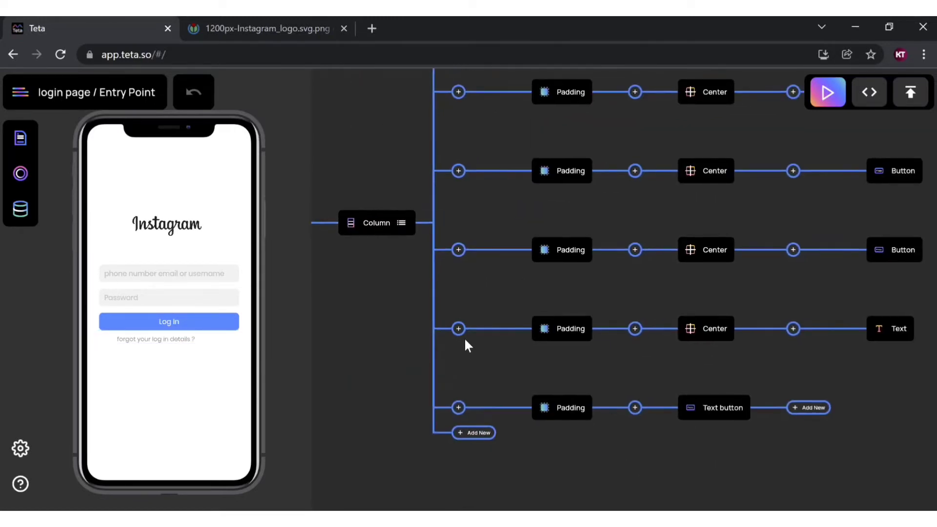
Wrap the Padding of the "forgot your log in details ?" Text in a Row widget
left_click(459, 329)
left_click(537, 322)
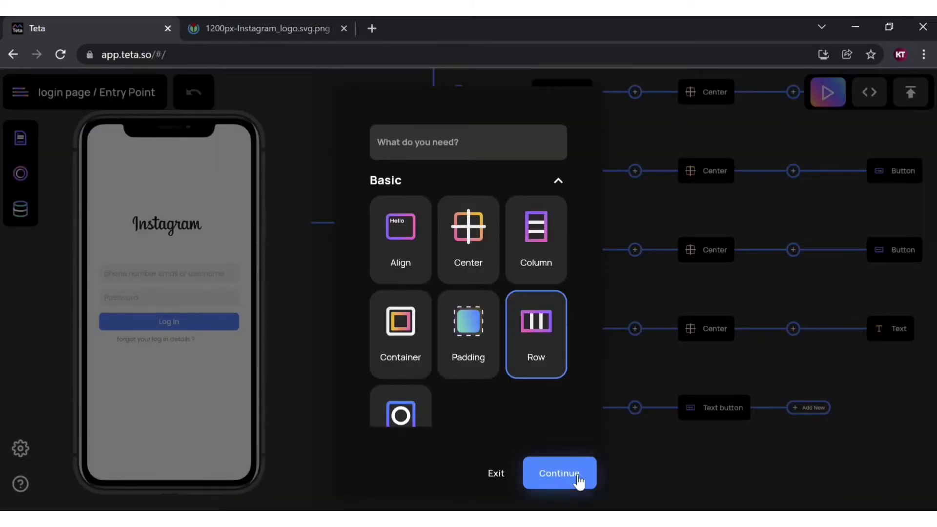
left_click(579, 474)
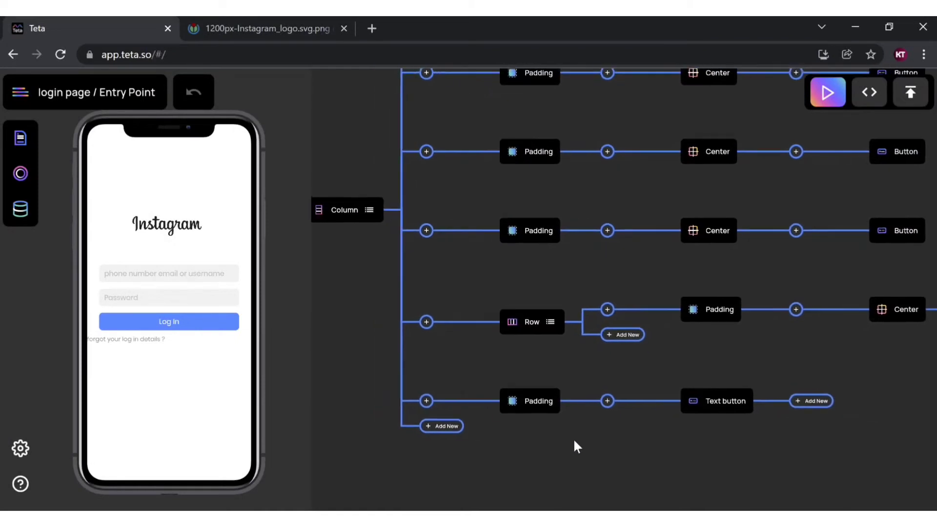
Reset the top and right padding of the Padding inside the Row to 0 and set its left padding
left_click(640, 303)
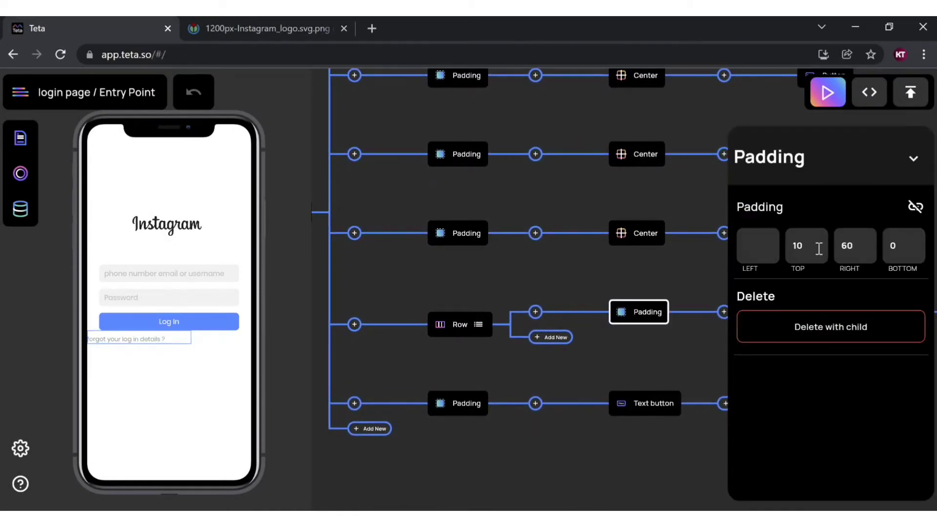
left_click(867, 247)
key("BackSpace")
key("BackSpace")
left_click(761, 251)
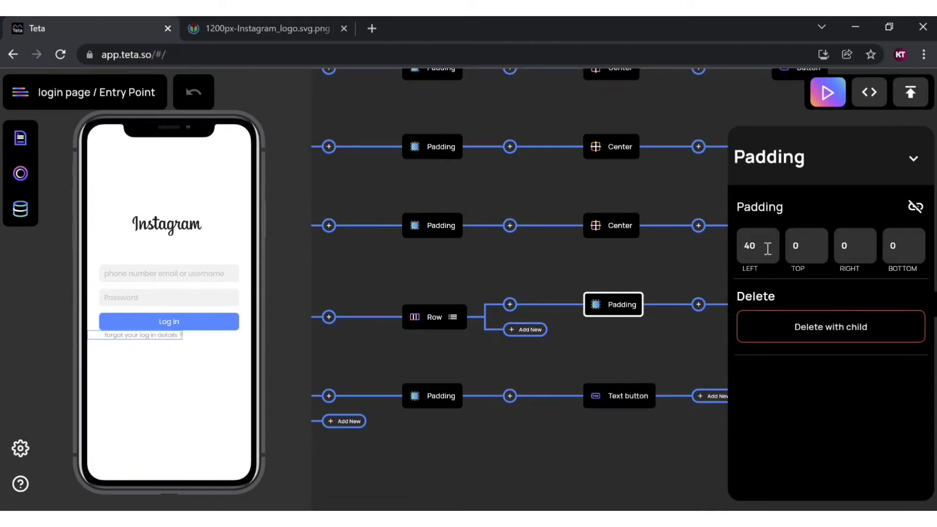
type("20")
left_click(616, 476)
Check instaloginpage.png and add a Text button from the Input widgets as a child of the Row
left_click(527, 334)
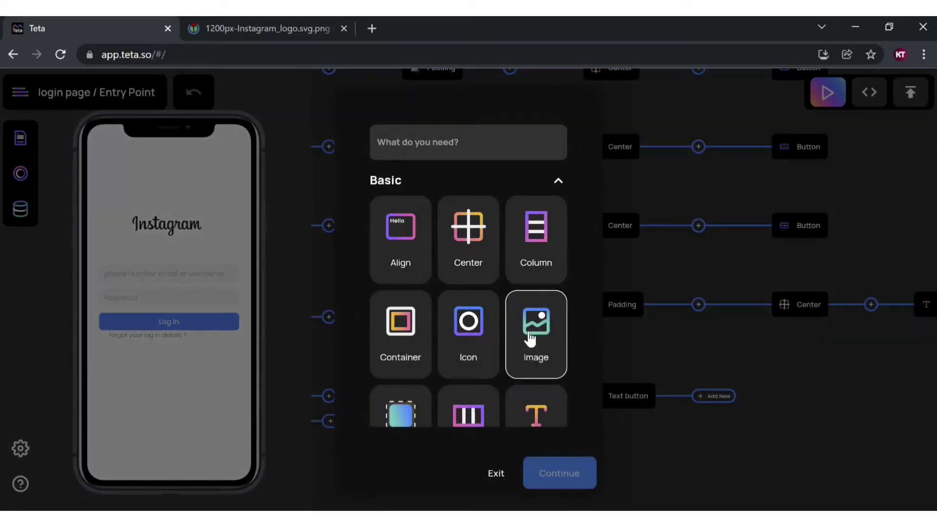
key("alt+Tab")
key("alt+Tab")
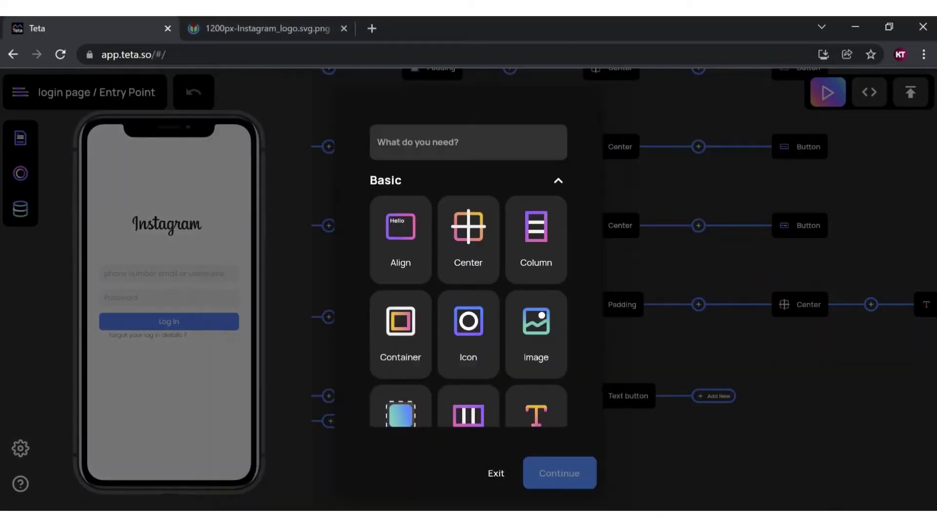
scroll(468, 350, "down", 4)
scroll(439, 337, "down", 3)
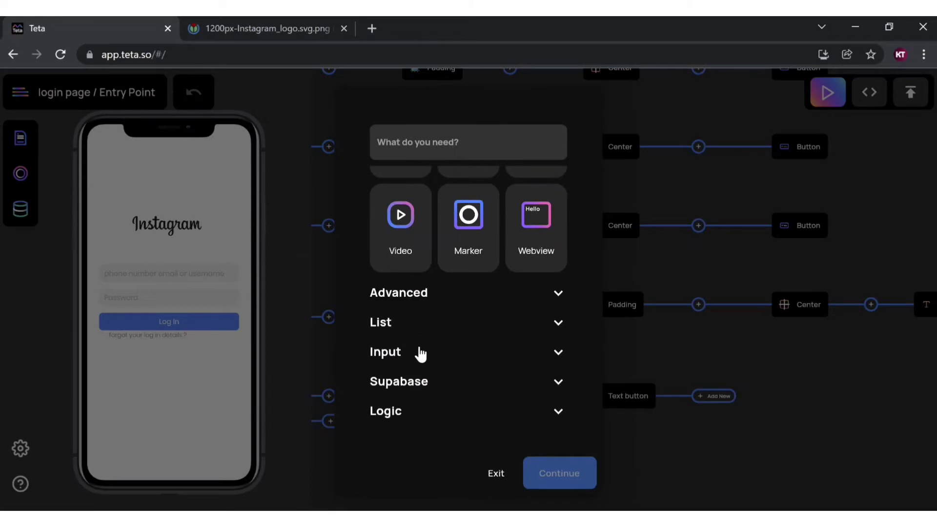
left_click(420, 351)
scroll(463, 376, "down", 4)
left_click(424, 303)
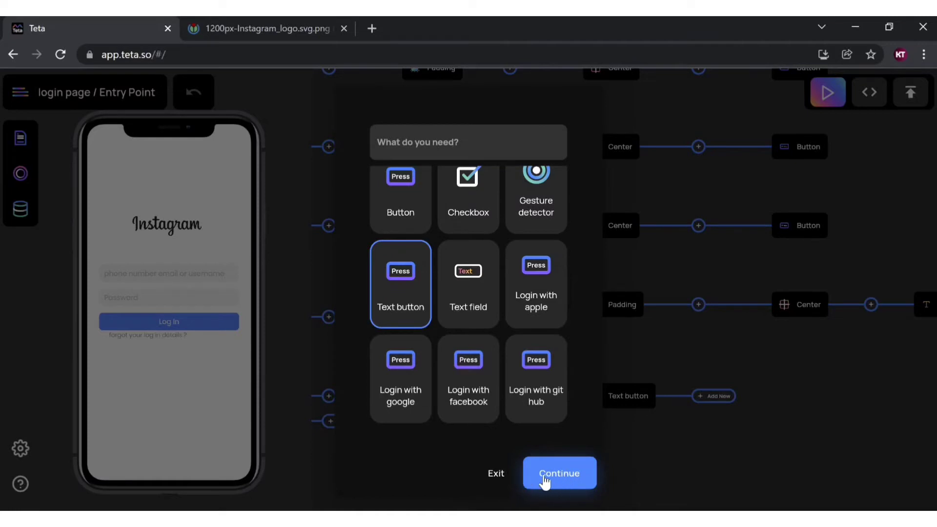
left_click(549, 476)
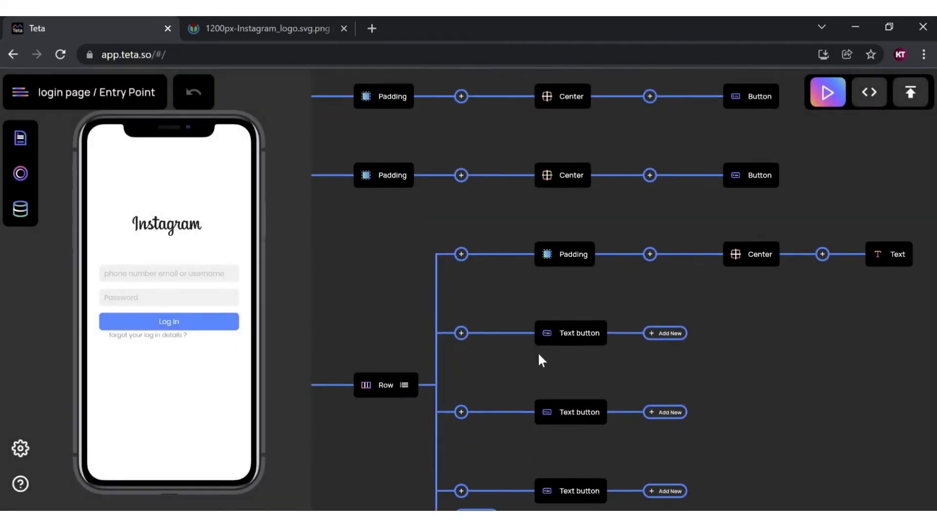
Delete the two surplus Text buttons from the Row, keeping only the first one
right_click(548, 360)
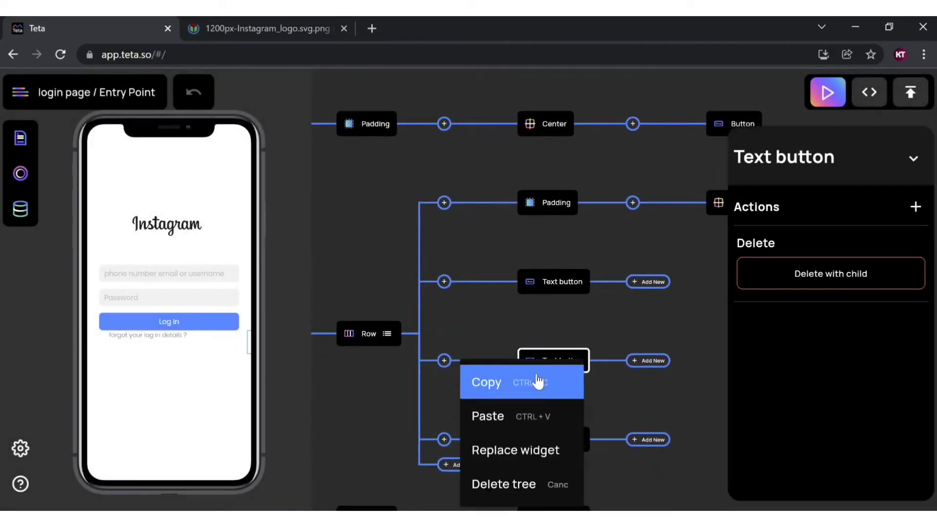
left_click(513, 485)
right_click(547, 360)
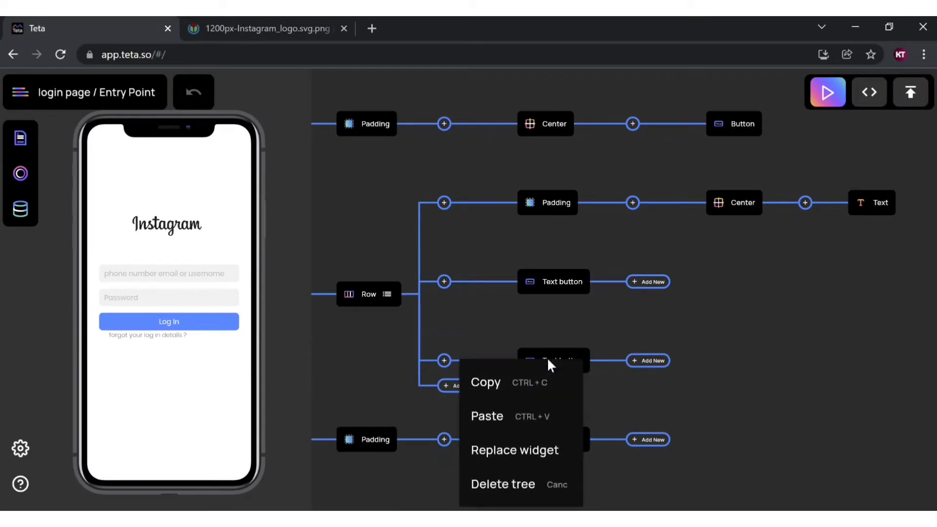
left_click(506, 484)
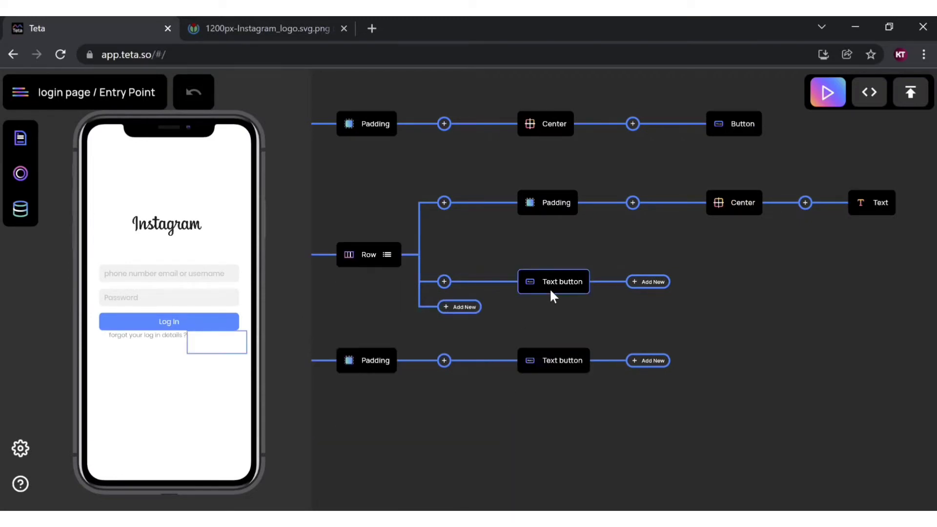
Wrap the Row's remaining Text button in a Padding widget
left_click(566, 288)
left_click(415, 303)
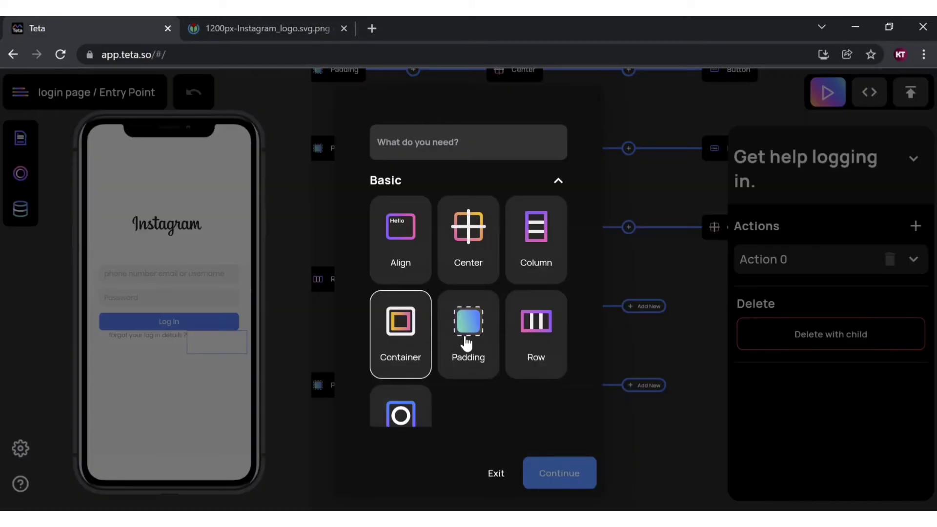
scroll(526, 353, "down", 2)
scroll(526, 354, "up", 2)
left_click(468, 332)
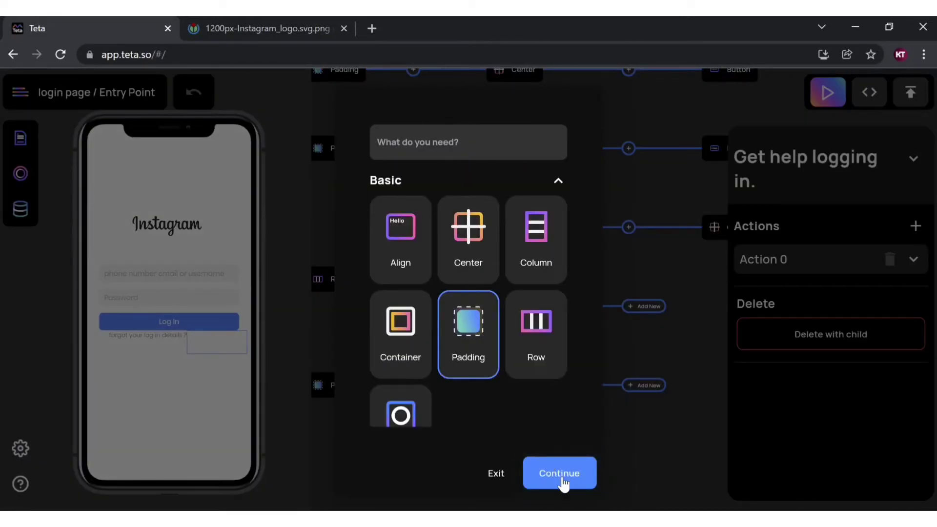
left_click(562, 481)
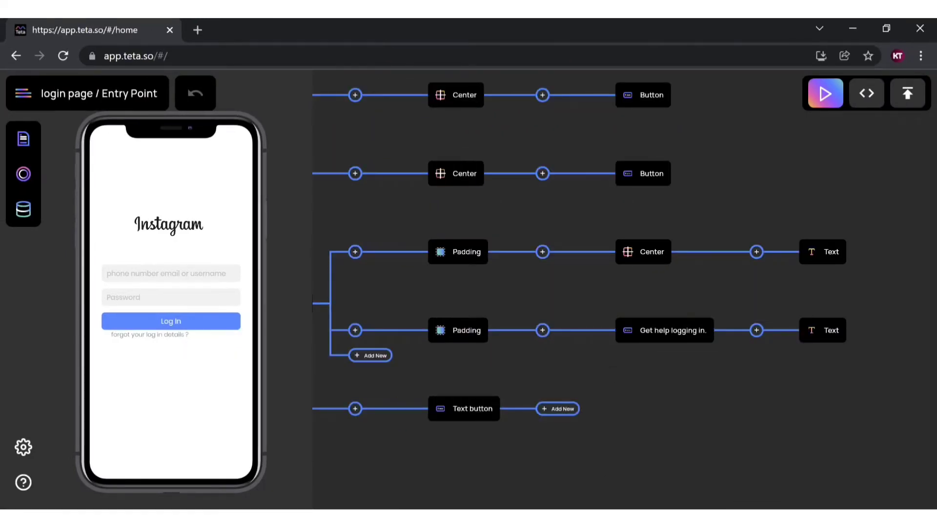
Check the wording in instaloginpage.png and set the value of the Text inside the help button to "Get help logging in"
key("alt+Tab")
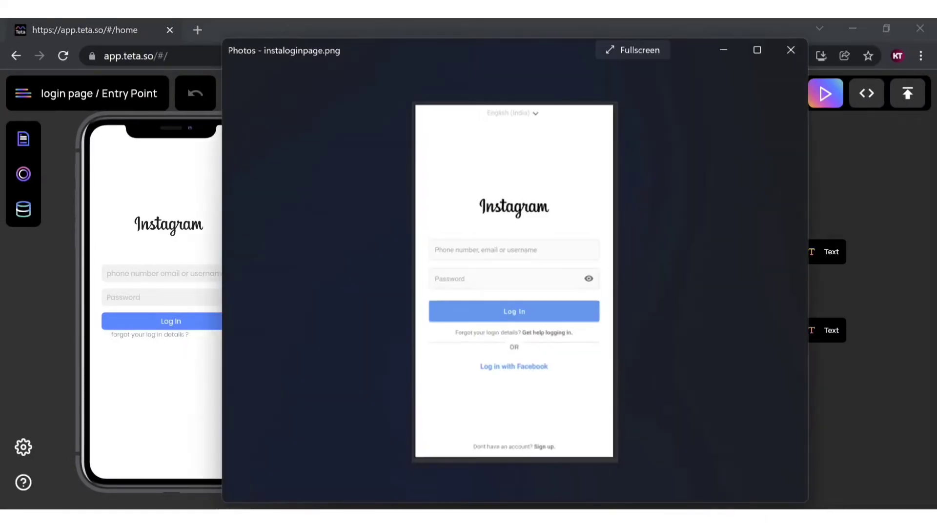
left_click(734, 55)
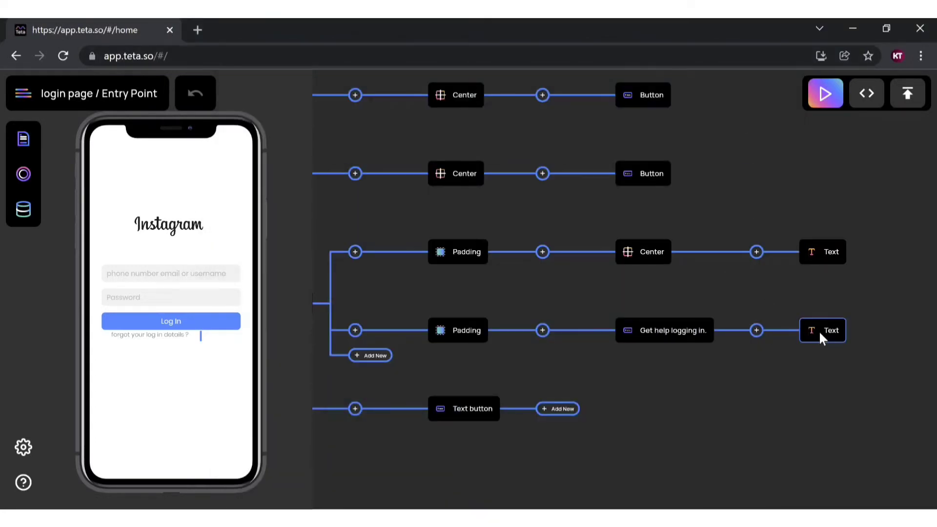
scroll(727, 381, "right", 2)
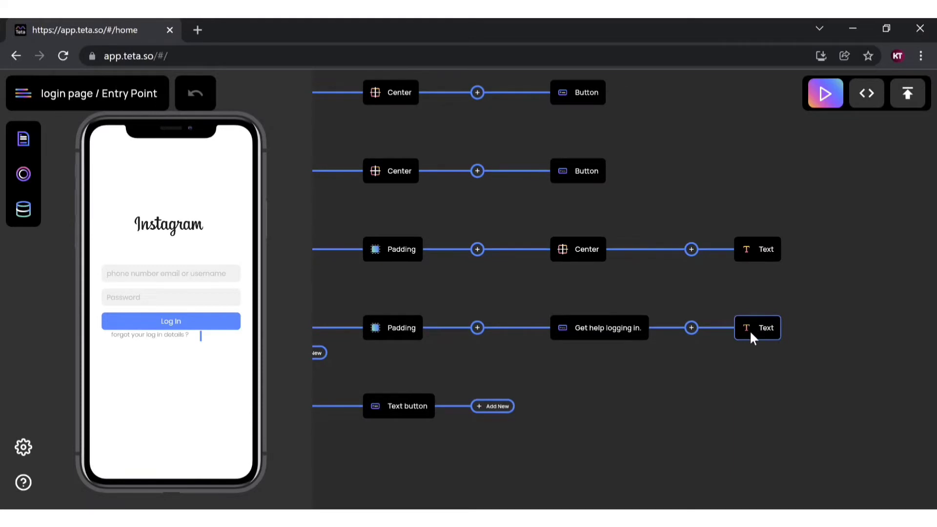
left_click(754, 329)
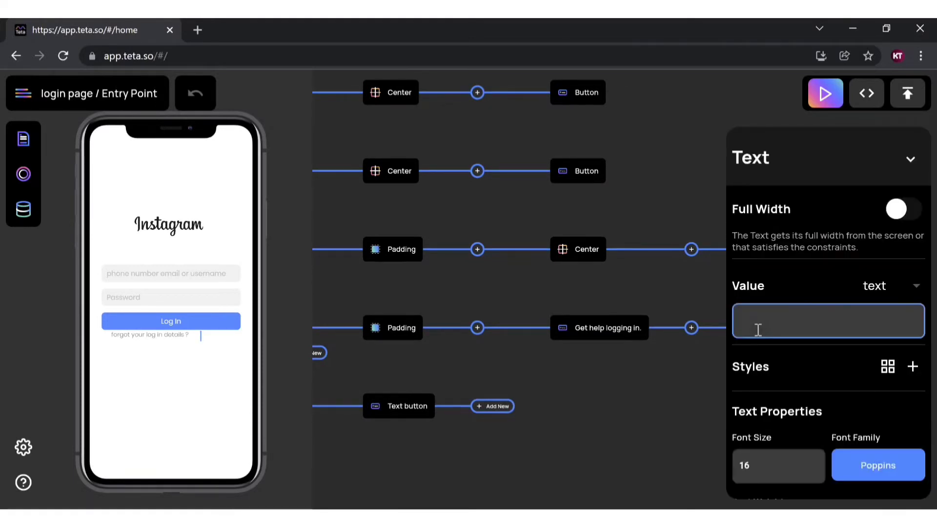
type("Get help l")
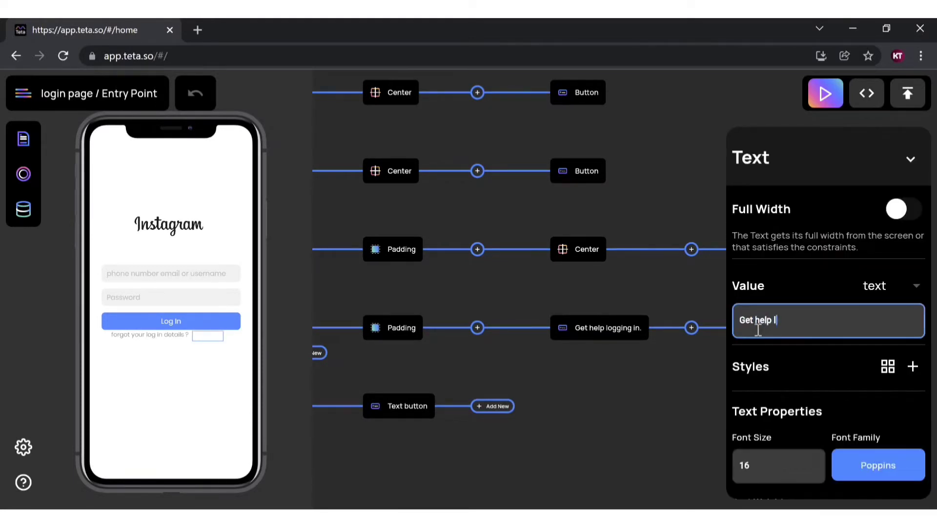
type("ogging in")
Compare the colour with instaloginpage.png and set the "Get help logging in" Text's solid fill to black 000000
scroll(807, 359, "down", 6)
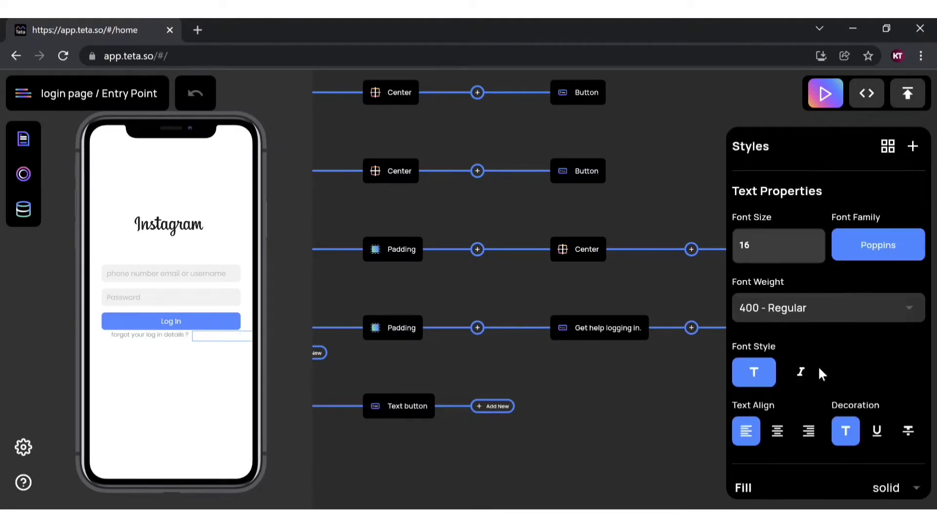
left_click(756, 459)
key("alt+Tab")
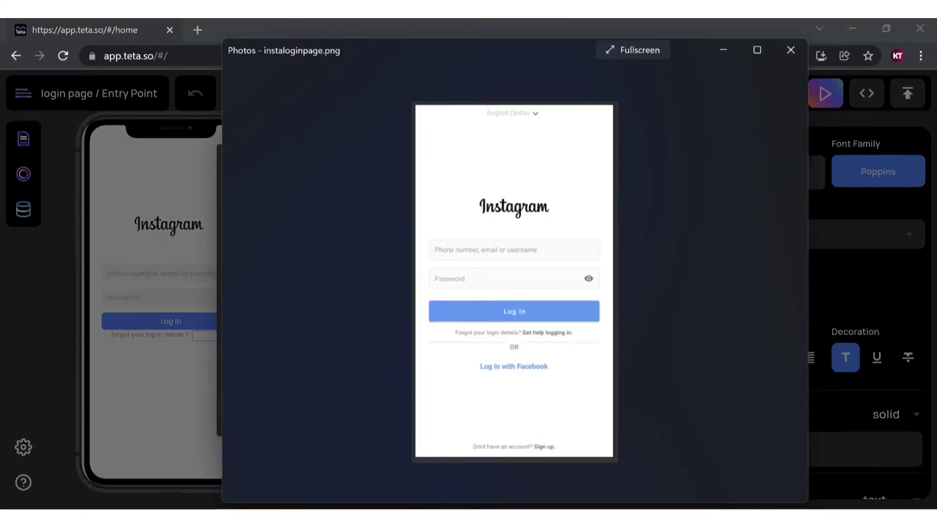
key("alt+Tab")
left_click_drag(236, 293, 232, 374)
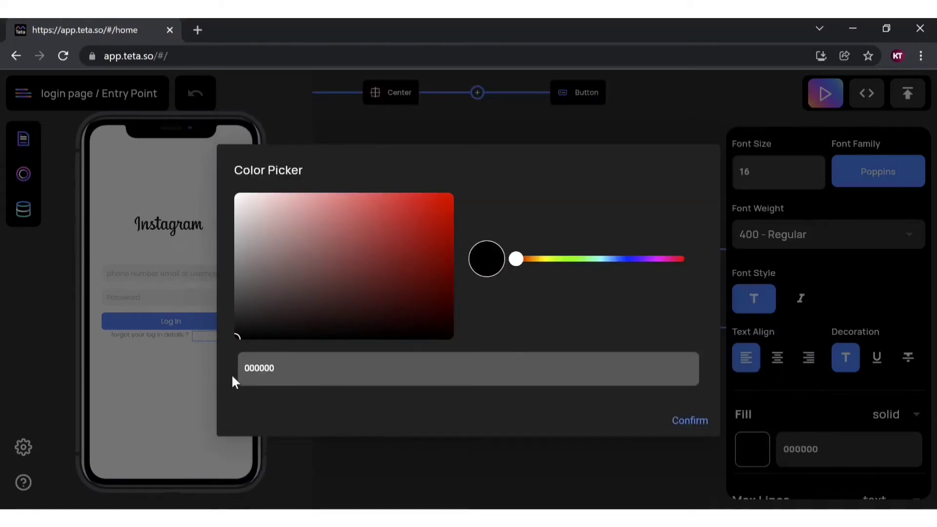
left_click(688, 424)
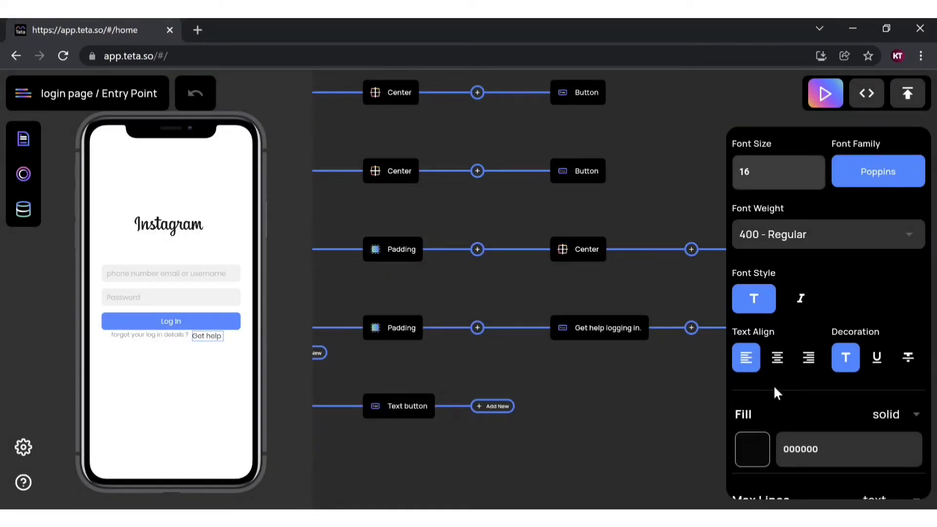
scroll(836, 358, "down", 4)
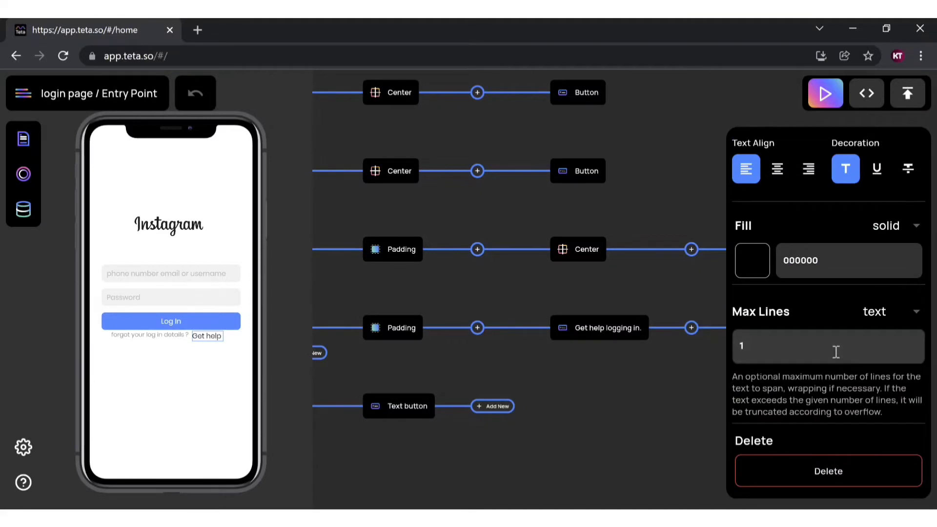
Set the font size of the "Get help logging in" Text to 10
scroll(835, 351, "up", 8)
left_click(792, 353)
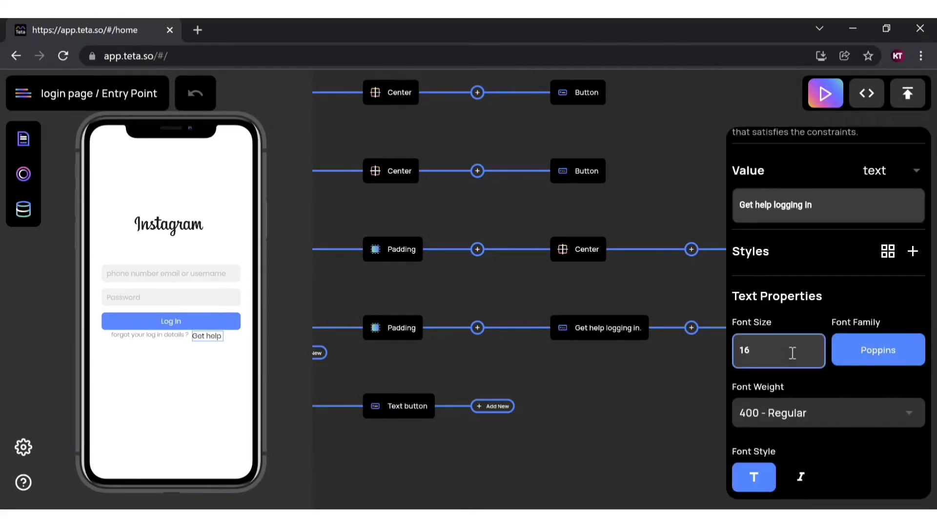
key("BackSpace")
key("BackSpace")
left_click(821, 206)
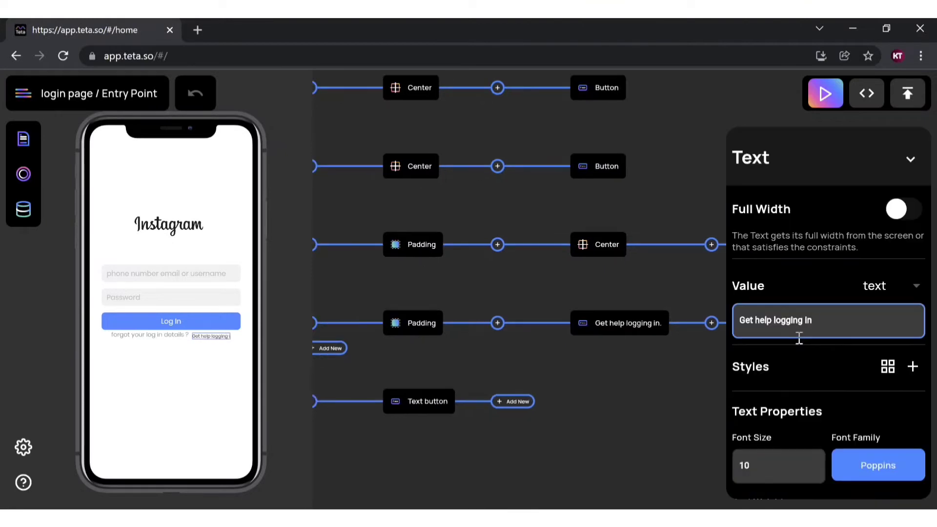
left_click(720, 444)
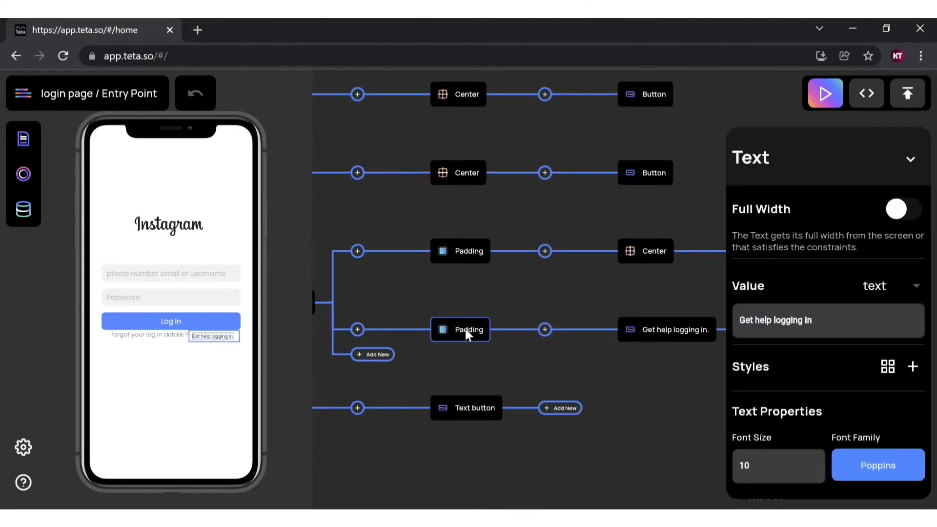
Clear the right value of the Padding that wraps the "Get help logging in" button
left_click(464, 329)
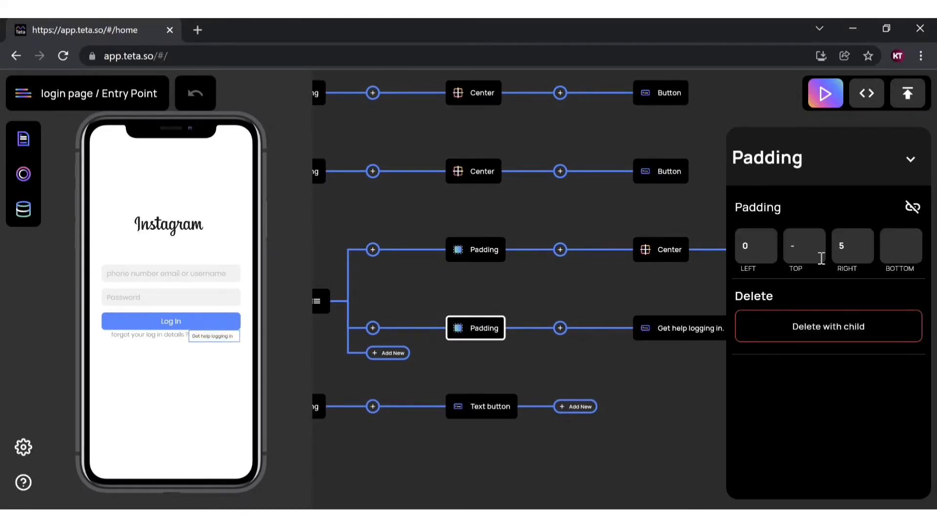
left_click(855, 248)
key("BackSpace")
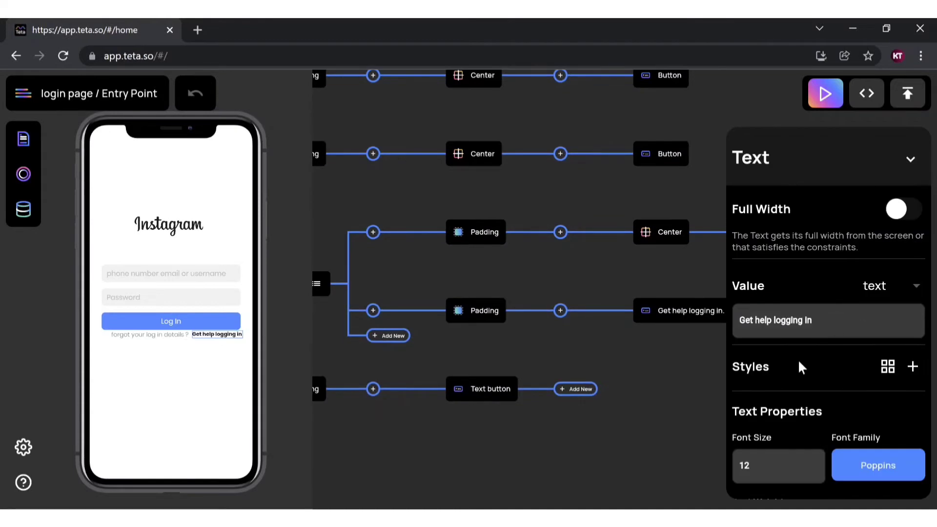
Try font size 10 on the bold "Get help logging in" Text and settle on 11
scroll(761, 376, "down", 2)
left_click(776, 389)
key("BackSpace")
type("0")
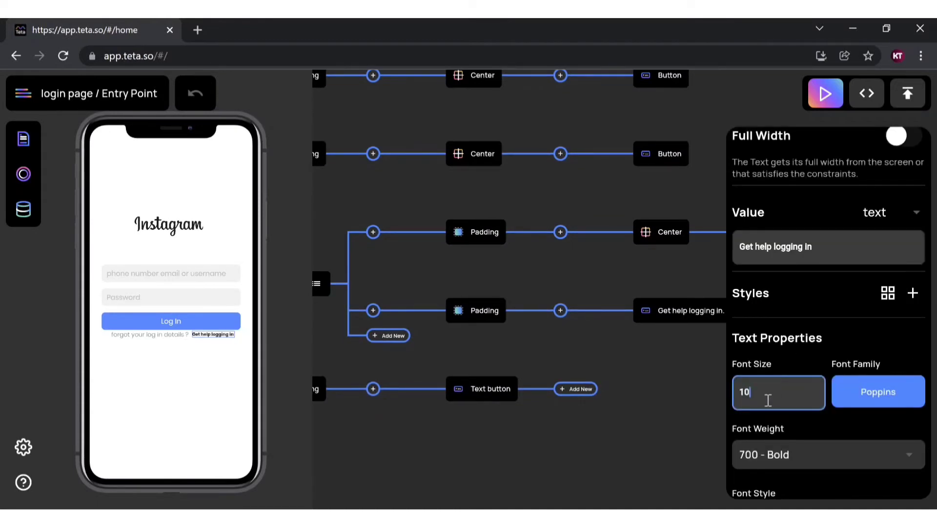
type("1")
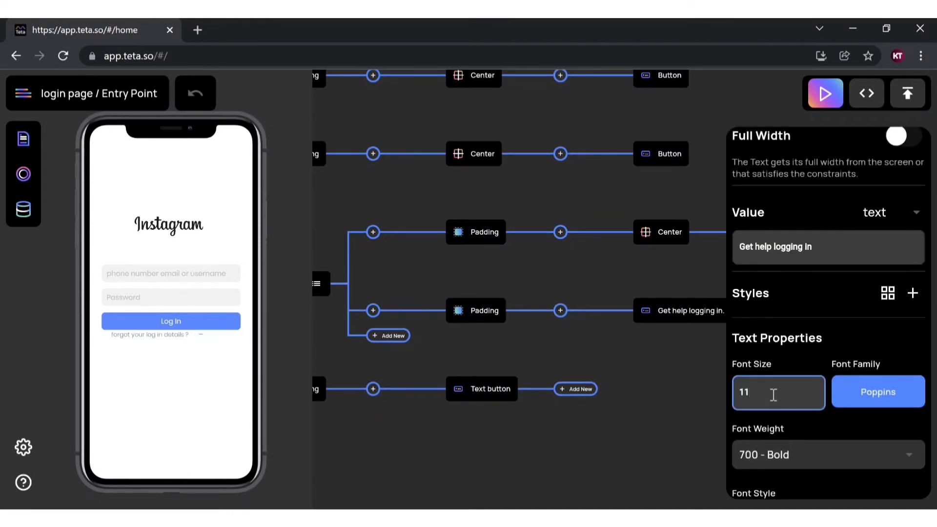
left_click(661, 434)
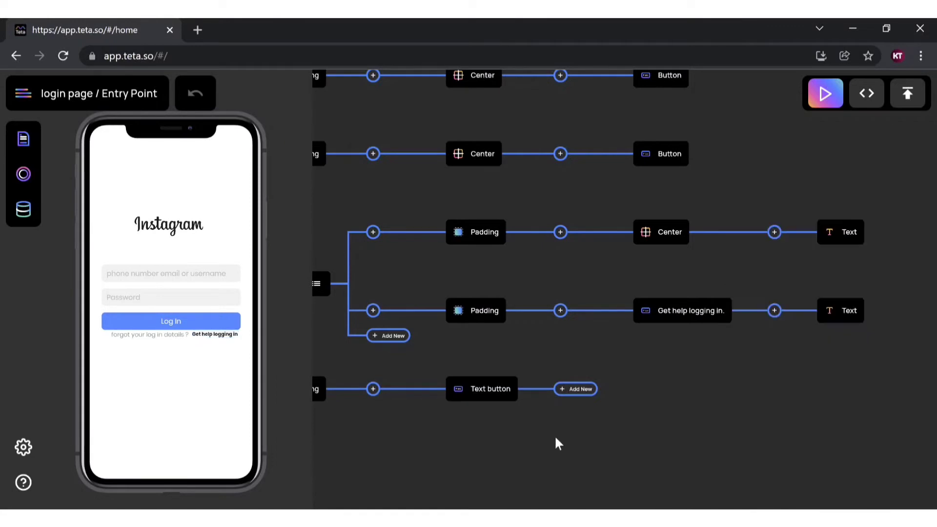
Compare the layout with instaloginpage.png and delete the Text button below the Row together with its Padding
key("alt+Tab")
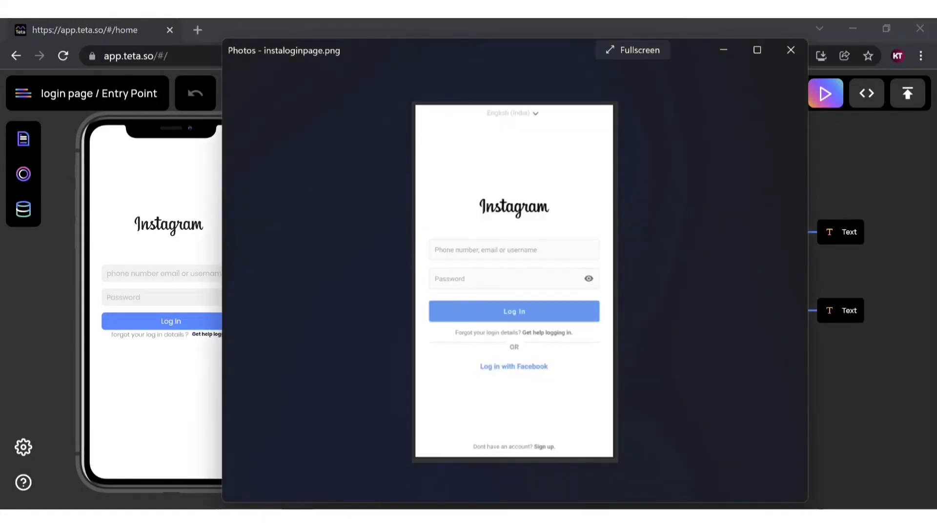
key("alt+Tab")
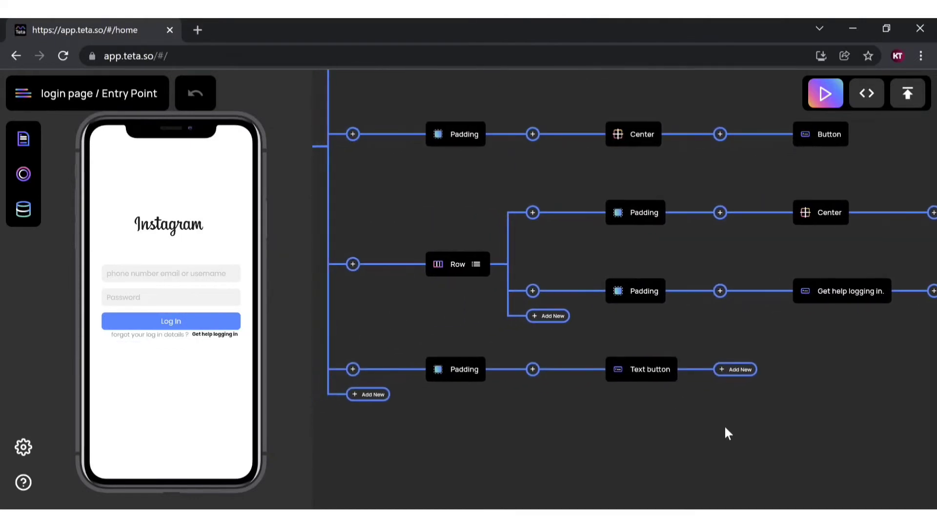
right_click(655, 373)
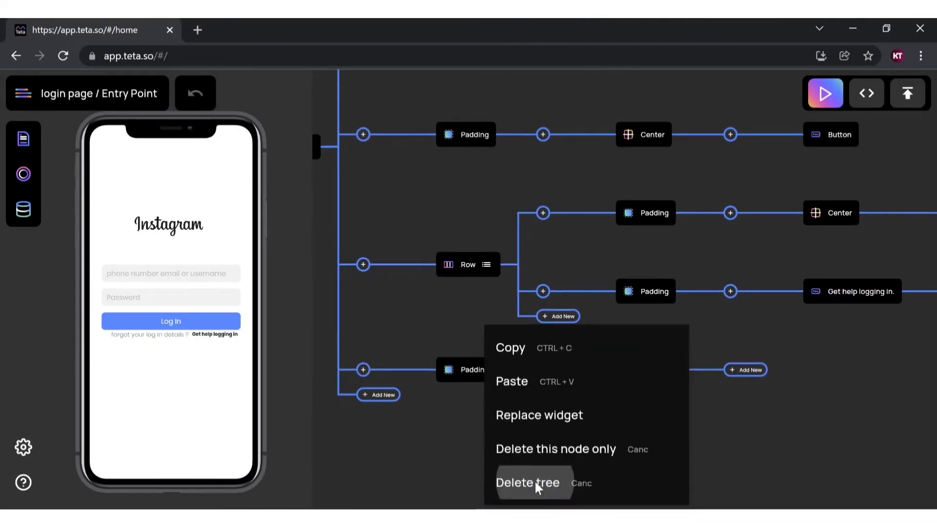
left_click(656, 452)
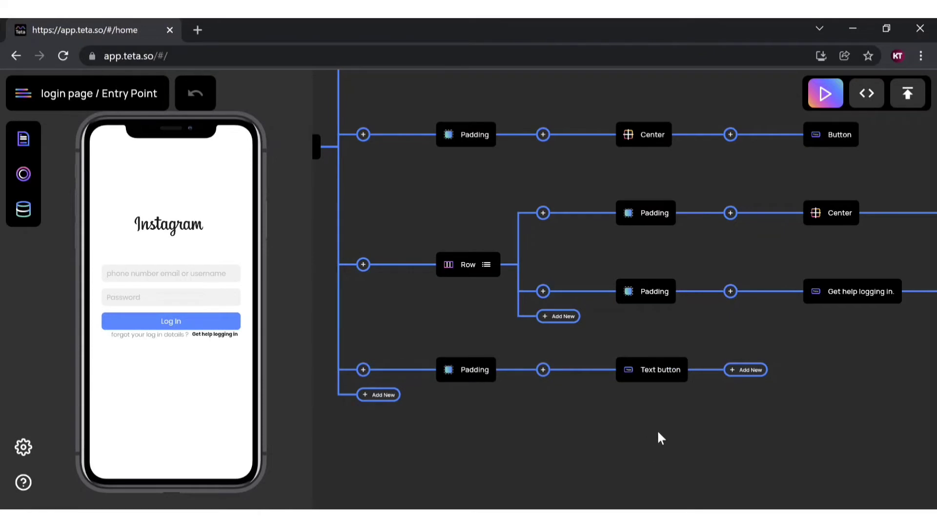
right_click(660, 372)
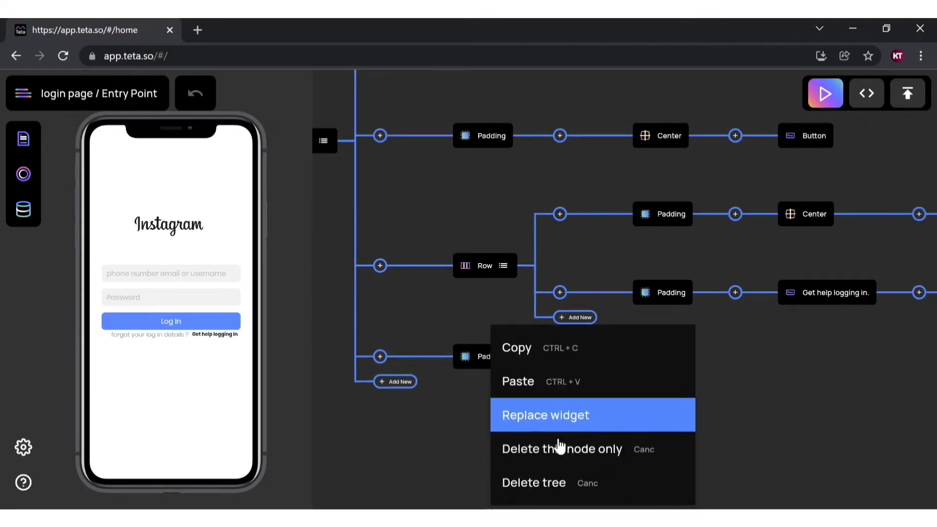
left_click(557, 482)
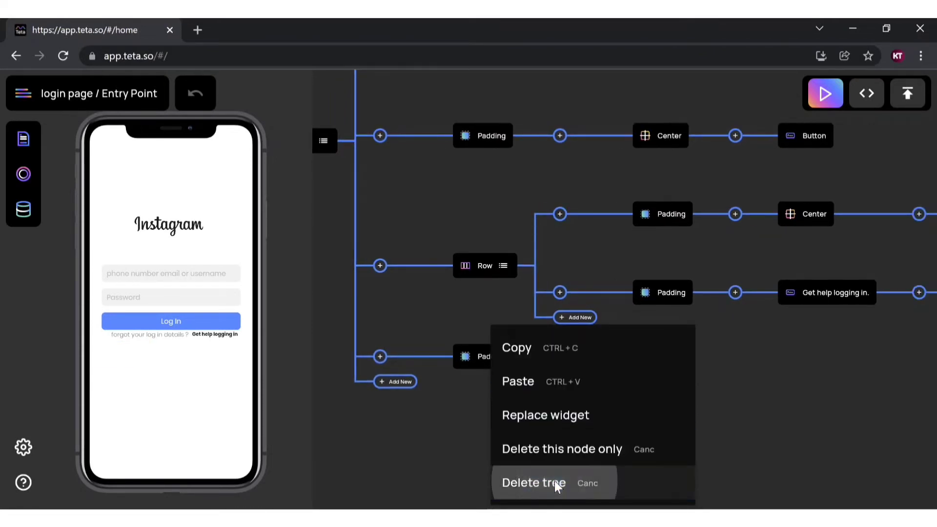
right_click(473, 358)
left_click(418, 483)
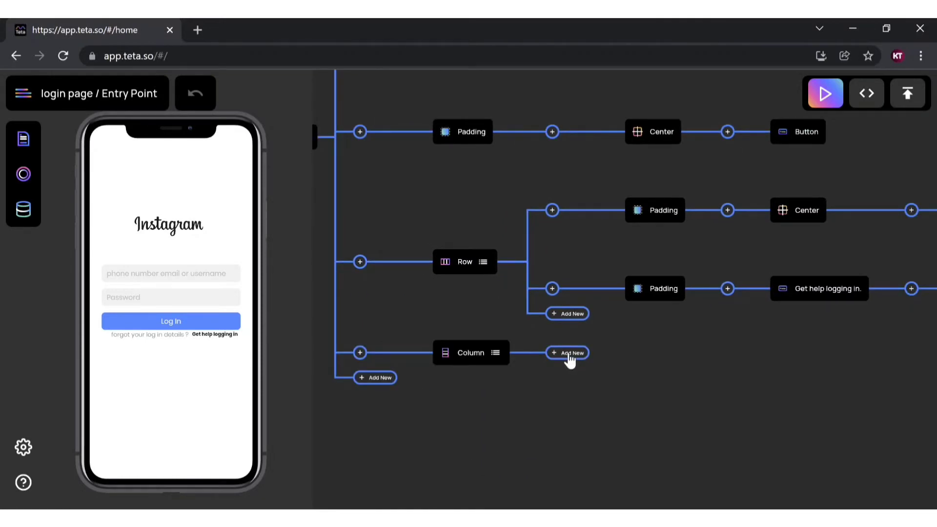
Add a Text widget inside the empty Column below the Row
left_click(570, 354)
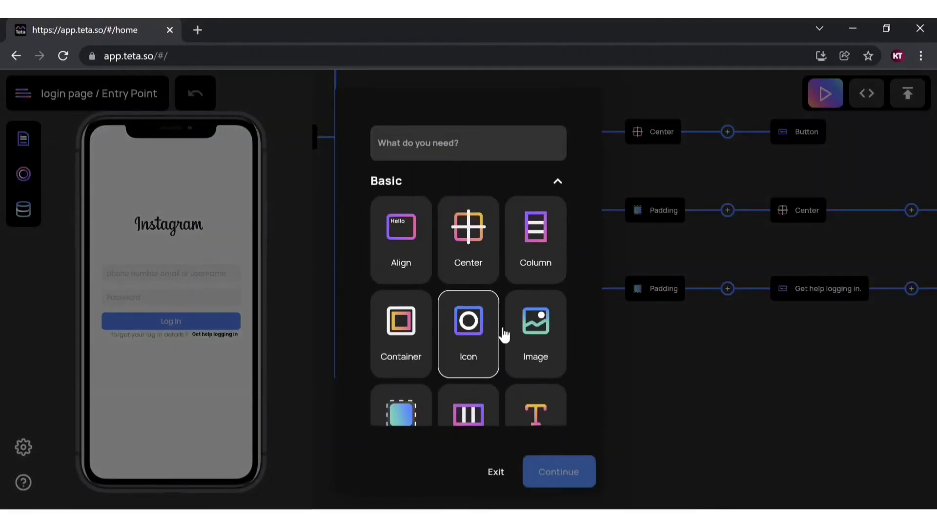
scroll(508, 337, "down", 2)
left_click(539, 359)
left_click(569, 479)
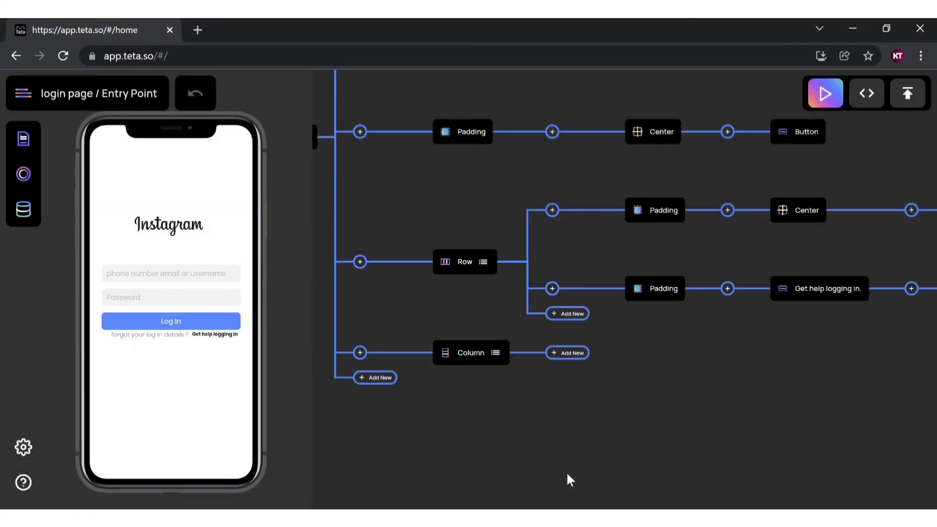
Check the wording in instaloginpage.png and replace the value of the Column's Text with "OR"
key("alt+Tab")
left_click(621, 454)
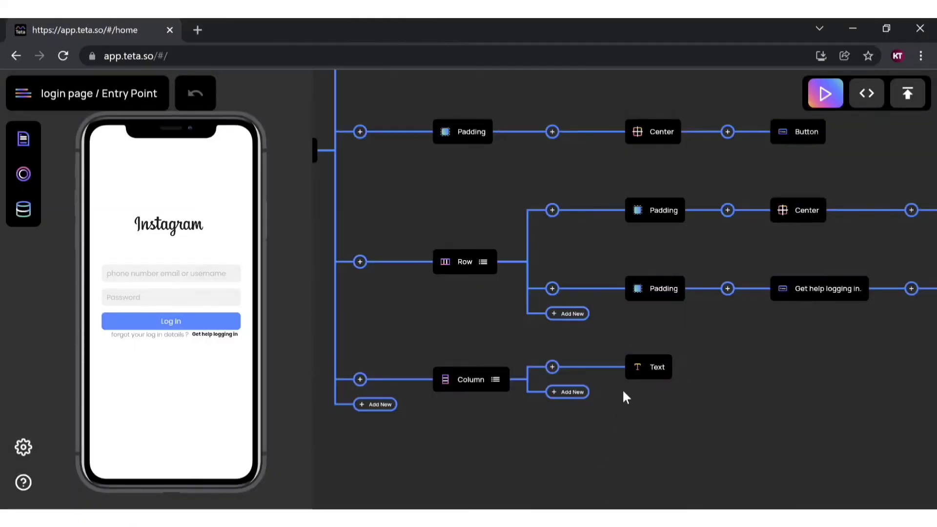
left_click(639, 367)
left_click(791, 315)
key("BackSpace")
key("BackSpace")
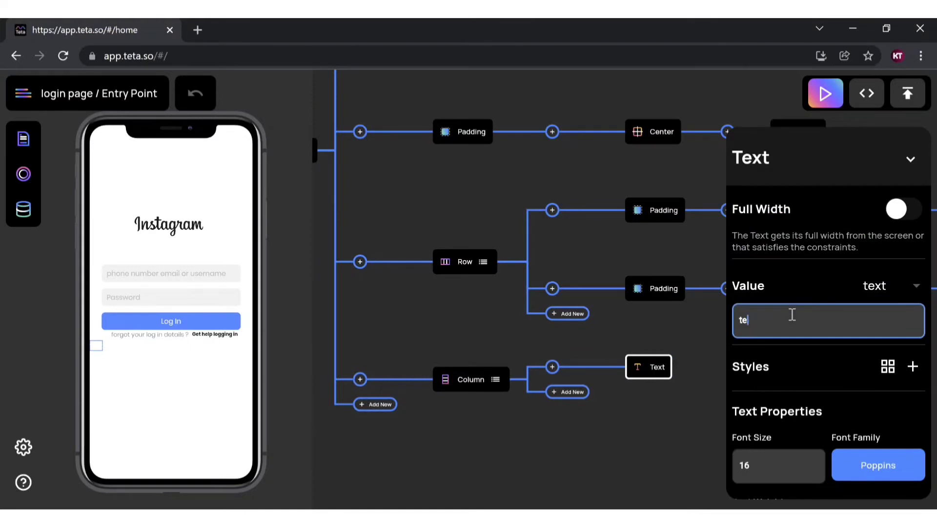
Set the solid fill of the Column's "OR" Text to grey 6c6c6c
scroll(823, 386, "down", 8)
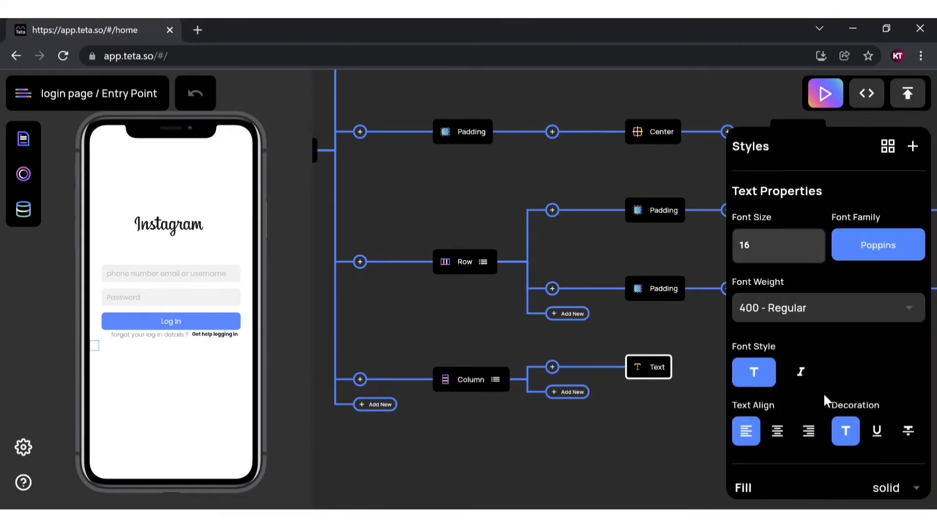
left_click(752, 375)
left_click_drag(243, 266, 222, 279)
left_click(690, 421)
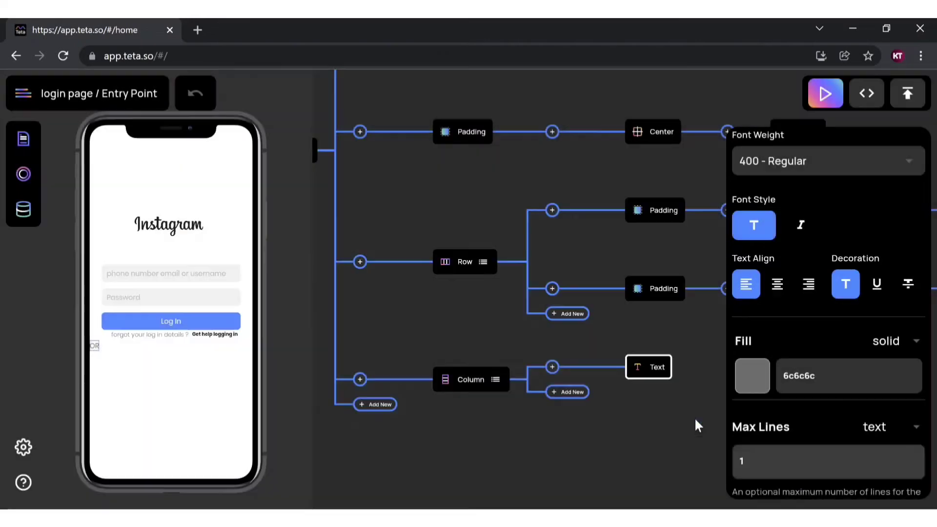
Wrap the "OR" Text in a Center widget
left_click(567, 391)
left_click(456, 247)
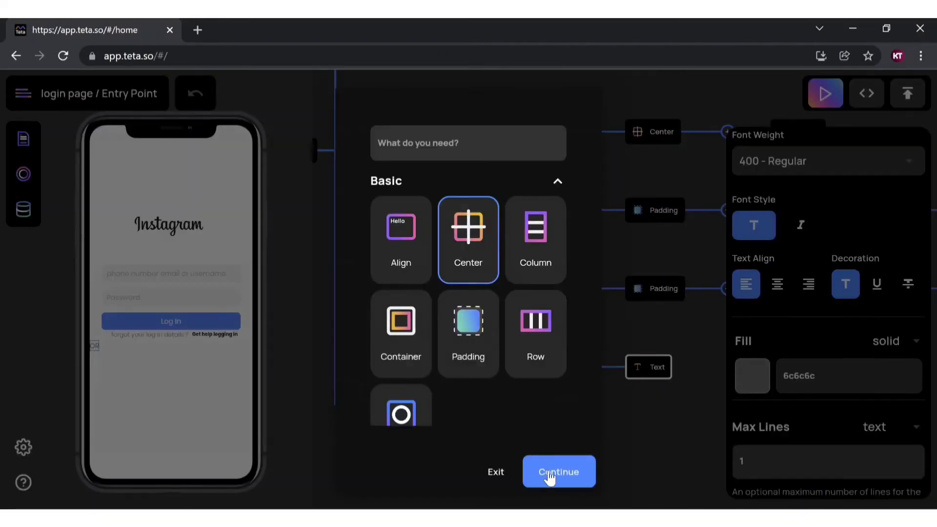
left_click(555, 476)
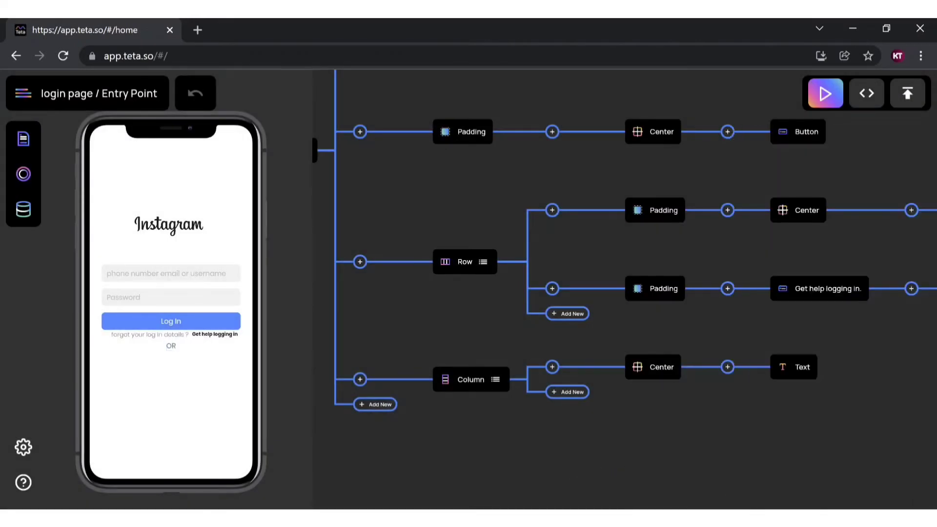
Compare with instaloginpage.png and set the "OR" Text's font weight to 700 - Bold
key("alt+Tab")
left_click(612, 480)
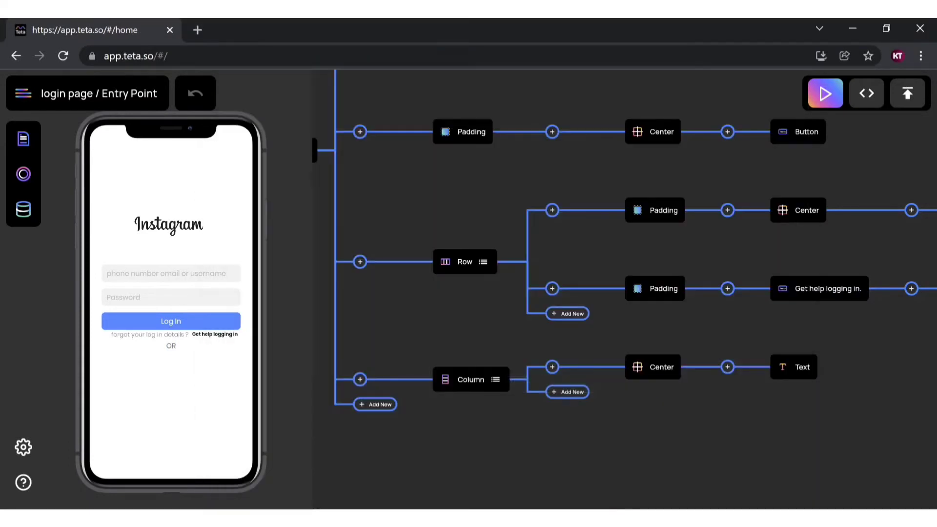
left_click(786, 366)
scroll(781, 379, "down", 3)
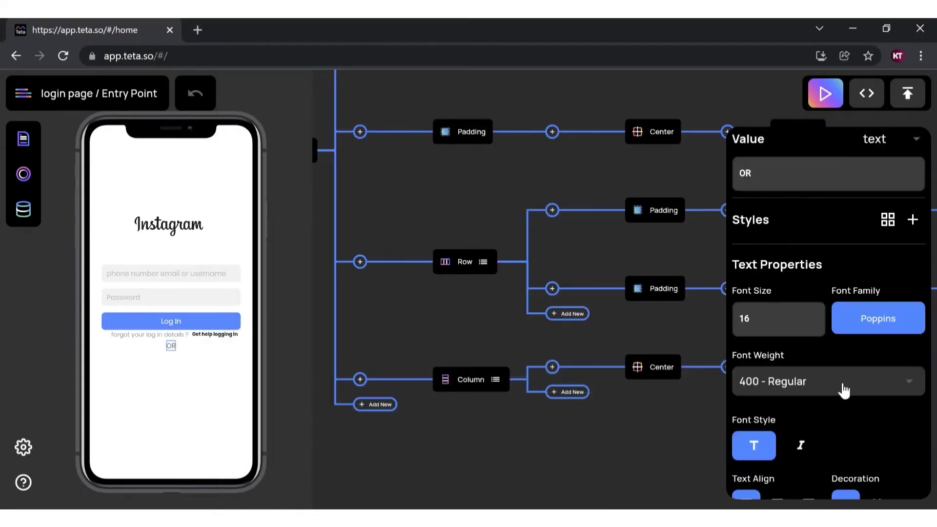
left_click(766, 384)
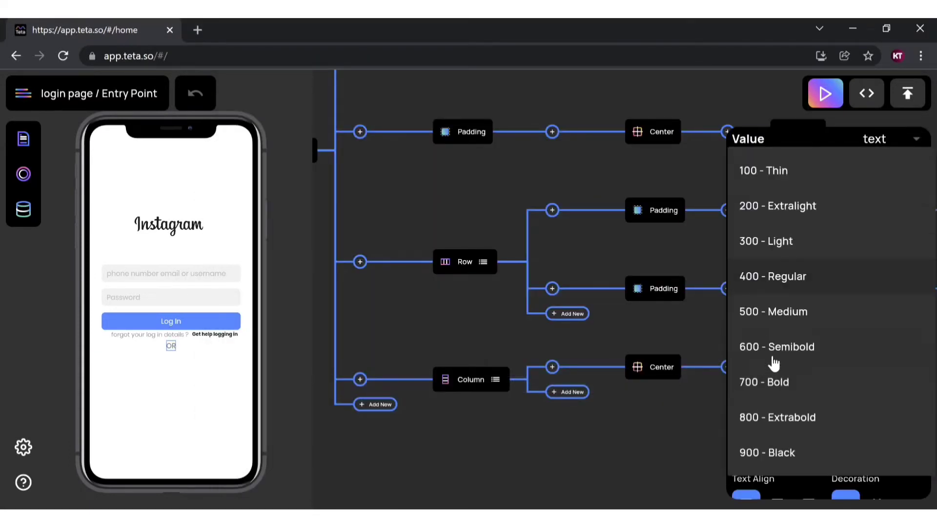
left_click(779, 383)
left_click(723, 405)
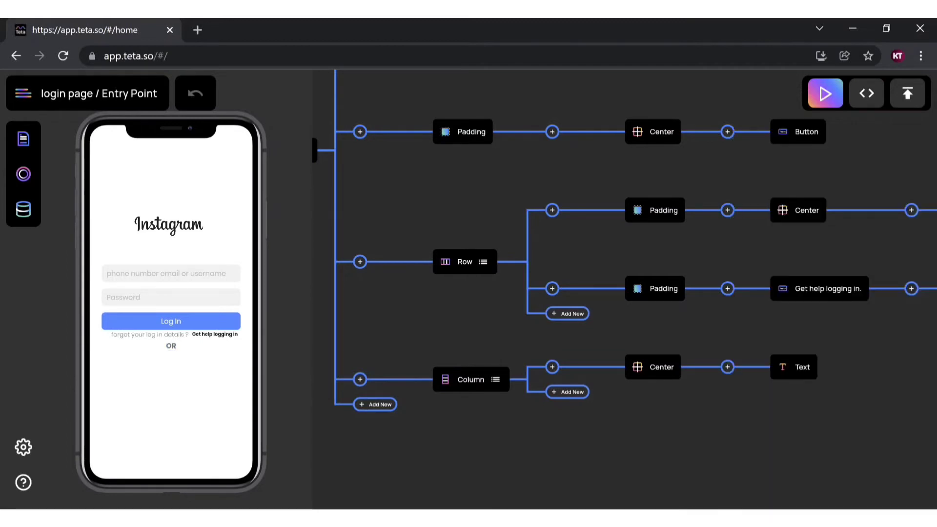
Try 500 - Medium on the "OR" Text and settle on the font weight 600 - Semibold
left_click(800, 366)
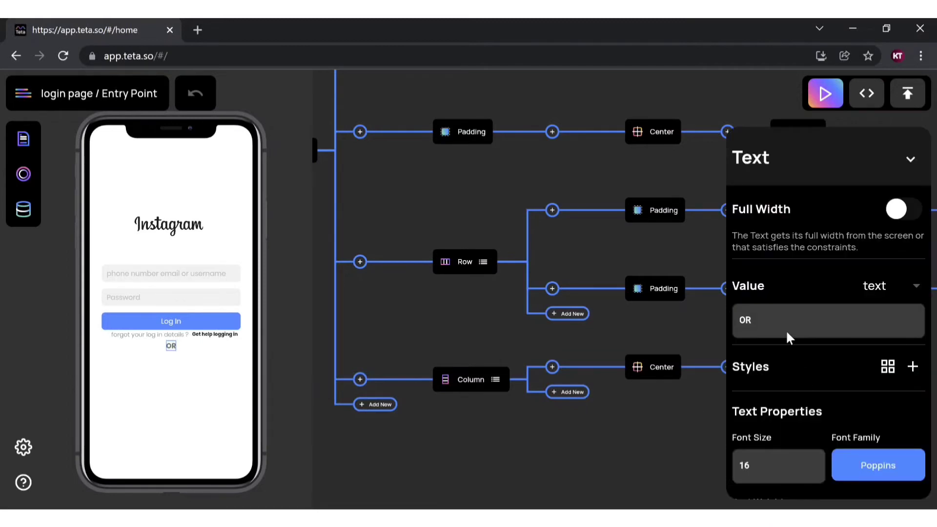
scroll(788, 460, "down", 2)
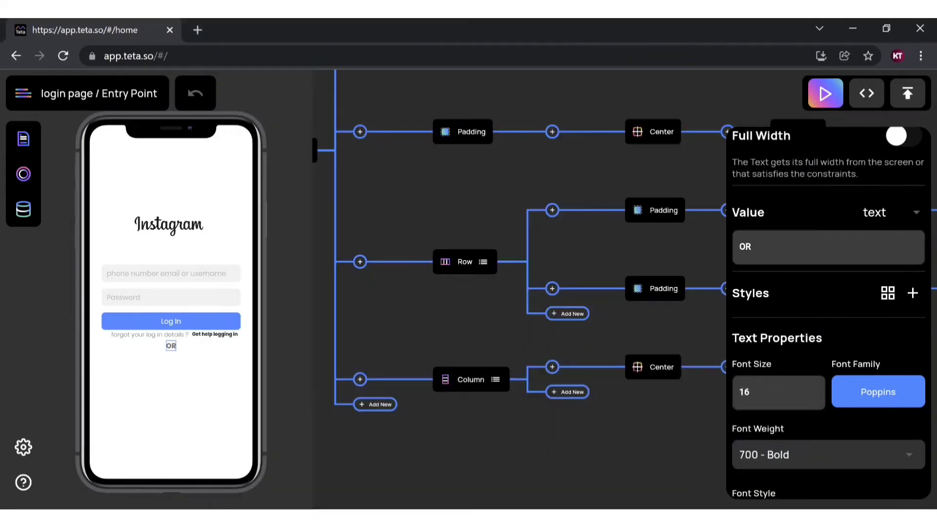
scroll(738, 361, "down", 2)
left_click(738, 391)
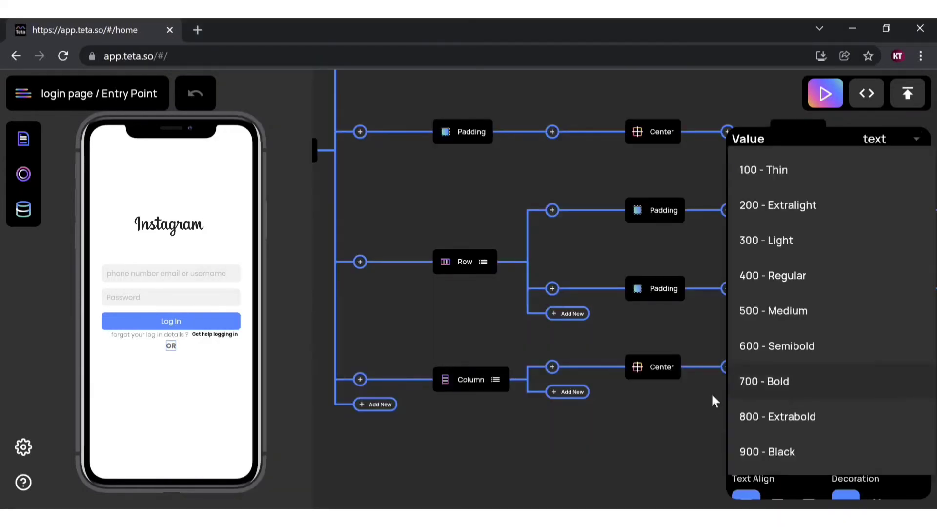
left_click(772, 315)
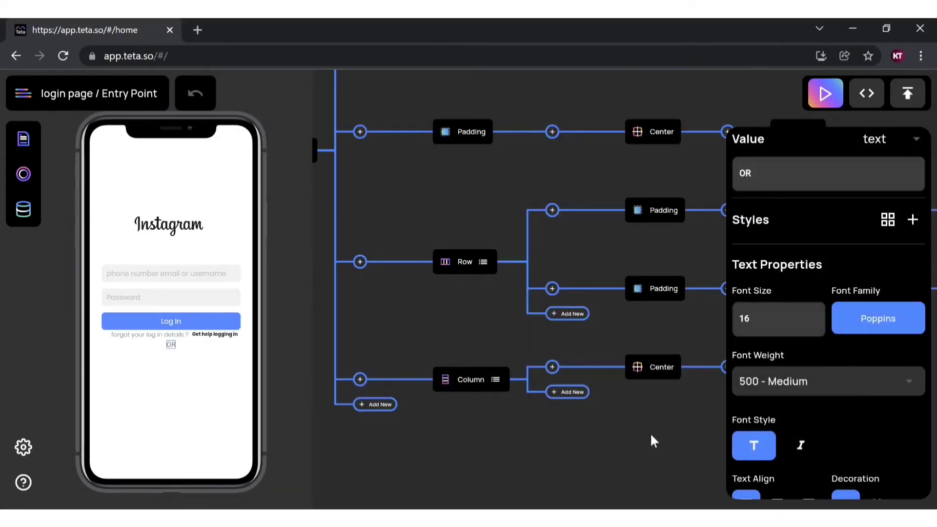
left_click(790, 388)
left_click(758, 348)
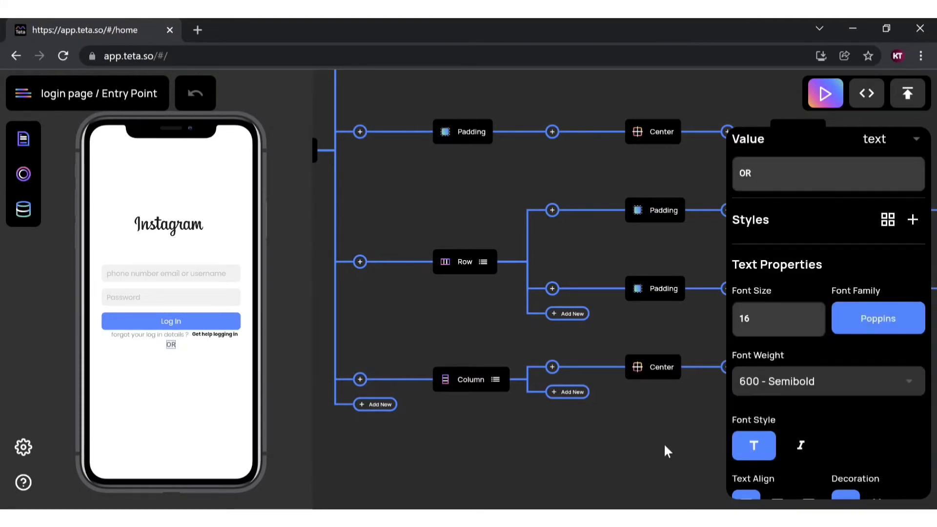
left_click(647, 446)
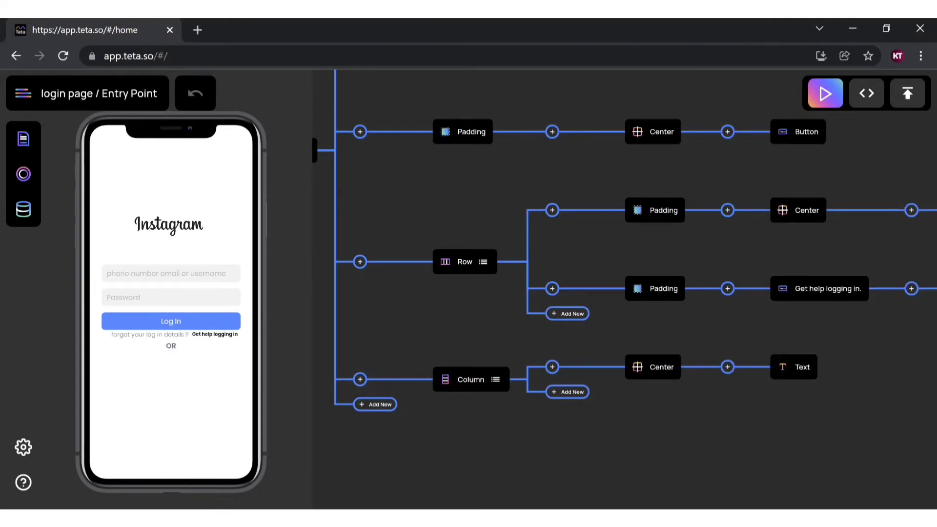
Add a Text button widget from the Input group as a new child of the Column below the "OR" Text's Center
key("alt+Tab")
key("alt+Tab")
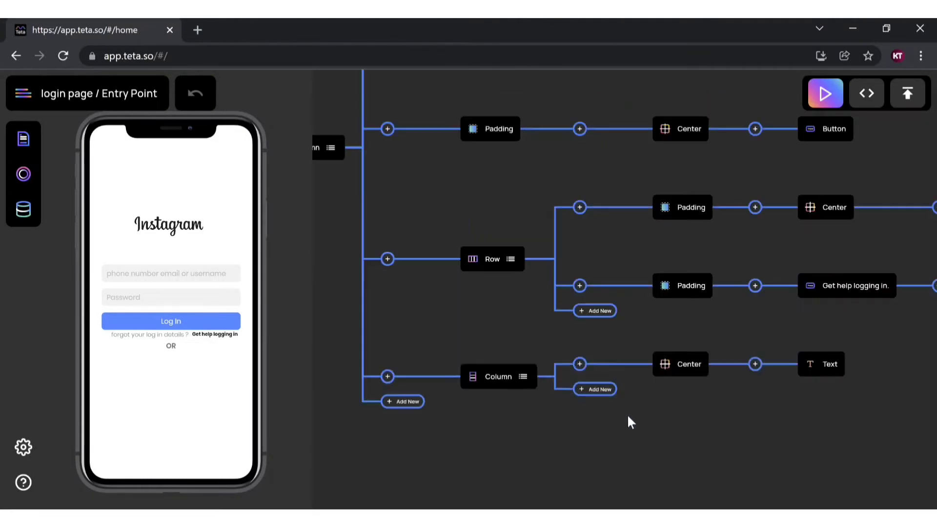
left_click(591, 390)
scroll(499, 396, "down", 2)
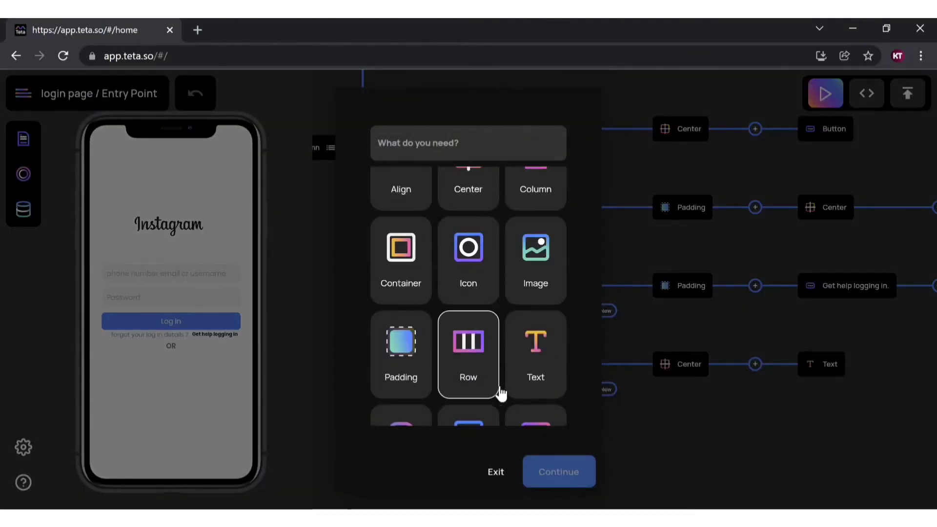
scroll(521, 381, "up", 1)
scroll(523, 383, "down", 5)
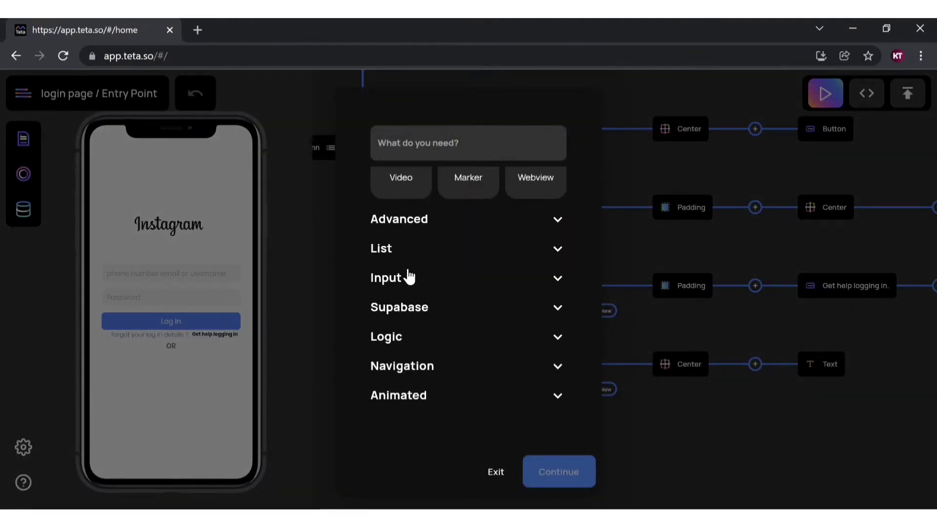
left_click(410, 279)
scroll(430, 295, "down", 1)
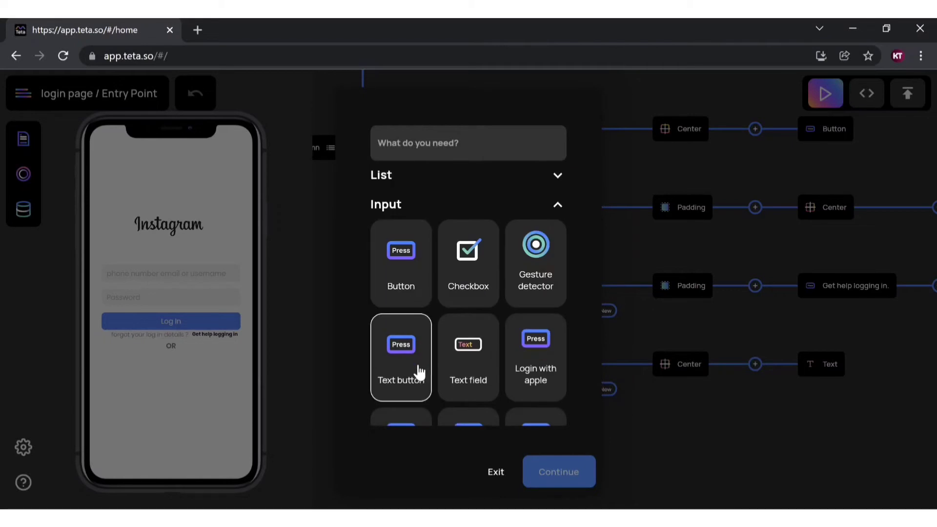
left_click(418, 373)
left_click(569, 477)
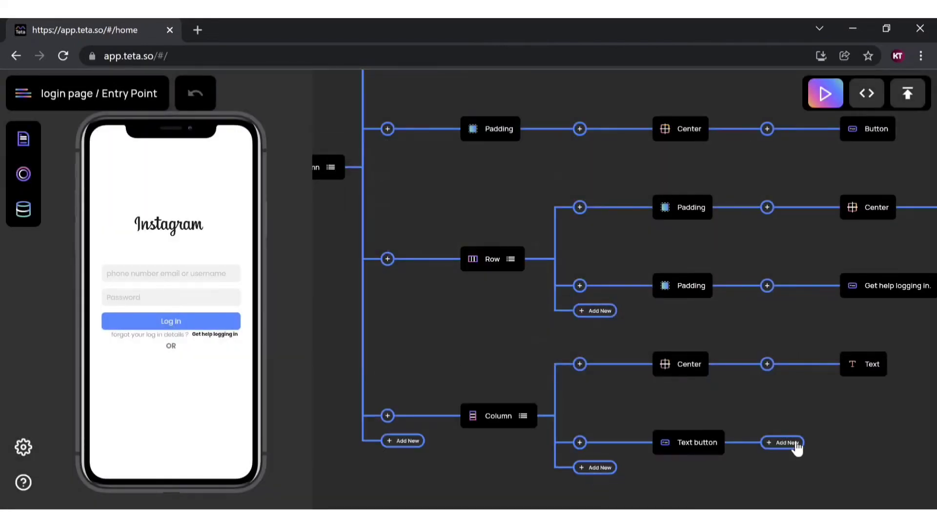
Add a Text widget inside the Column's new Text button
left_click(786, 443)
scroll(517, 351, "down", 2)
left_click(523, 332)
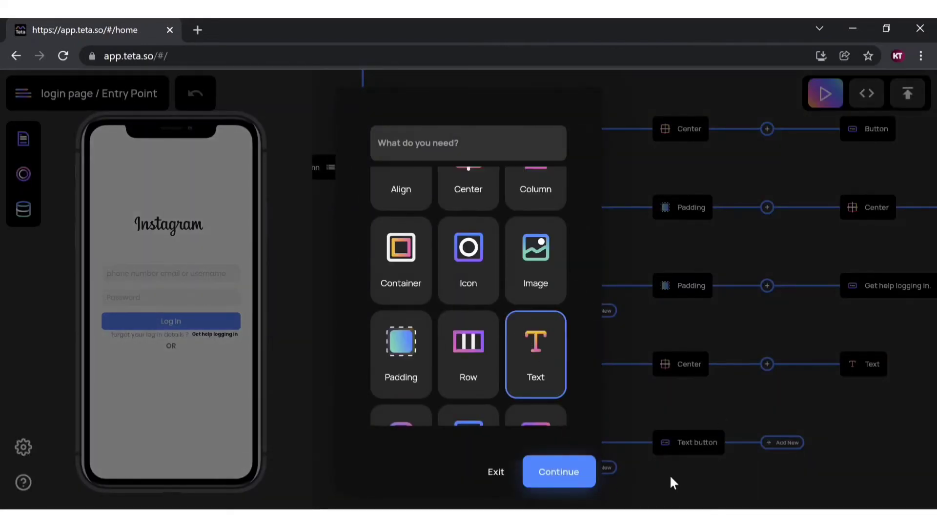
left_click(725, 473)
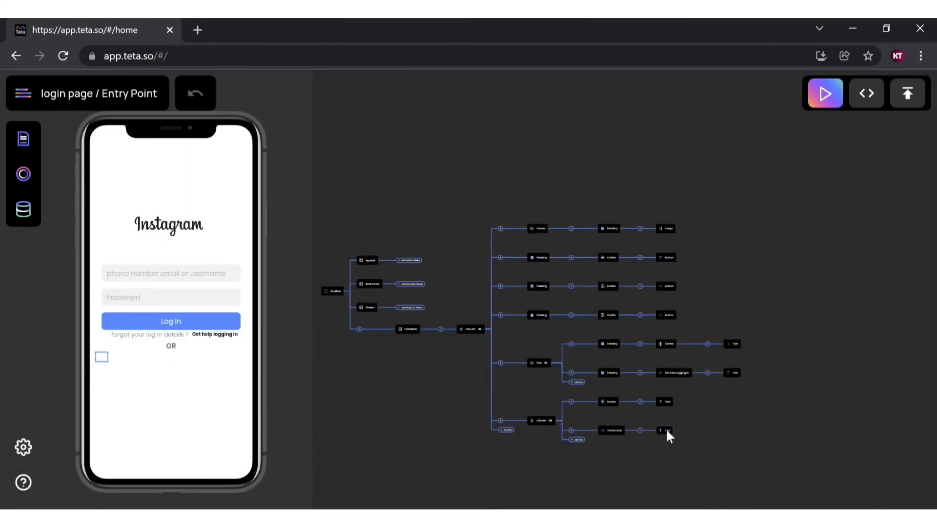
Check the wording in instaloginpage.png and set the Text button's Text value to "Log in with facebbok"
left_click(664, 432)
left_click(796, 320)
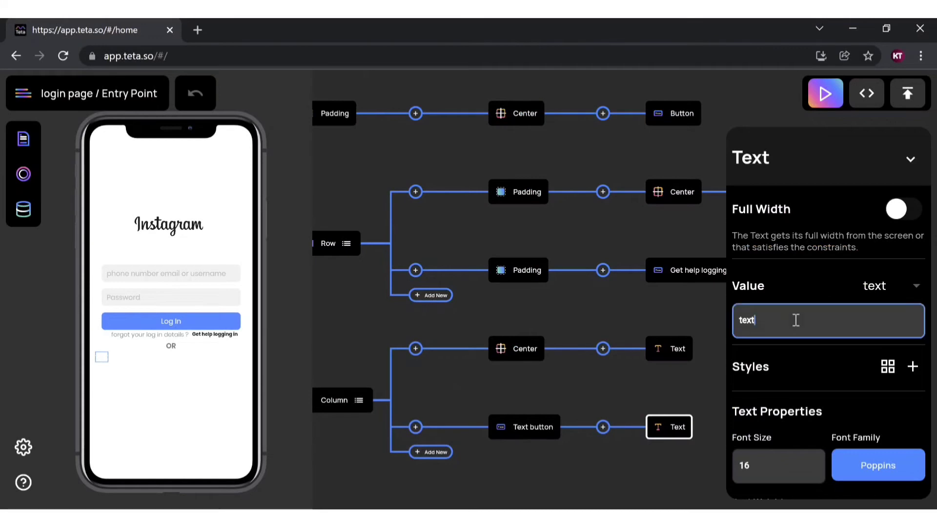
key("BackSpace")
key("BackSpace")
key("BackSpace")
key("BackSpace")
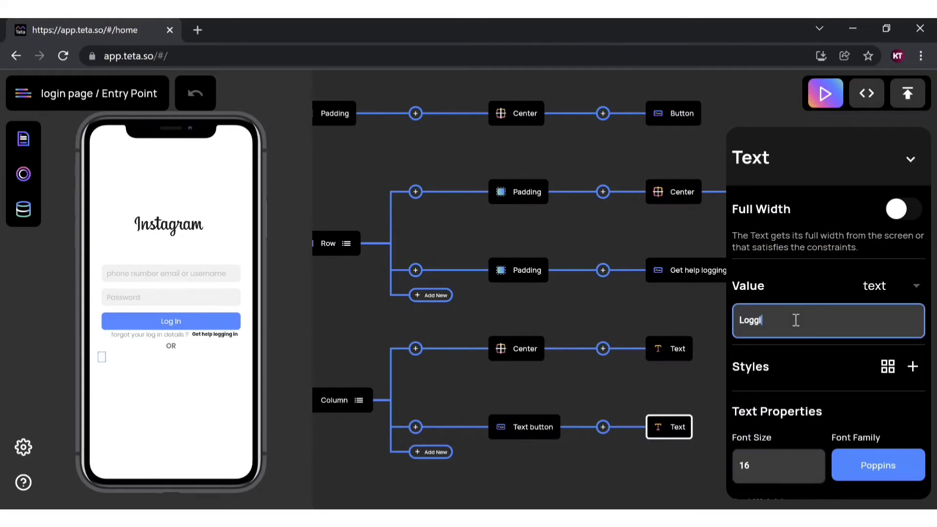
key("alt+Tab")
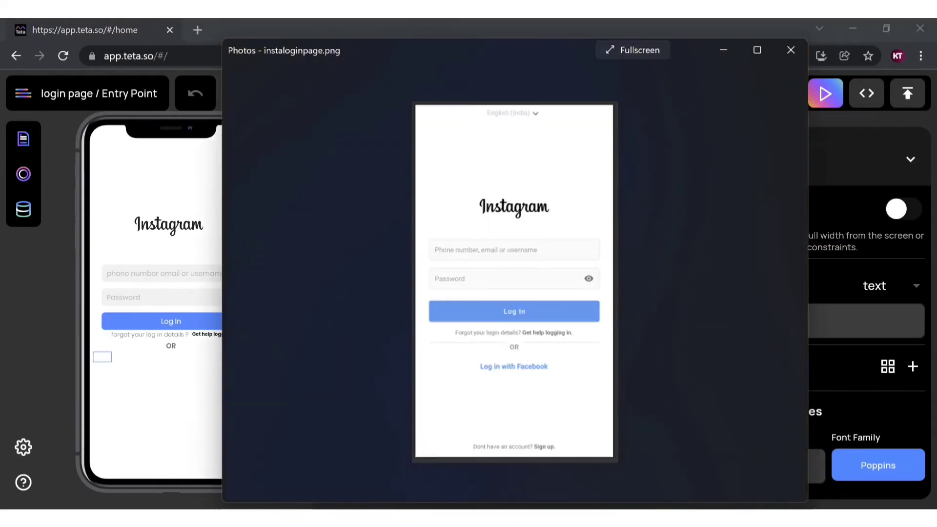
left_click(596, 449)
left_click(799, 320)
key("BackSpace")
key("BackSpace")
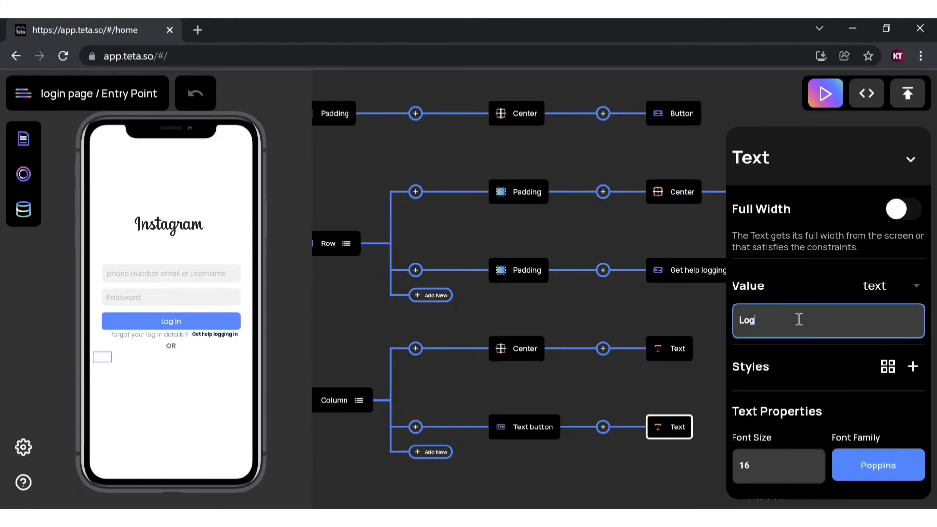
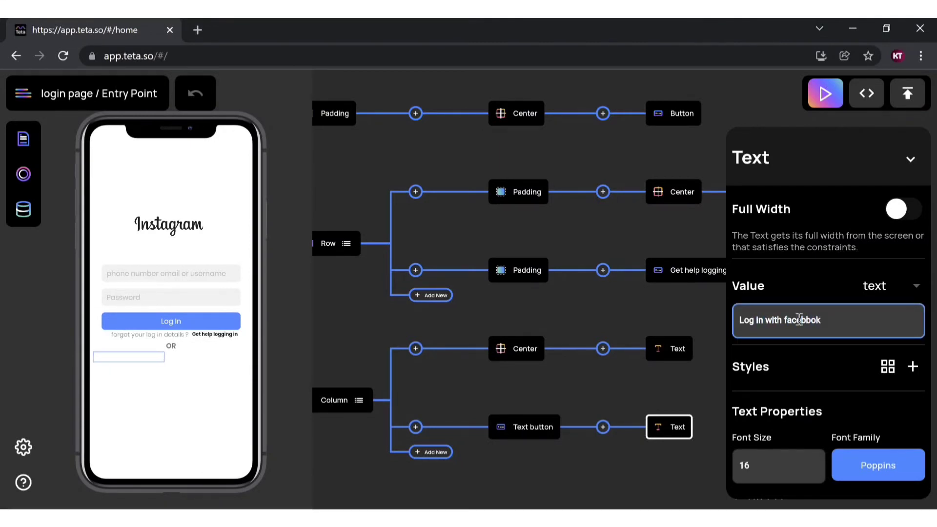
Set the solid fill of the "Log in with facebbok" Text to blue 004ac9
scroll(765, 408, "down", 9)
left_click(747, 312)
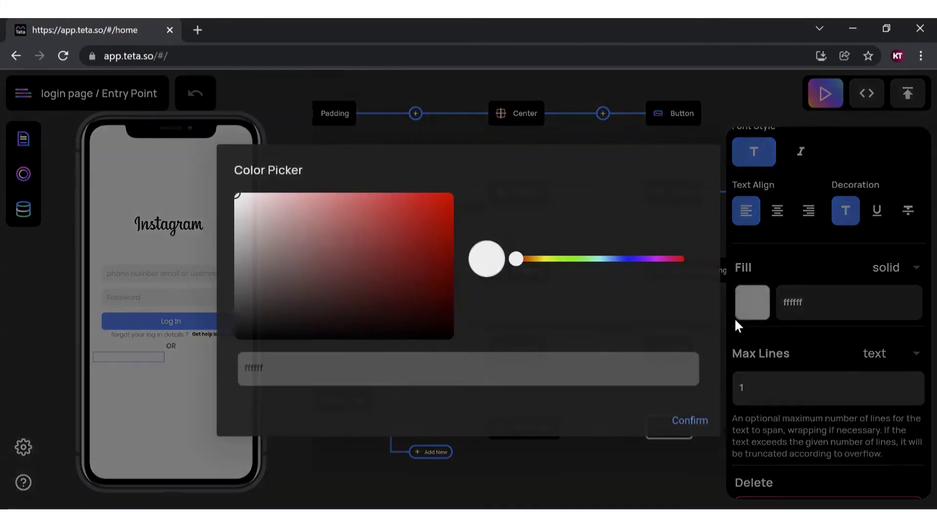
left_click_drag(521, 258, 645, 264)
left_click(451, 215)
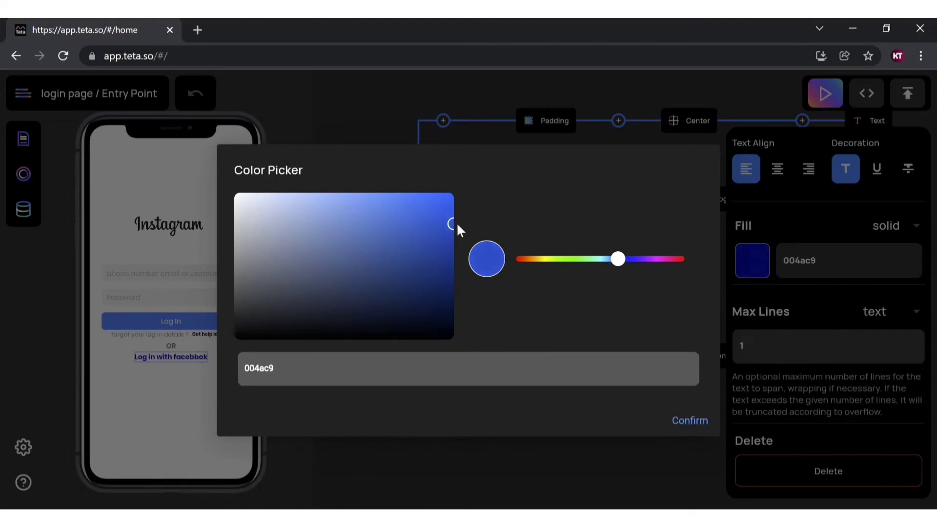
left_click(701, 422)
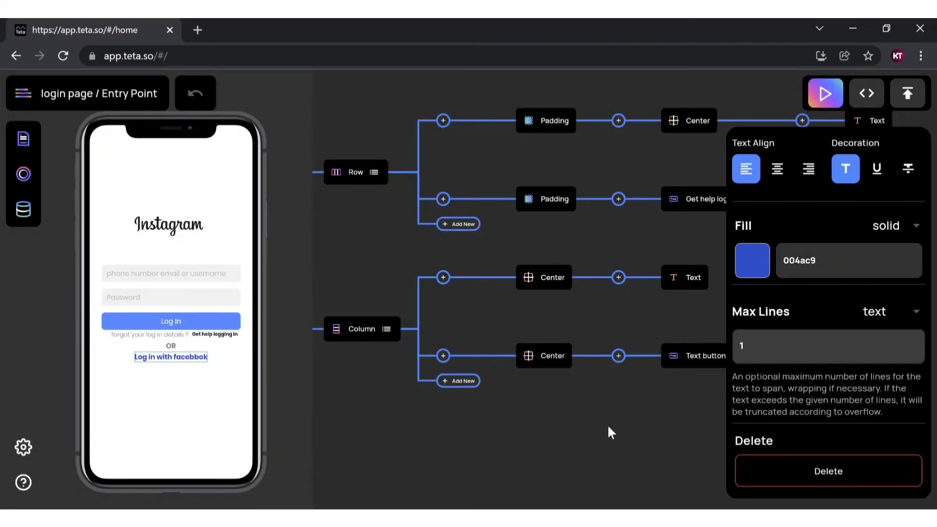
Wrap the Text button's Center in a Padding widget, unlink its sides and set the top padding to 15
left_click(593, 518)
left_click(592, 518)
left_click(443, 357)
left_click(478, 369)
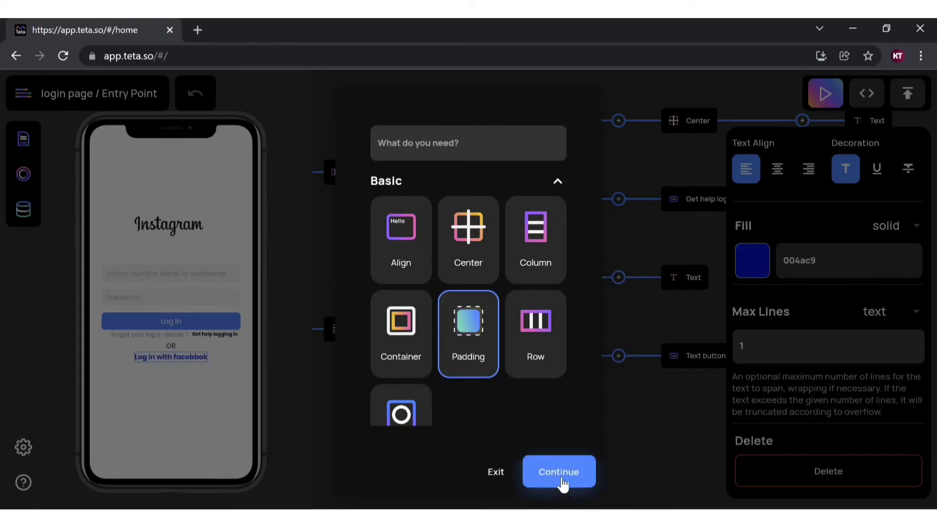
left_click(562, 483)
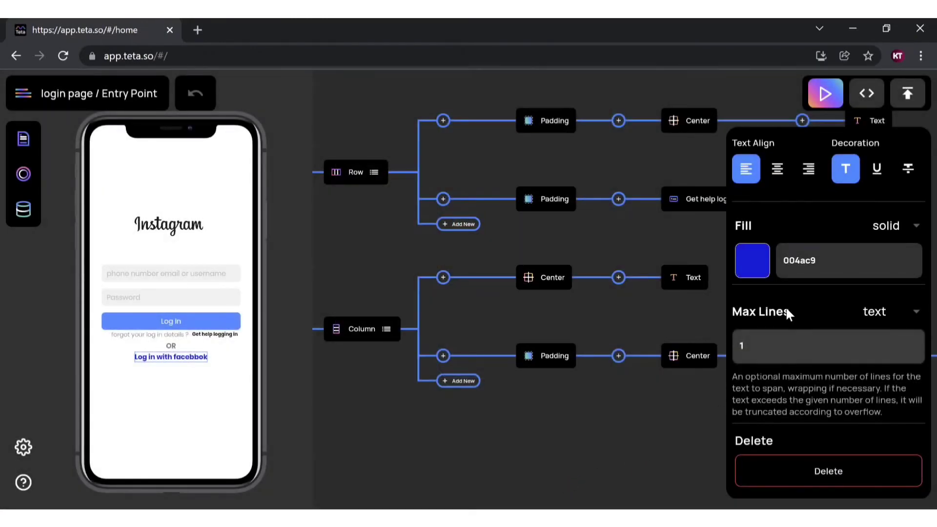
left_click(546, 357)
left_click(912, 207)
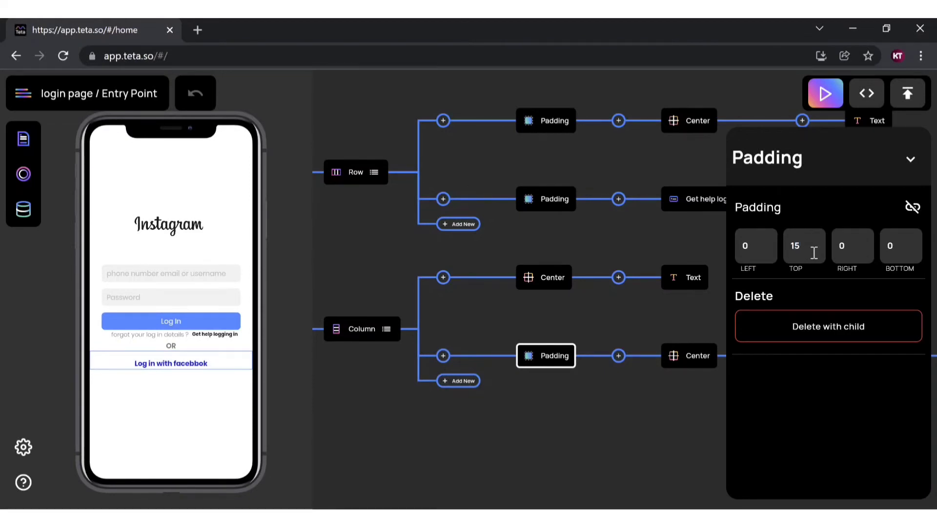
left_click(625, 413)
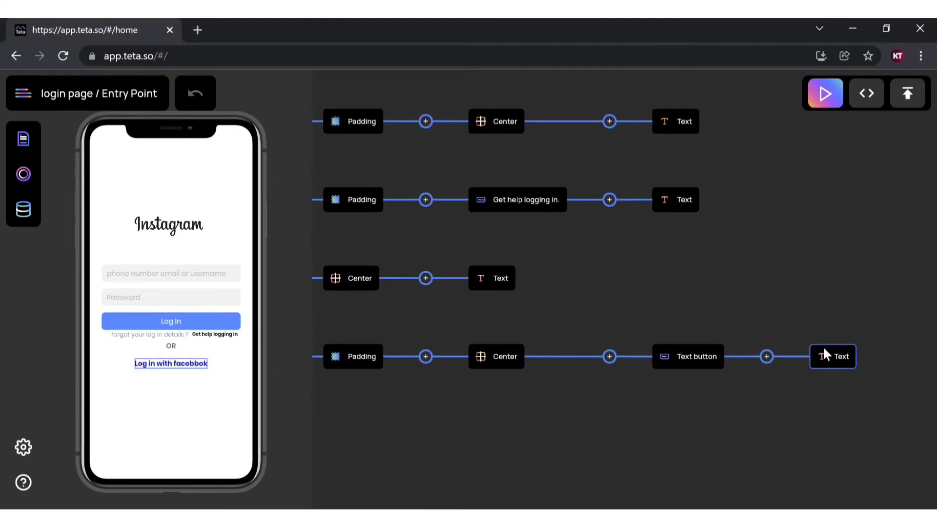
Set the solid fill of the "Log in with facebbok" Text to 0041d4 and compare it with instaloginpage.png
left_click(824, 353)
scroll(791, 439, "down", 5)
scroll(768, 389, "down", 5)
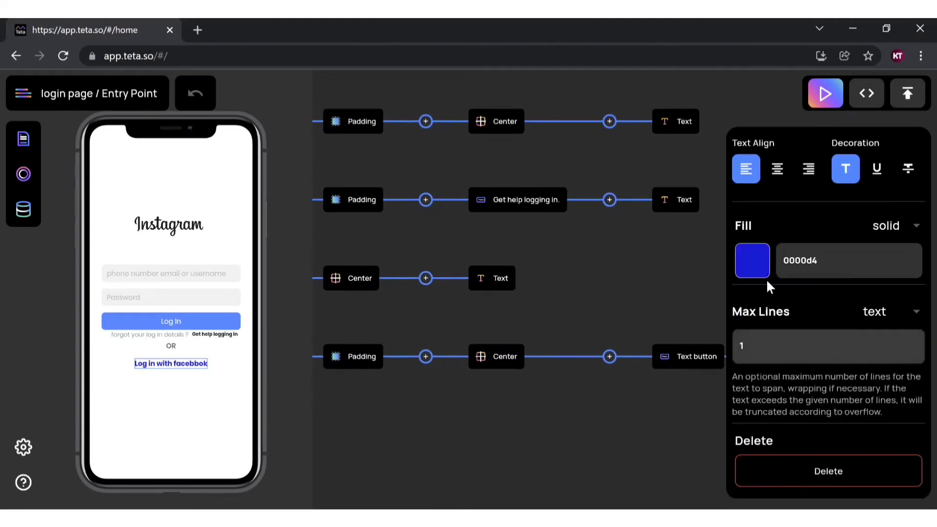
left_click(759, 268)
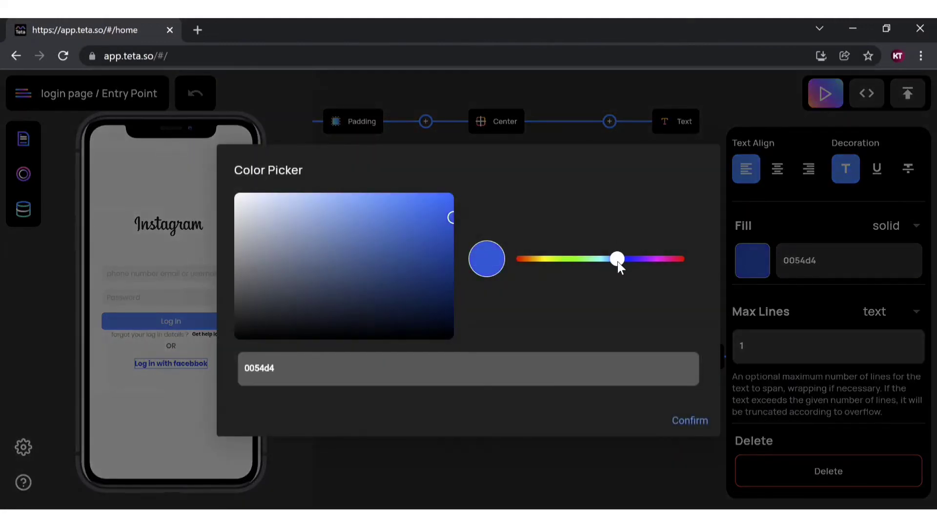
left_click_drag(619, 264, 621, 265)
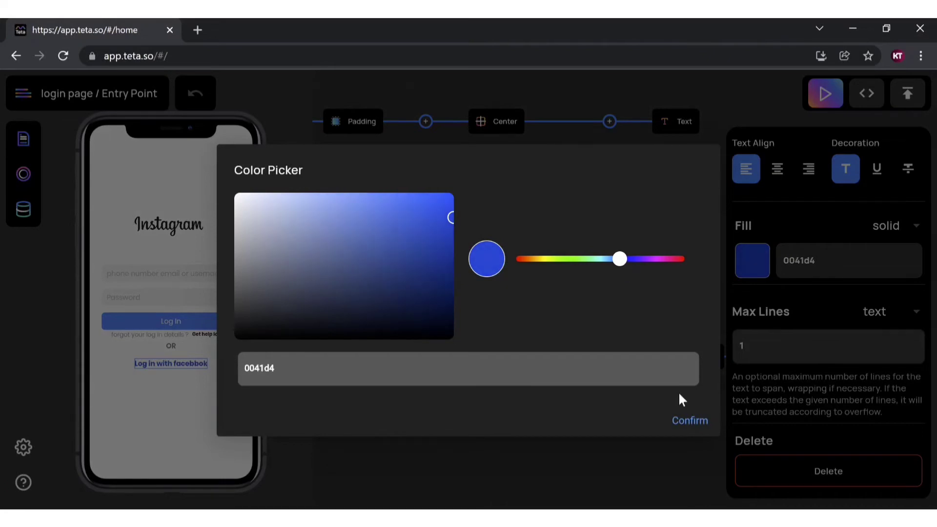
left_click(687, 423)
left_click(628, 518)
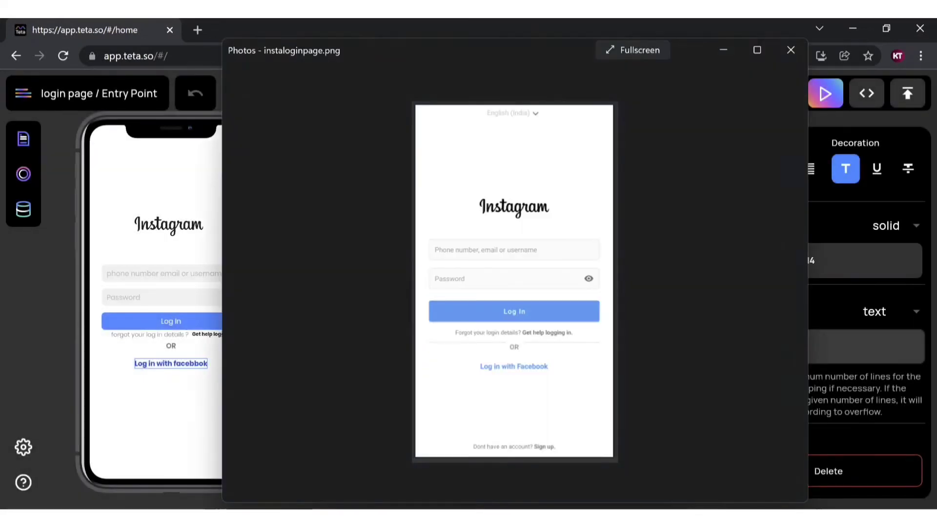
left_click(596, 519)
Review instaloginpage.png and add a nested Column below the Text button's Padding in the lower Column
scroll(510, 428, "down", 1)
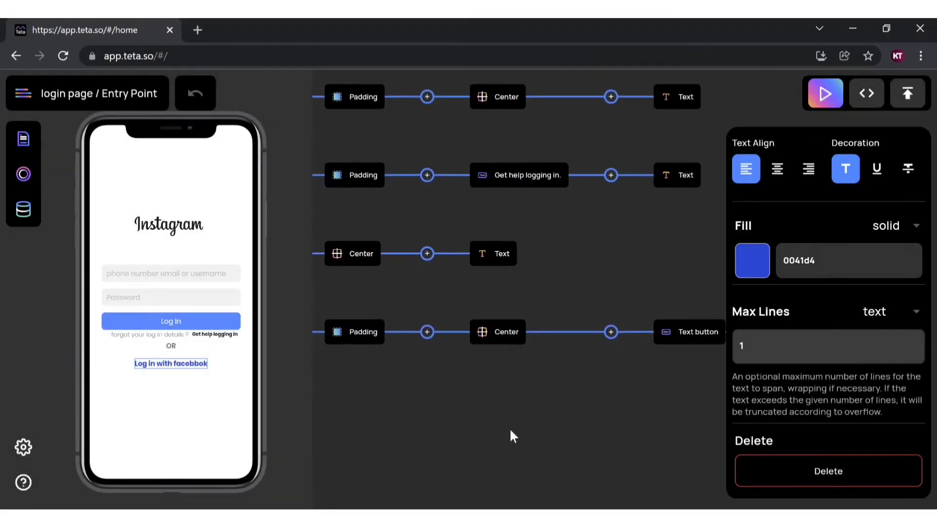
left_click(232, 411)
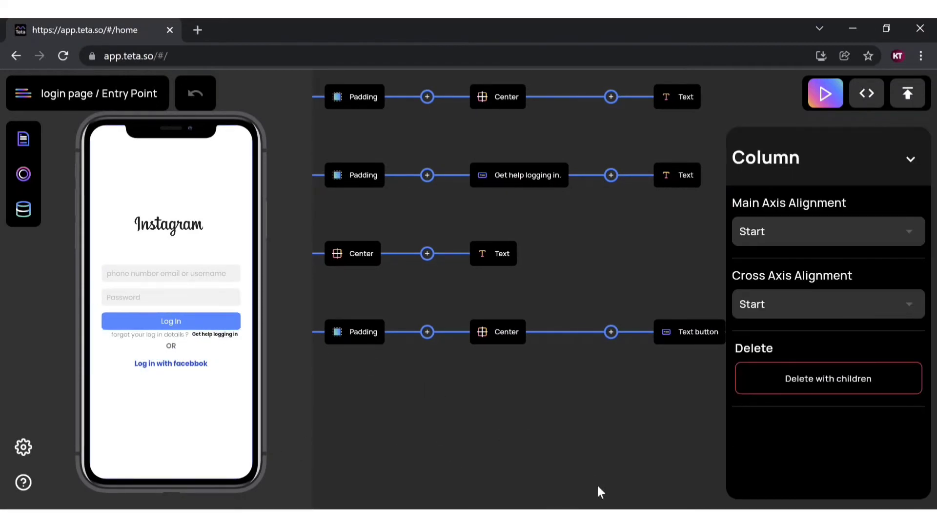
key("alt+Tab")
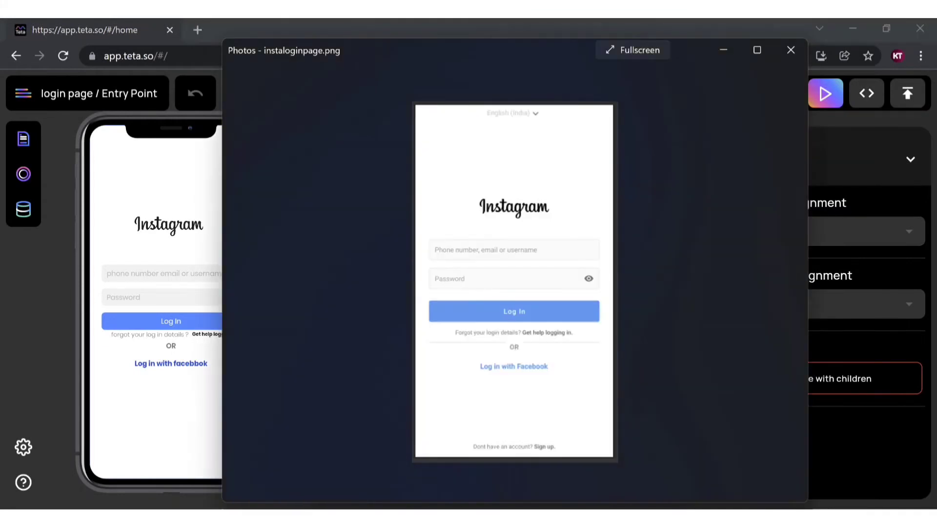
mouse_move(597, 517)
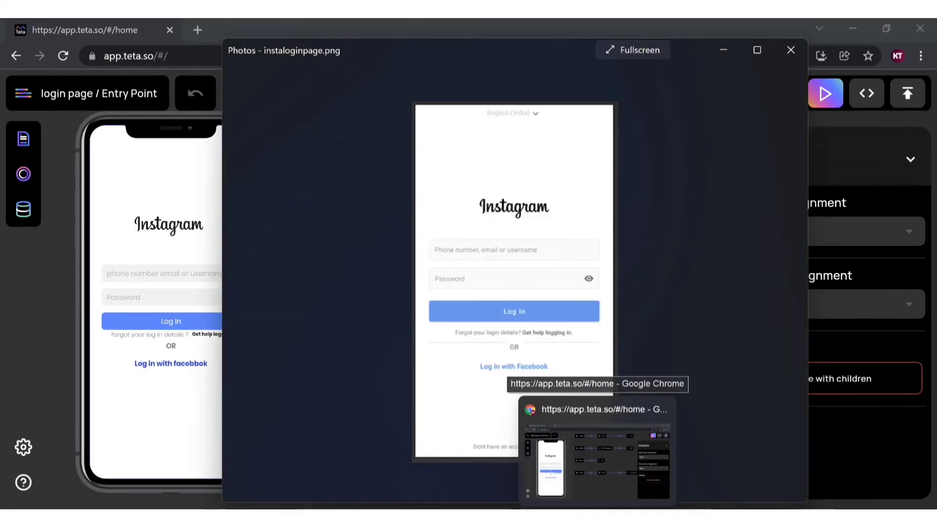
left_click(561, 439)
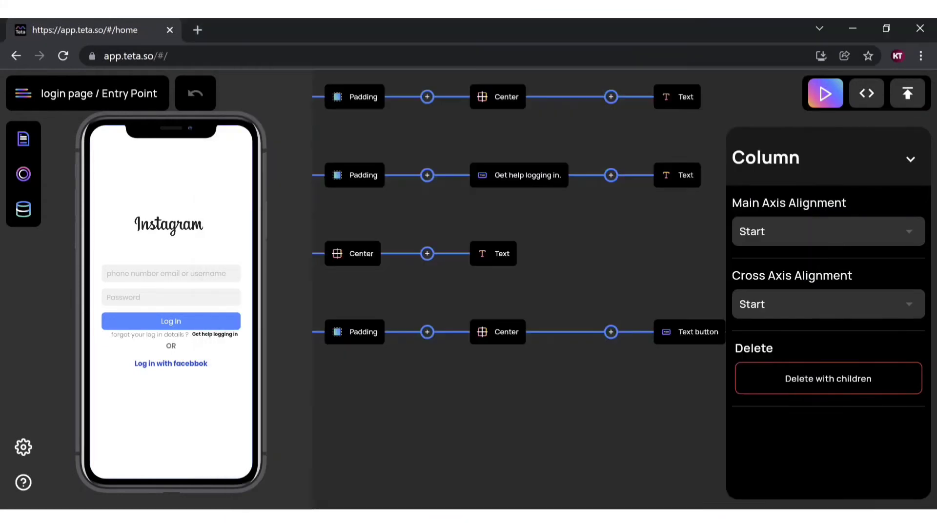
left_click(387, 309)
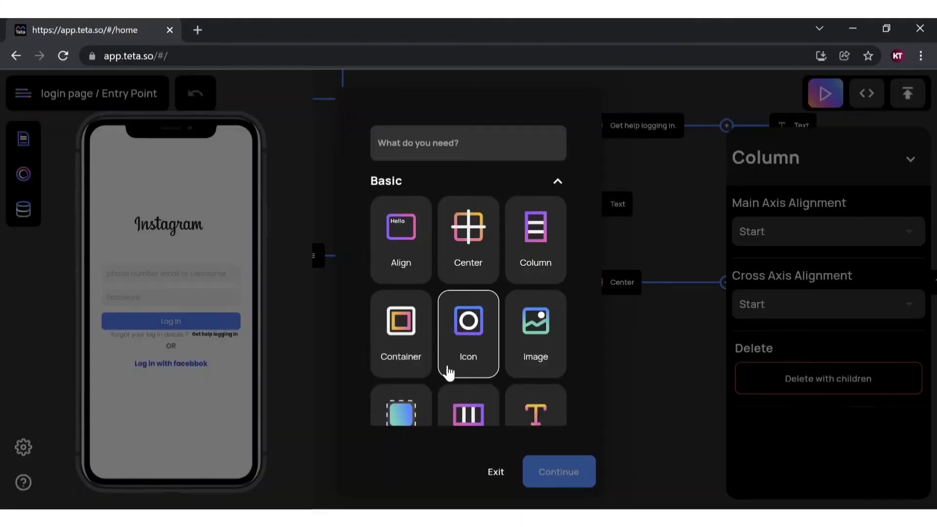
left_click(548, 266)
left_click(562, 475)
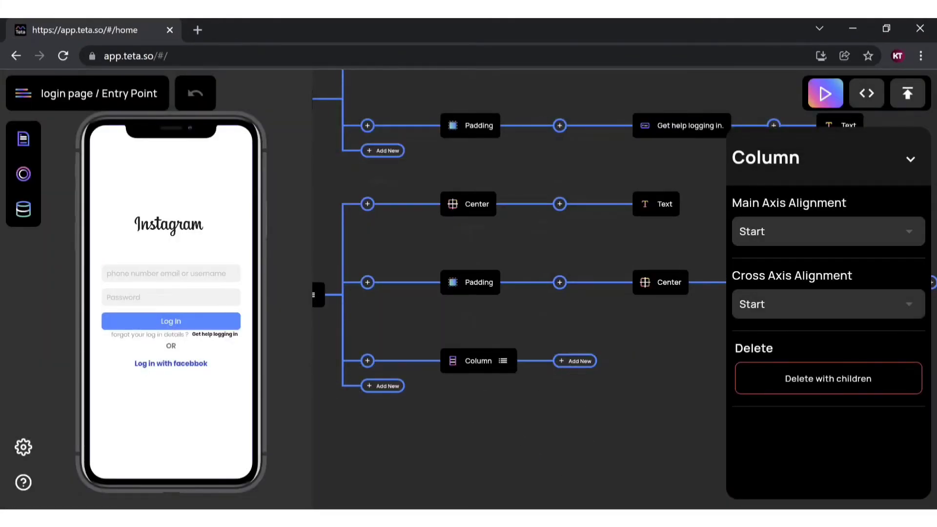
Try a Text widget as the child of the new nested Column
left_click(572, 363)
left_click(535, 410)
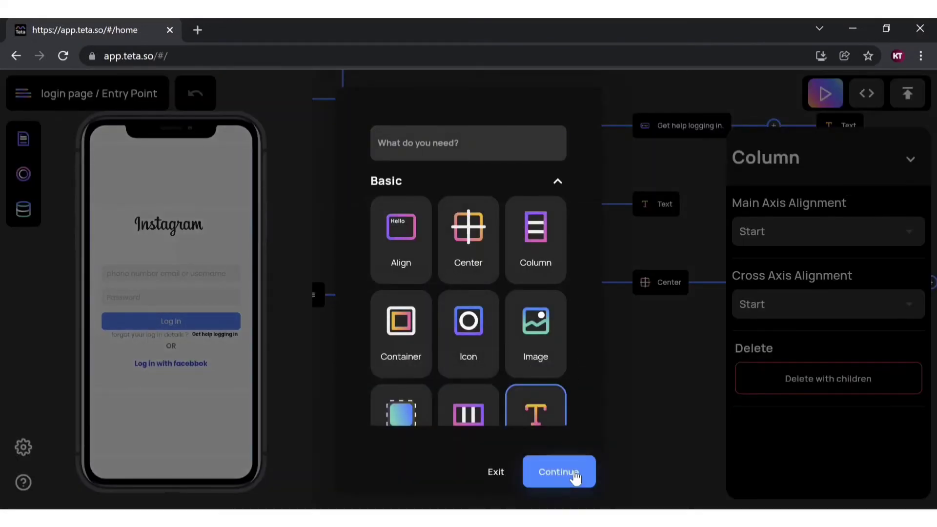
left_click(547, 479)
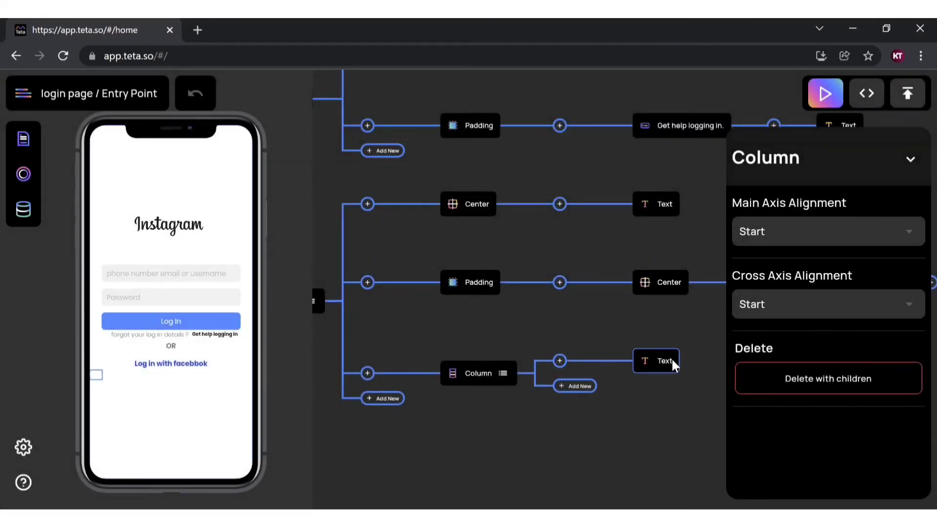
left_click(671, 358)
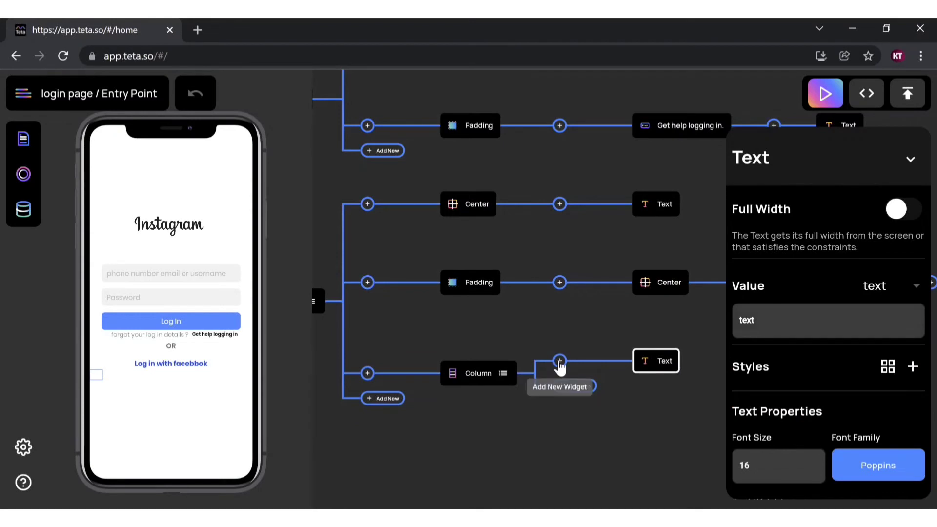
right_click(674, 360)
left_click(612, 442)
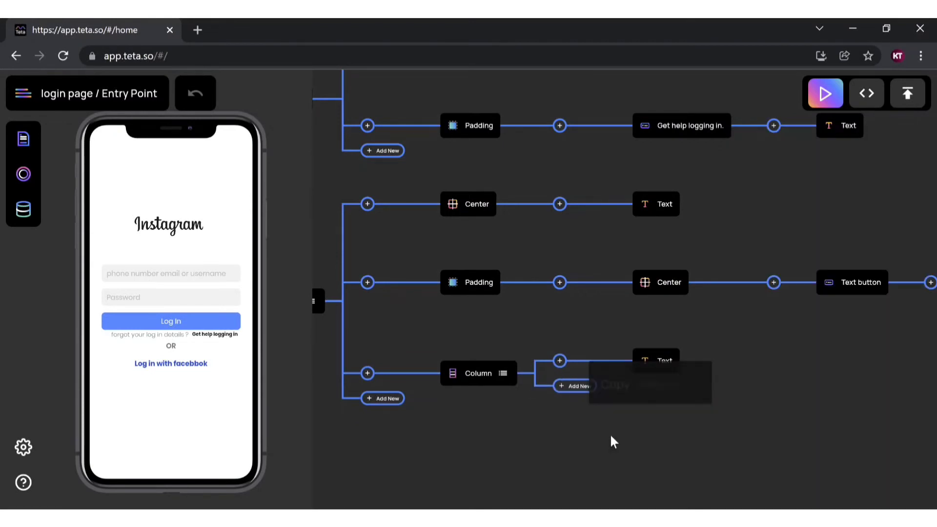
Add a Row widget as the child of the nested Column and delete the duplicate Row below it
left_click(531, 357)
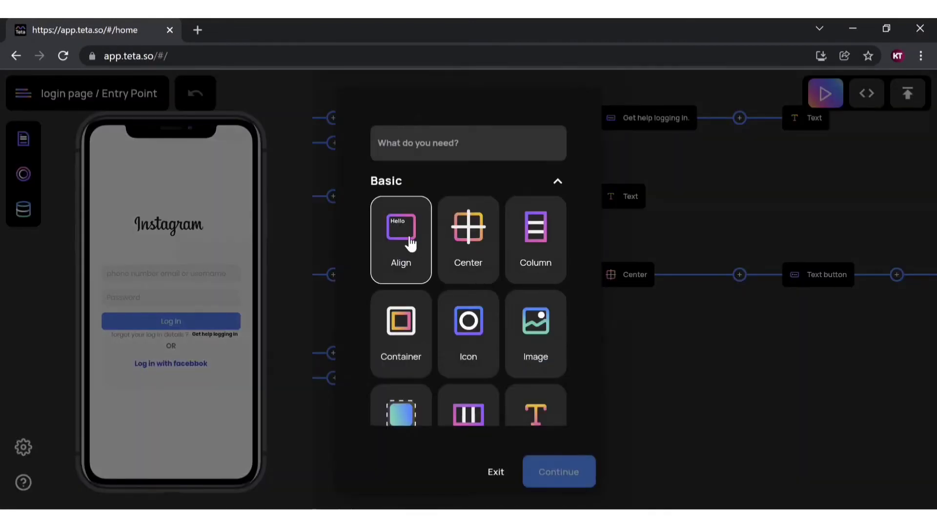
scroll(459, 351, "down", 2)
scroll(429, 341, "down", 2)
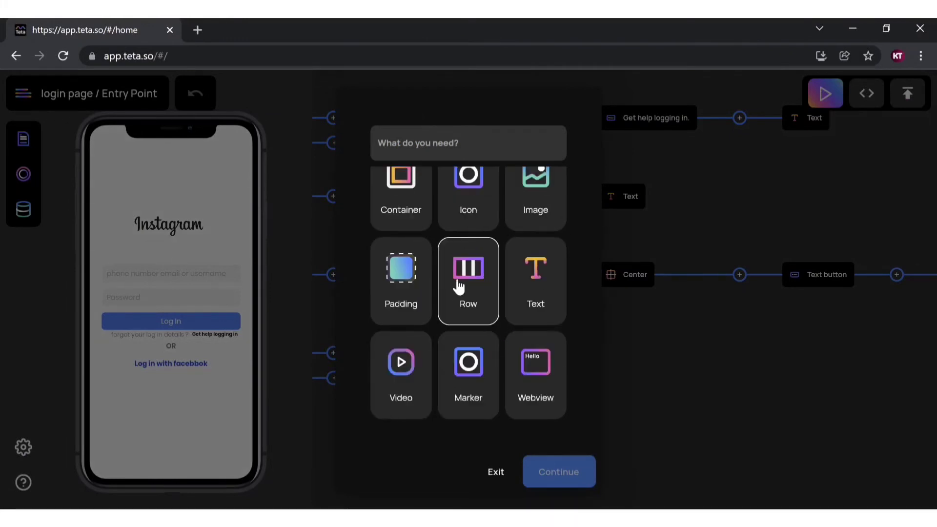
left_click(461, 317)
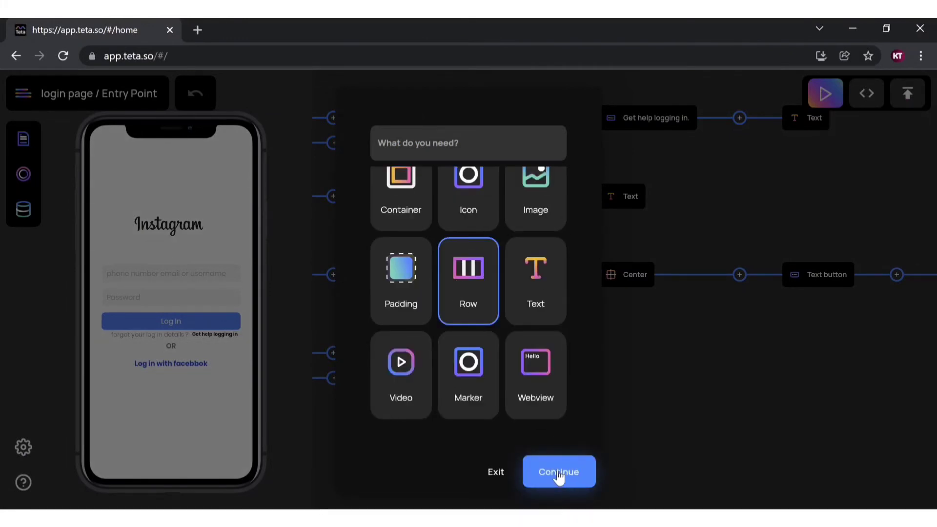
left_click(544, 477)
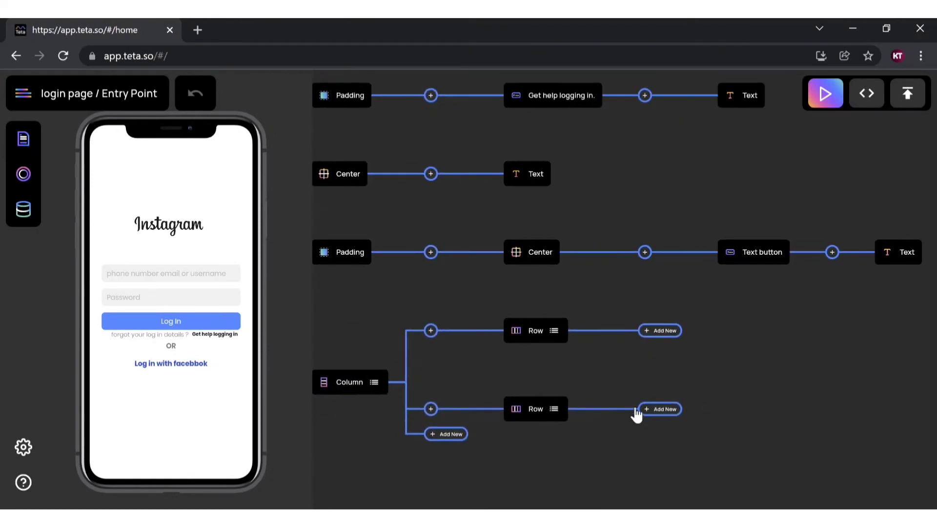
right_click(525, 410)
Add a Text widget as the first child of the nested Column's Row
left_click(660, 330)
scroll(534, 380, "down", 2)
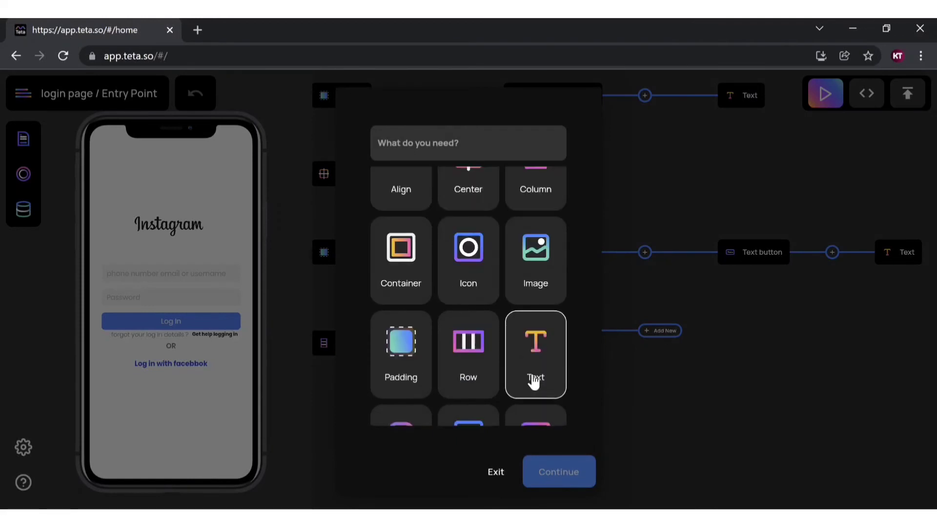
left_click(535, 382)
left_click(555, 475)
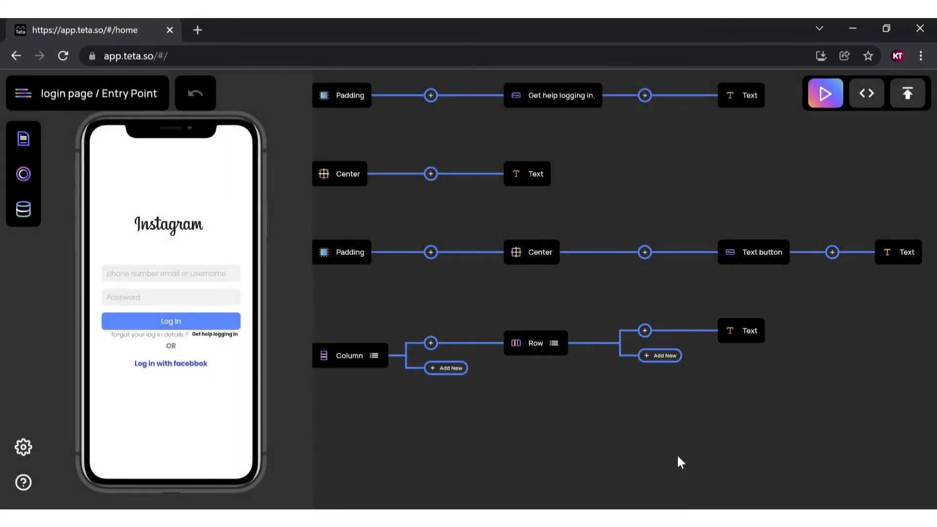
Set the new Text widget's value to "Don't have an account?", matching the wording in instaloginpage.png
key("alt+Tab")
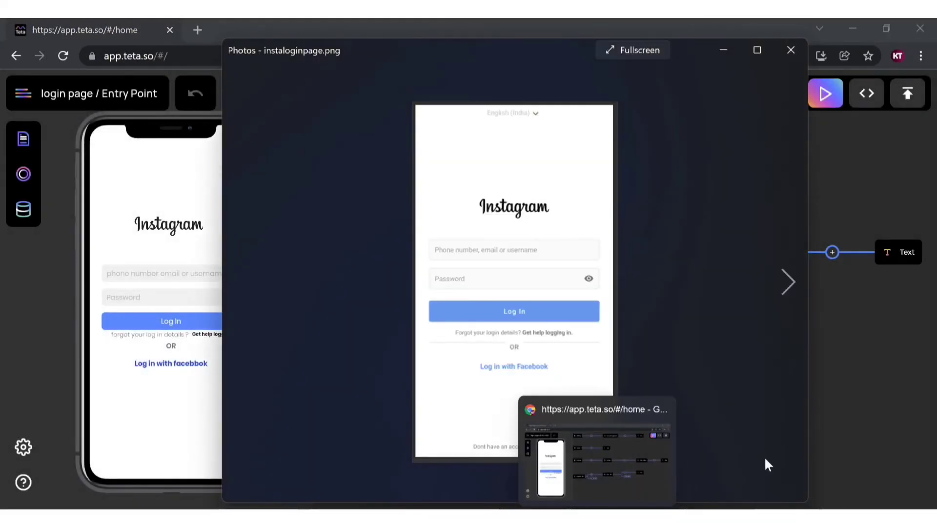
key("alt+Tab")
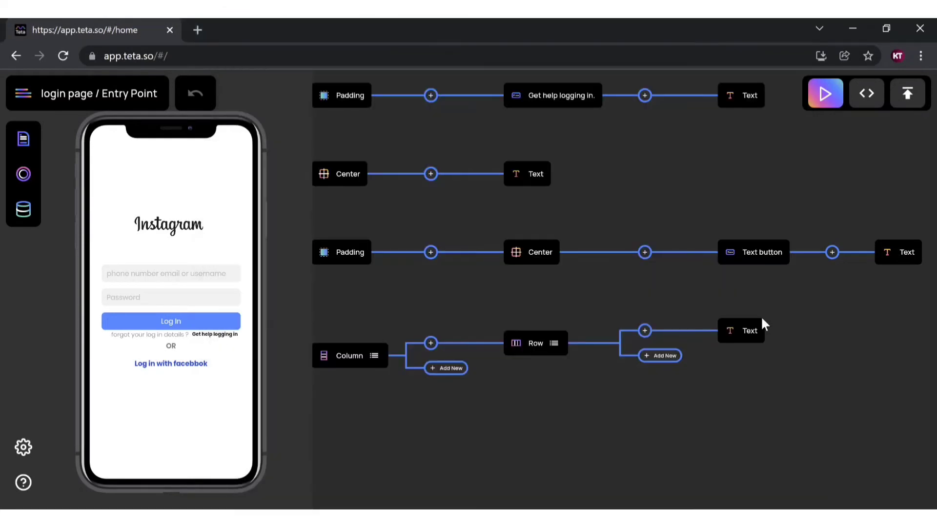
left_click(755, 328)
left_click(799, 326)
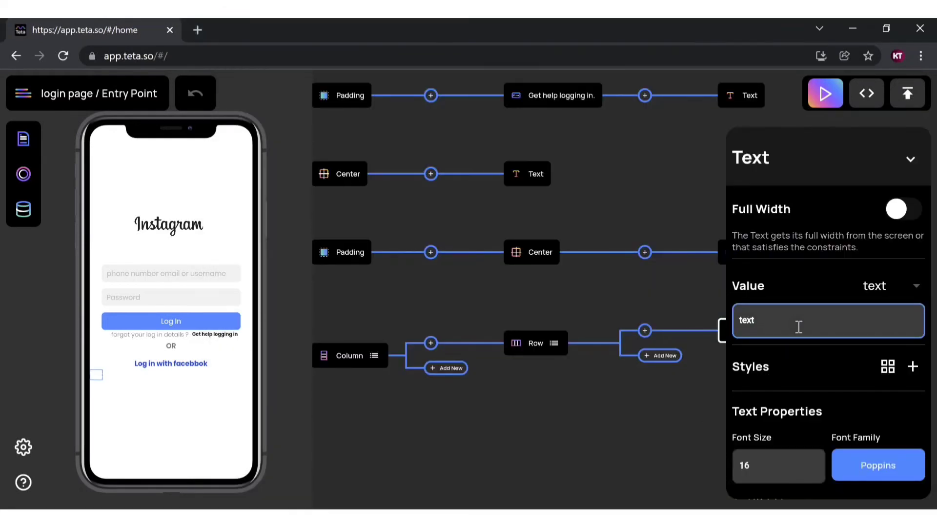
type("Don't have an accoun")
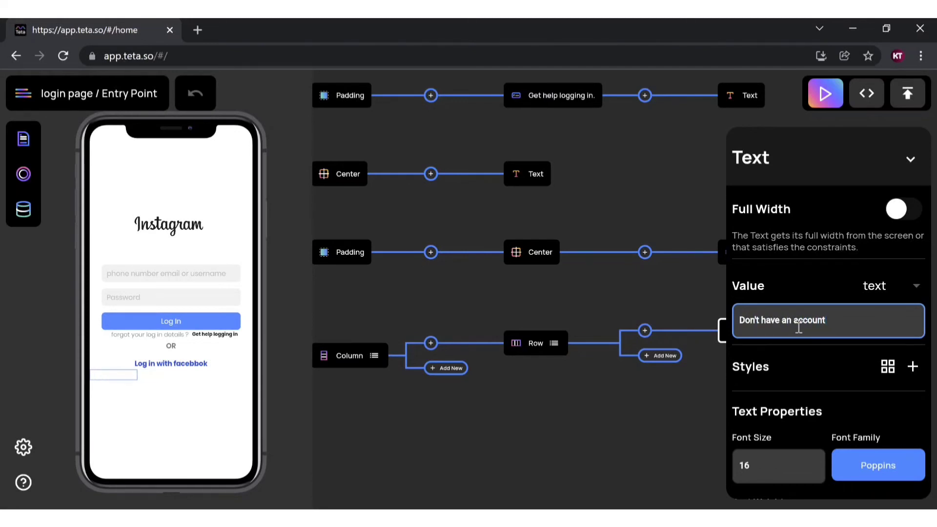
key("alt+Tab")
key("alt+Tab")
Set the solid fill of the "Don't have an account?" Text to grey 7f7f7f
scroll(768, 402, "down", 10)
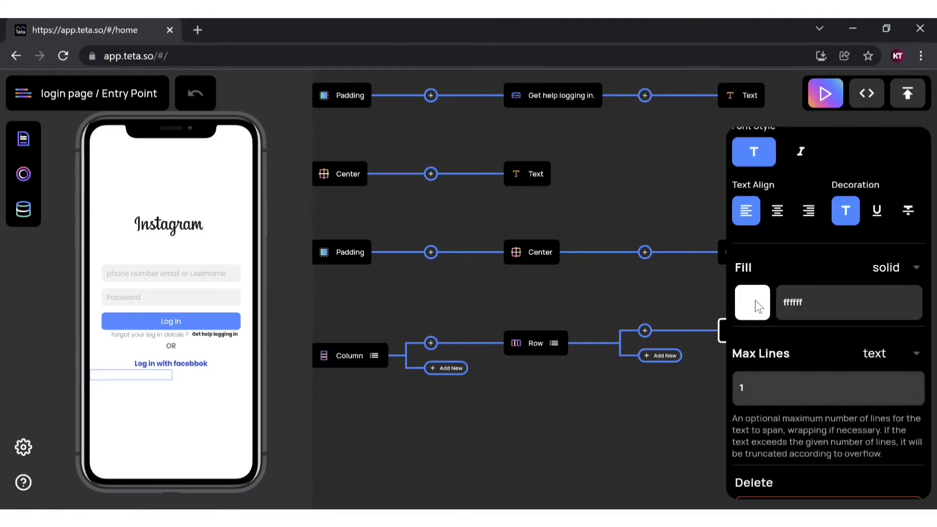
left_click(754, 300)
left_click_drag(236, 233, 227, 253)
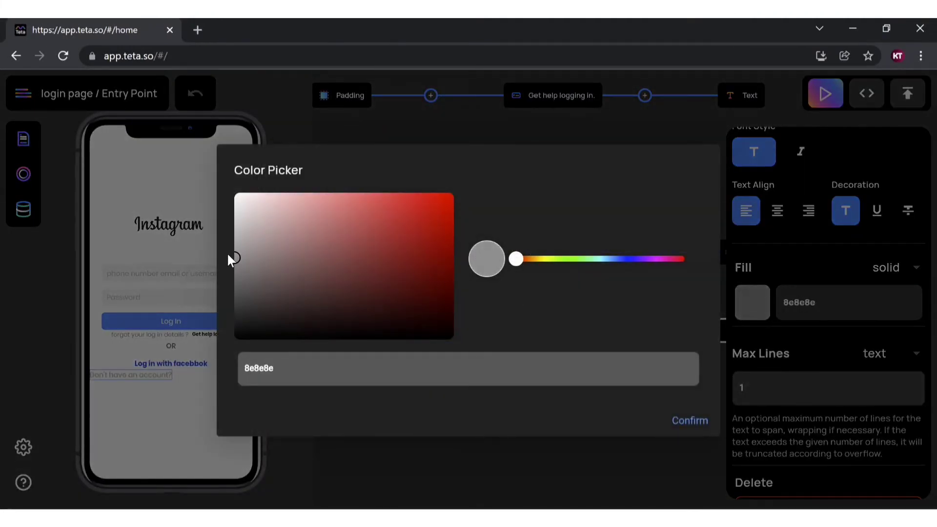
left_click(692, 422)
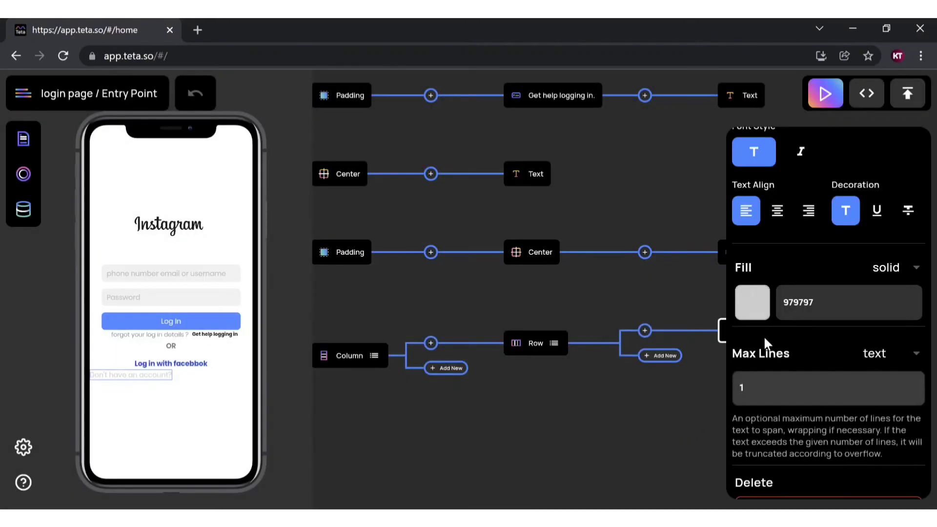
left_click(754, 305)
left_click_drag(236, 256, 229, 262)
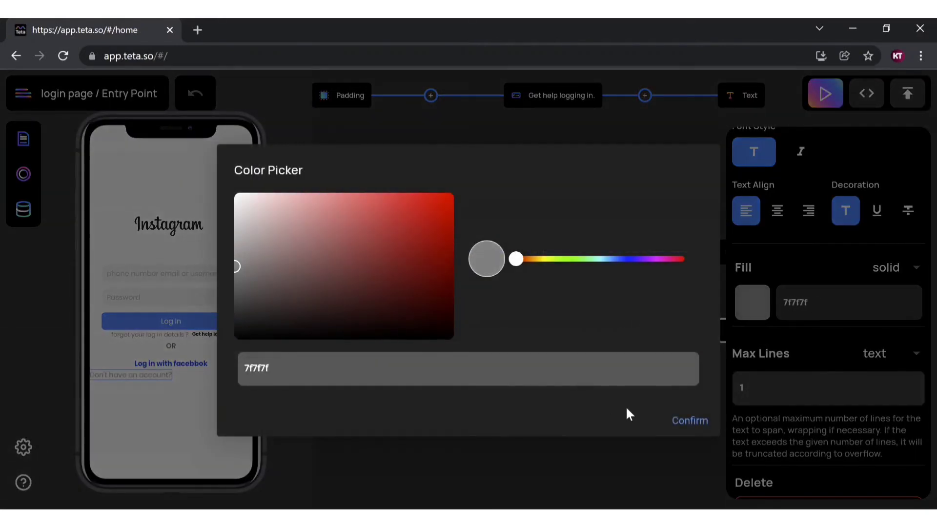
left_click(688, 421)
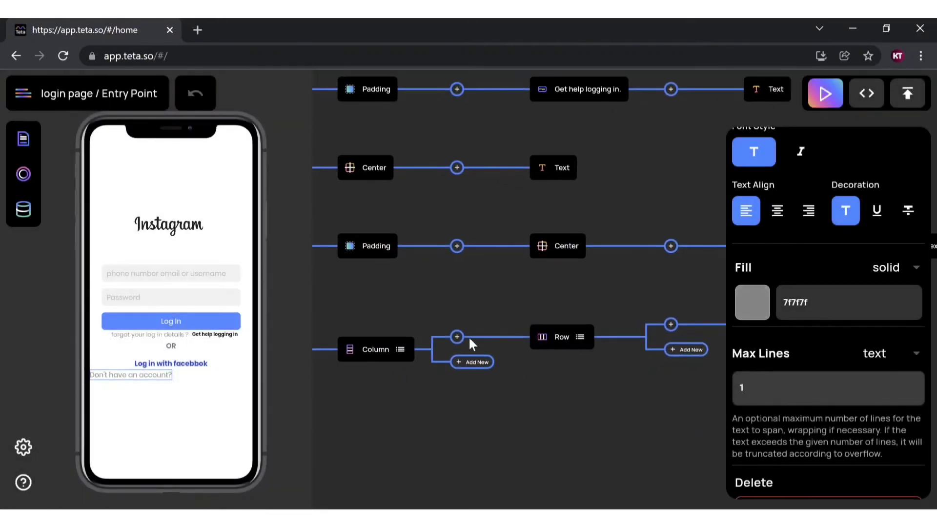
Wrap the Row holding the "Don't have an account?" Text in a Padding widget
left_click(457, 336)
left_click(470, 318)
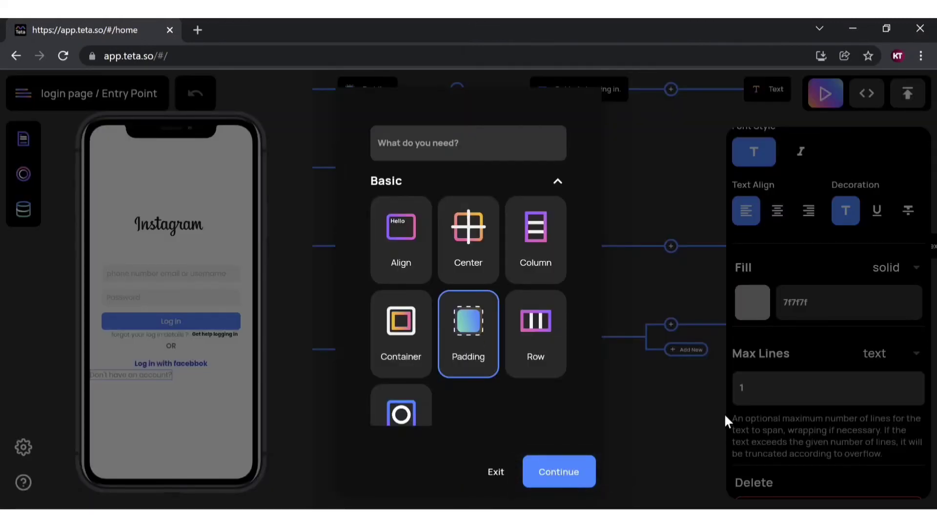
left_click(559, 472)
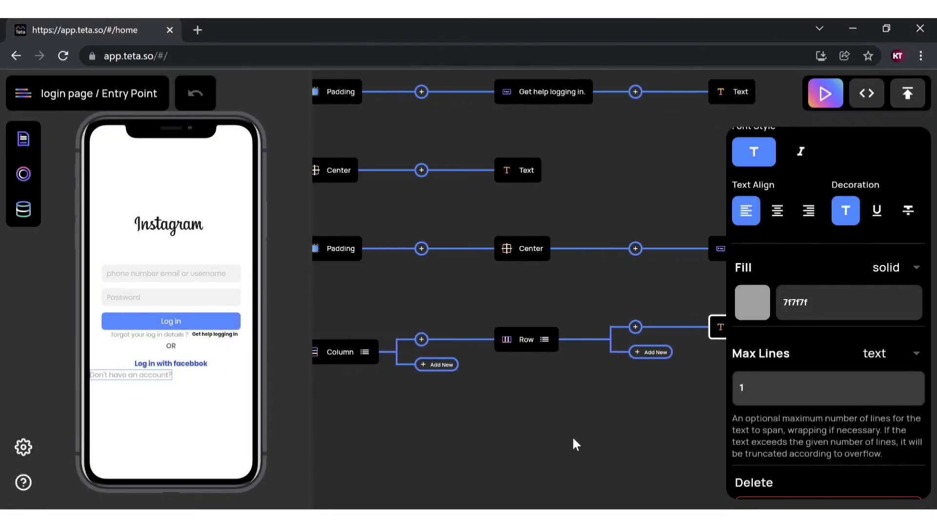
Unlink the new Padding's sides, set top to 200 and left to 50, and compare the layout with instaloginpage.png
left_click(497, 247)
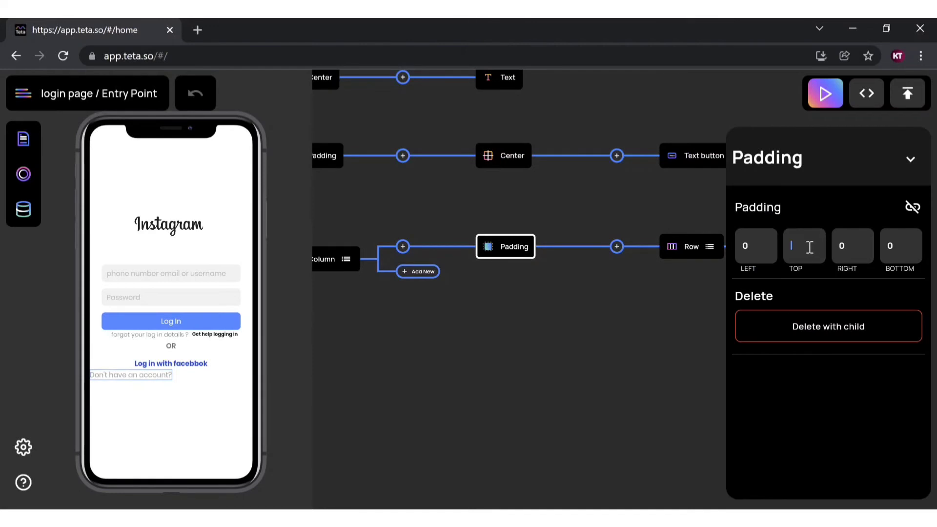
key("BackSpace")
key("BackSpace")
key("BackSpace")
type("200")
left_click(762, 253)
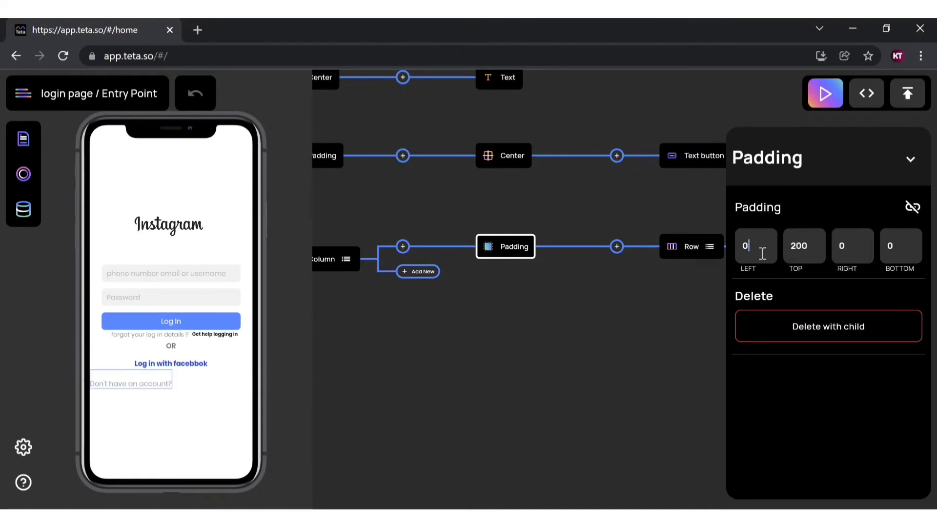
type("1")
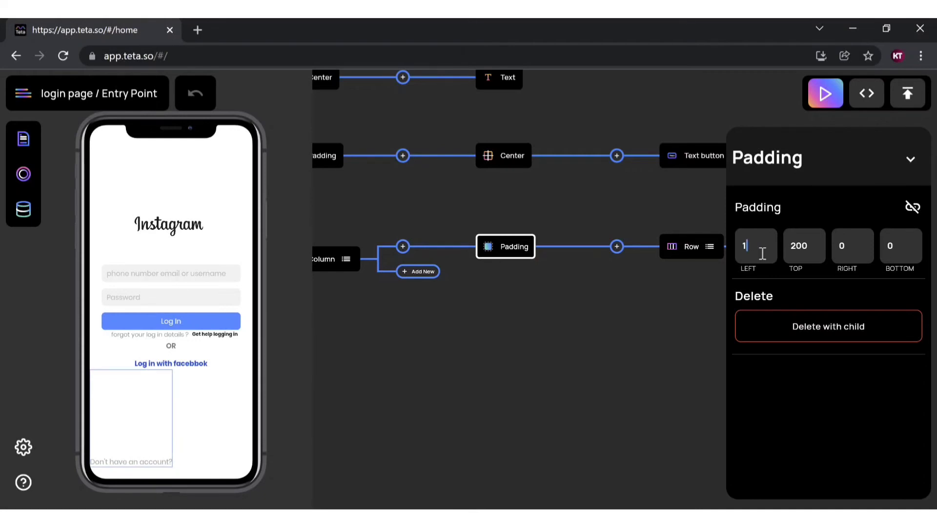
type("50")
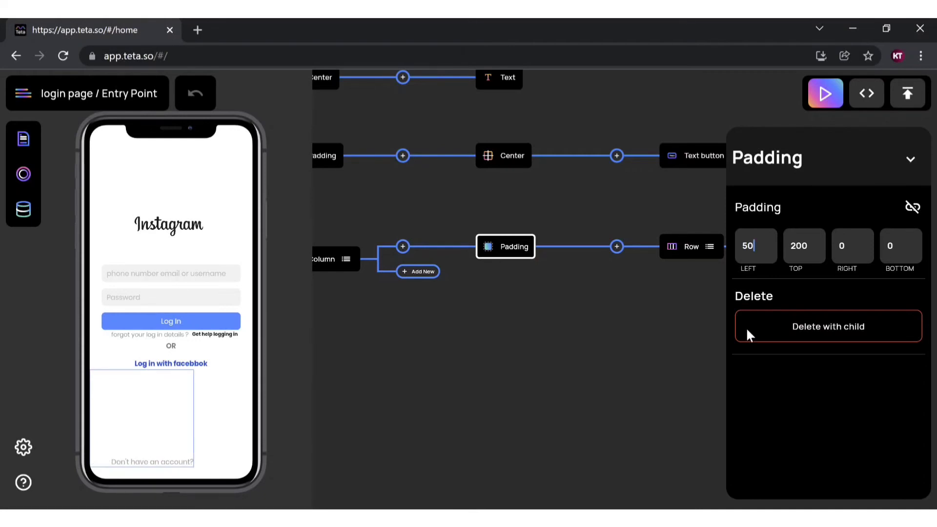
left_click(627, 508)
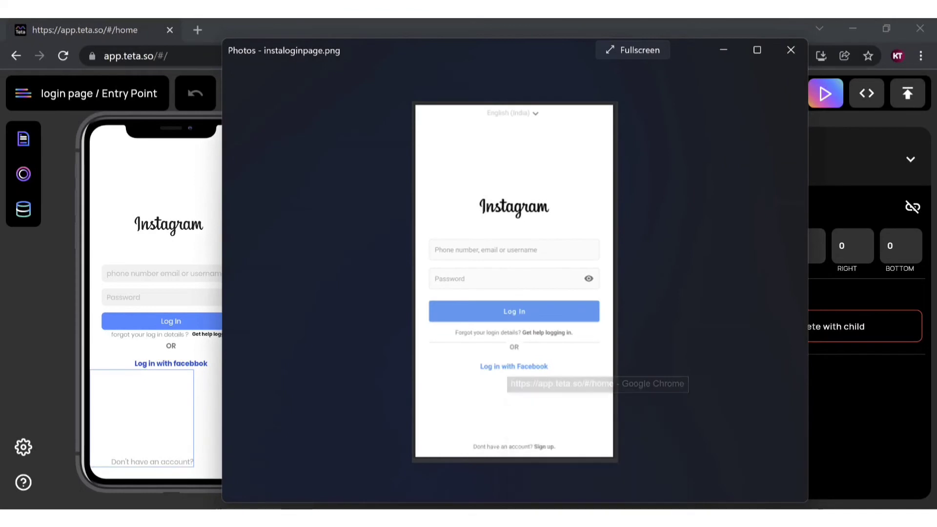
left_click(600, 508)
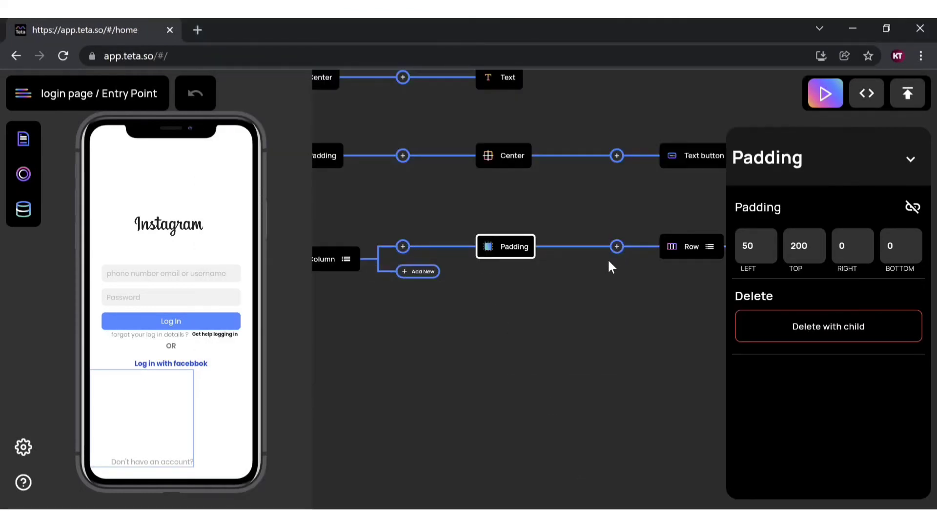
Insert a Center widget between the Padding and the Row, and clear the Padding's left value
left_click(617, 248)
left_click(468, 239)
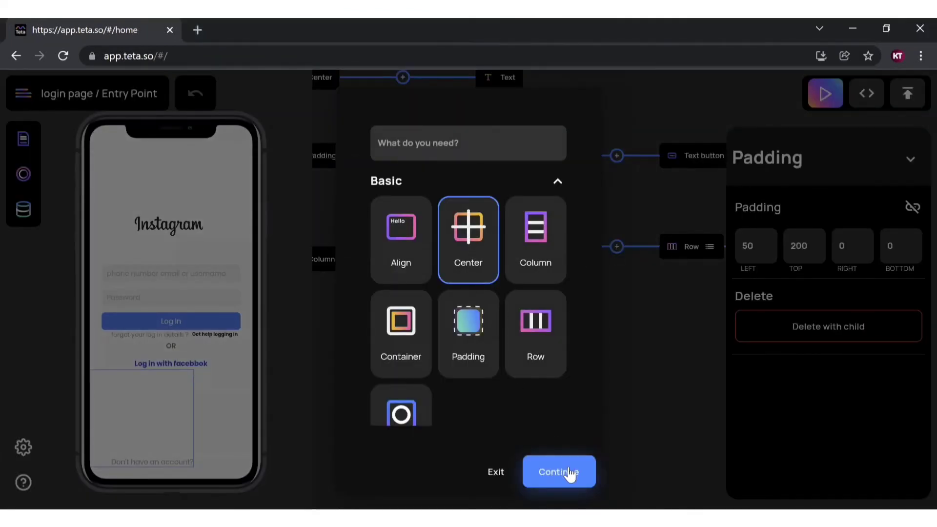
left_click(569, 474)
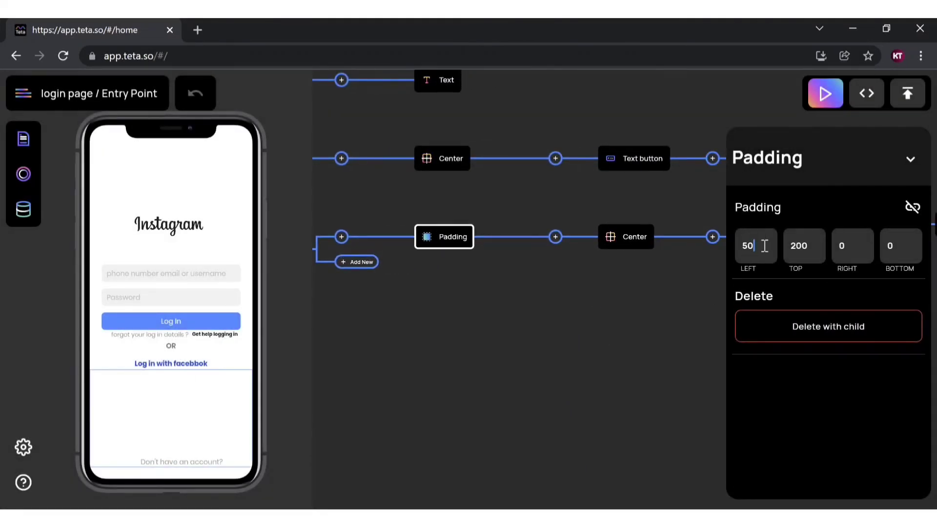
left_click(672, 306)
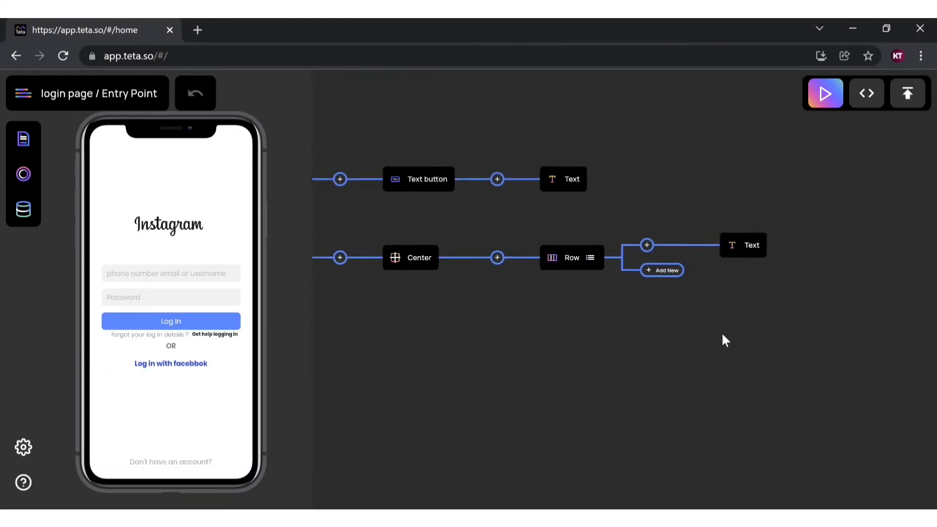
Check instaloginpage.png and add a Text button below the "Don't have an account?" Text in the Row
key("alt+Tab")
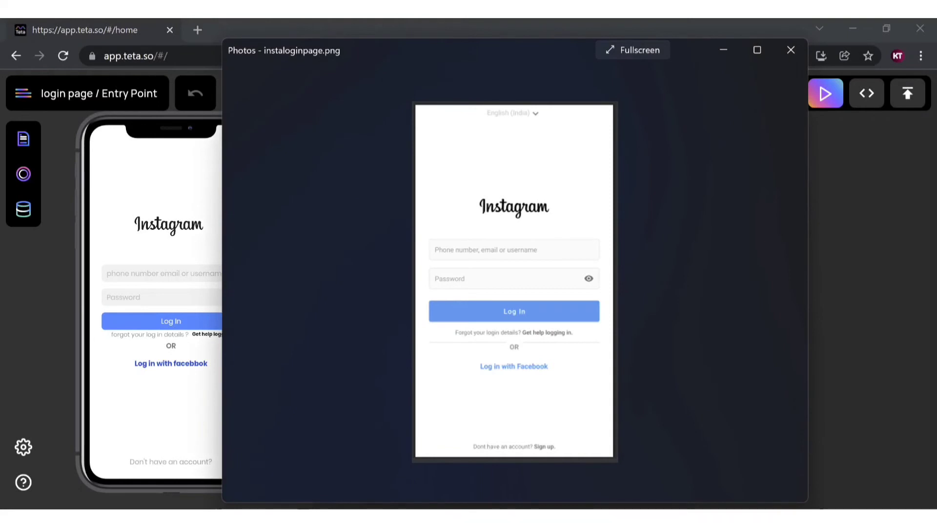
key("alt+Tab")
left_click(598, 275)
scroll(498, 382, "down", 3)
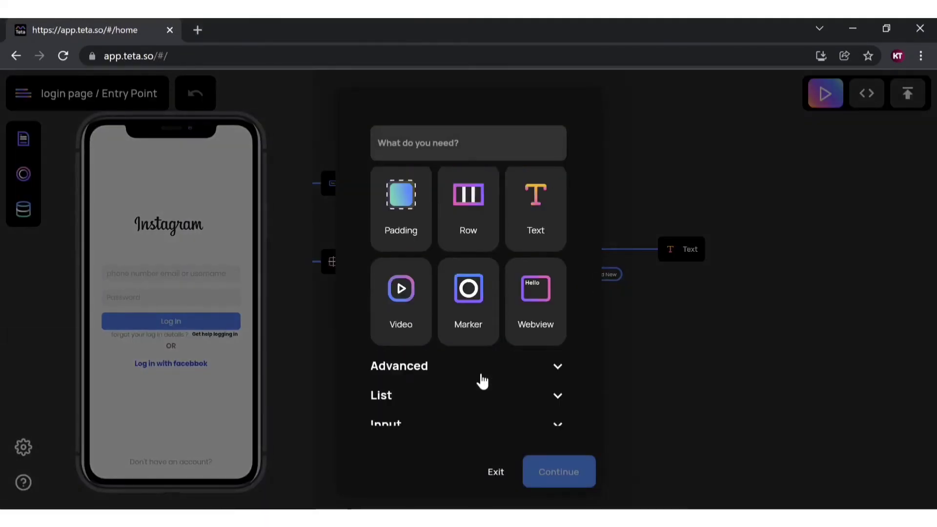
scroll(476, 380, "down", 4)
scroll(430, 332, "up", 2)
left_click(398, 312)
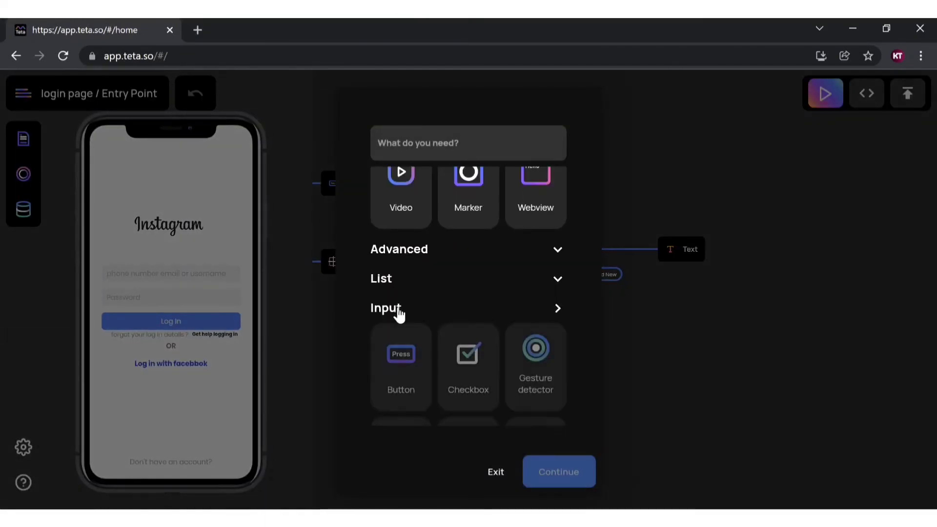
scroll(420, 351, "down", 3)
left_click(417, 345)
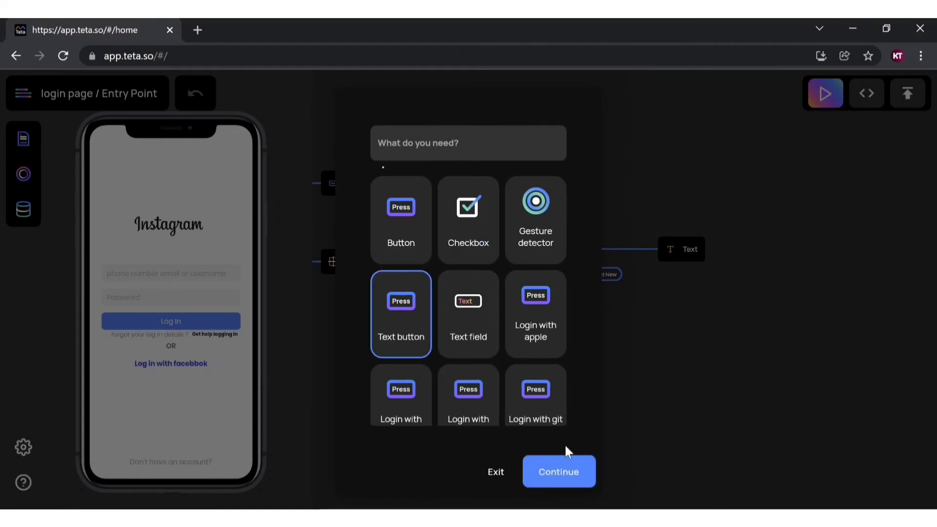
left_click(564, 483)
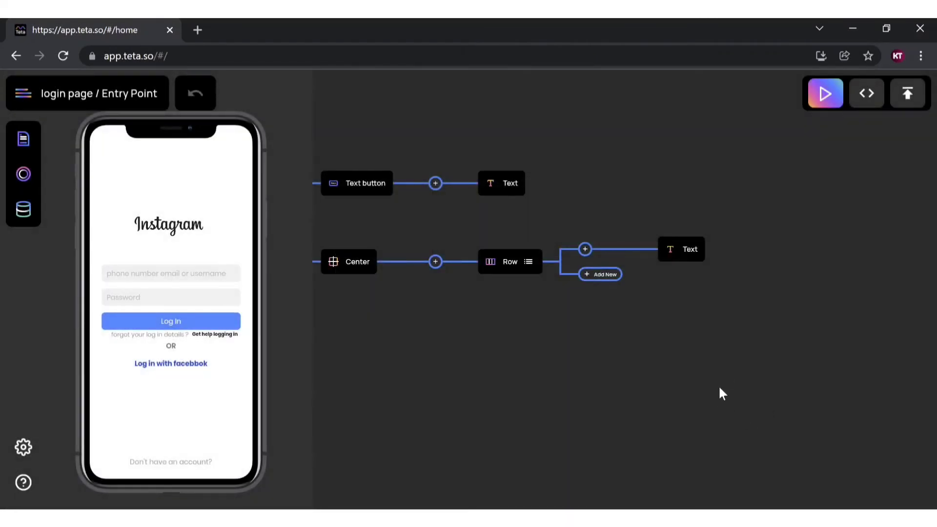
Add a Text widget as the child of the Row's new Text button
left_click(774, 288)
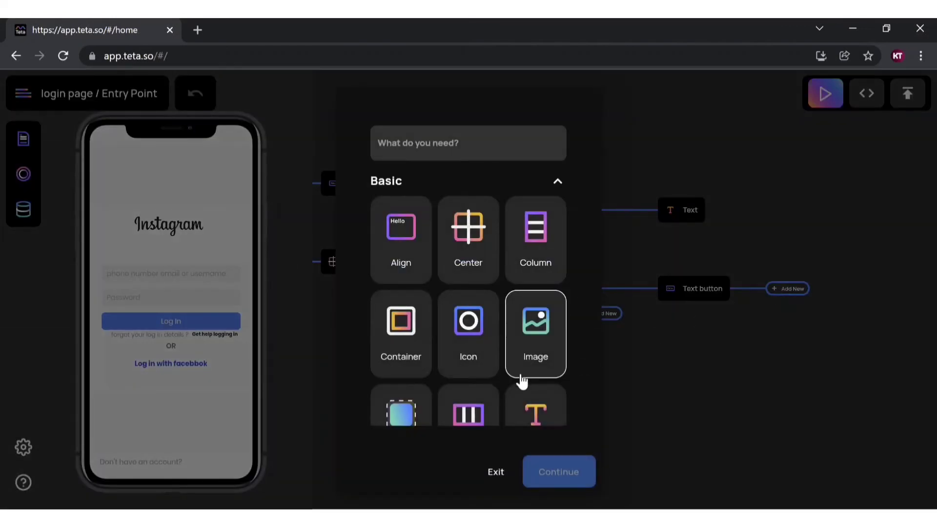
scroll(518, 378, "down", 3)
left_click(545, 320)
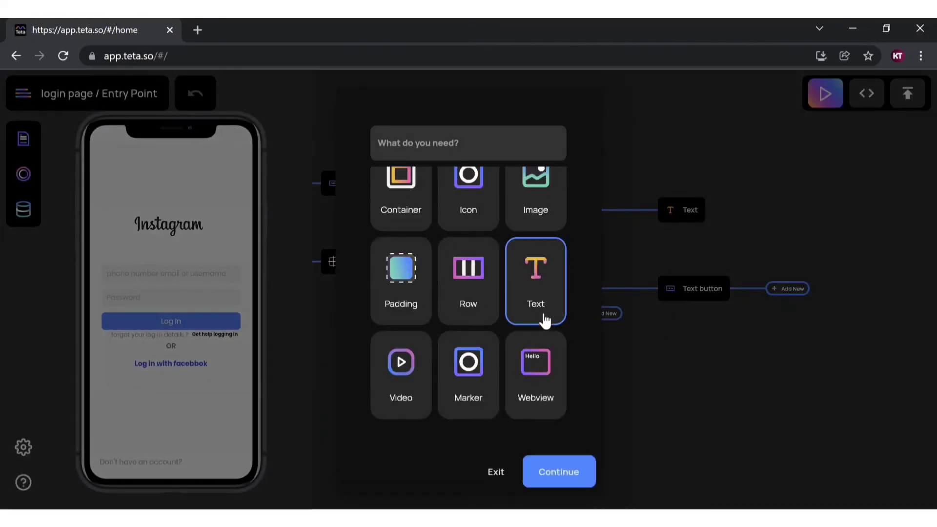
left_click(563, 472)
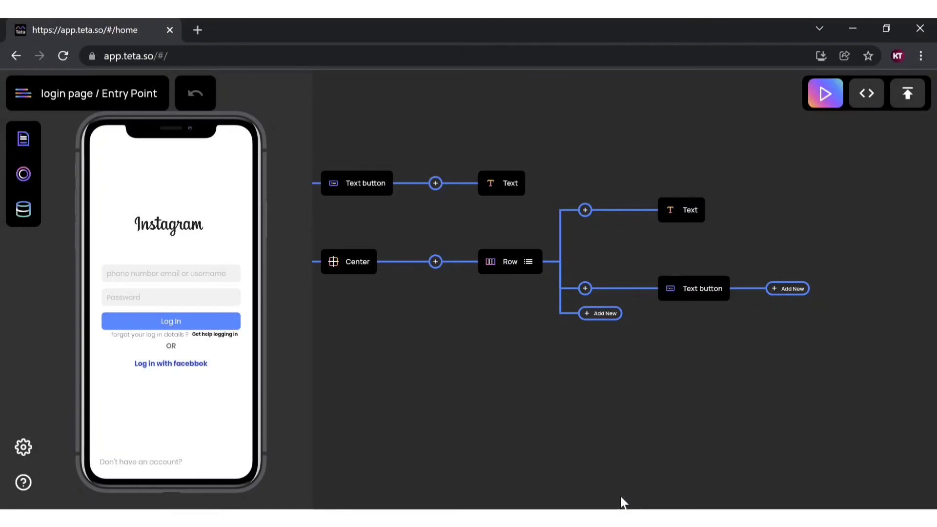
mouse_move(630, 517)
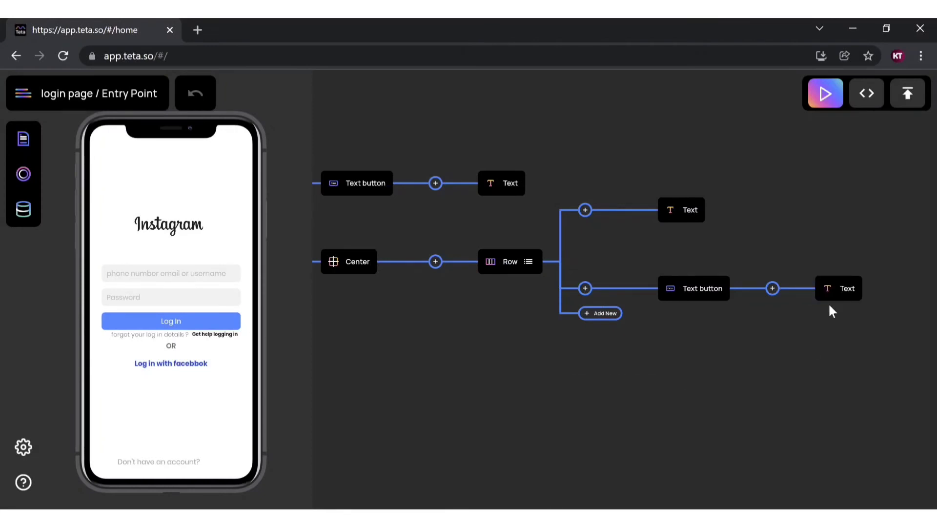
Set the value of the Text inside the Row's Text button to "sign up"
left_click(629, 518)
left_click(630, 518)
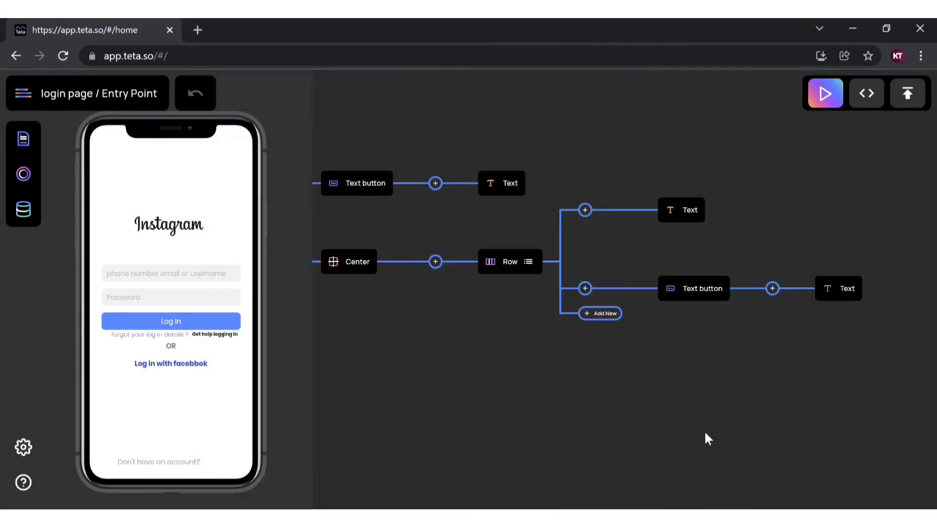
left_click(837, 289)
left_click(828, 321)
key("BackSpace")
key("BackSpace")
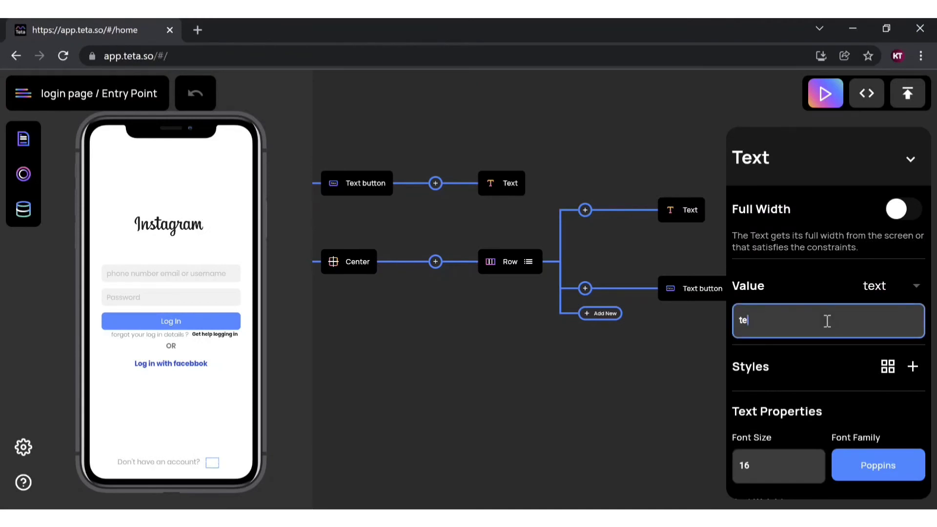
type("sign up")
Compare with instaloginpage.png, fill the "sign up" Text with grey 6a6a6a, and set its font weight to 600 - Semibold
scroll(828, 333, "down", 10)
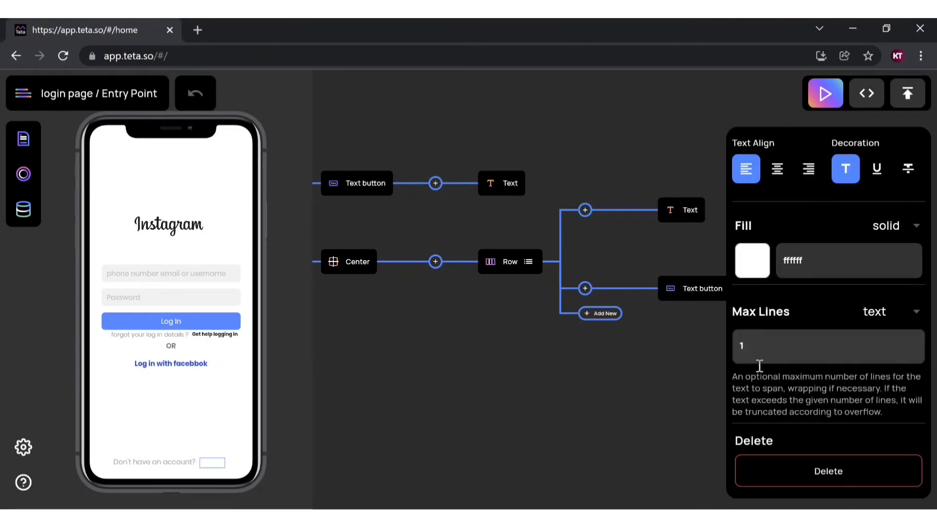
left_click(747, 264)
left_click(630, 517)
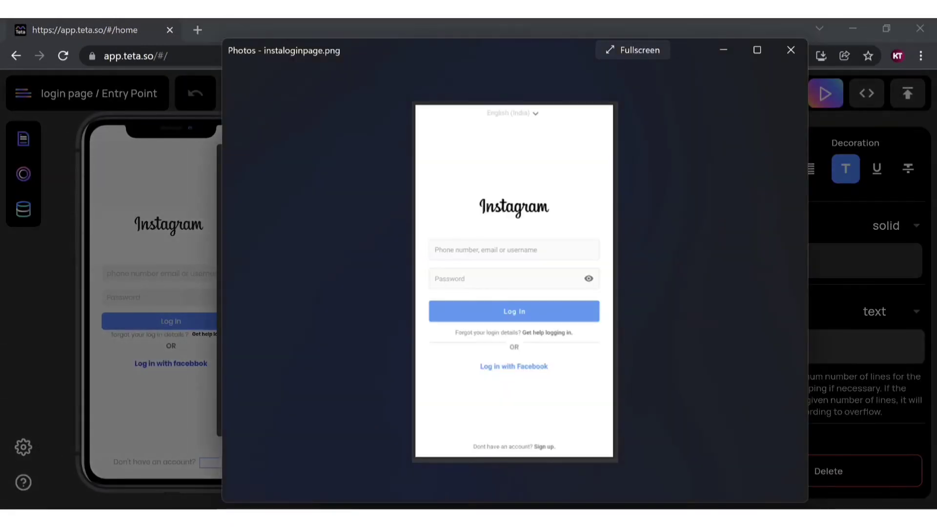
left_click(630, 517)
left_click_drag(241, 250, 222, 277)
left_click(703, 421)
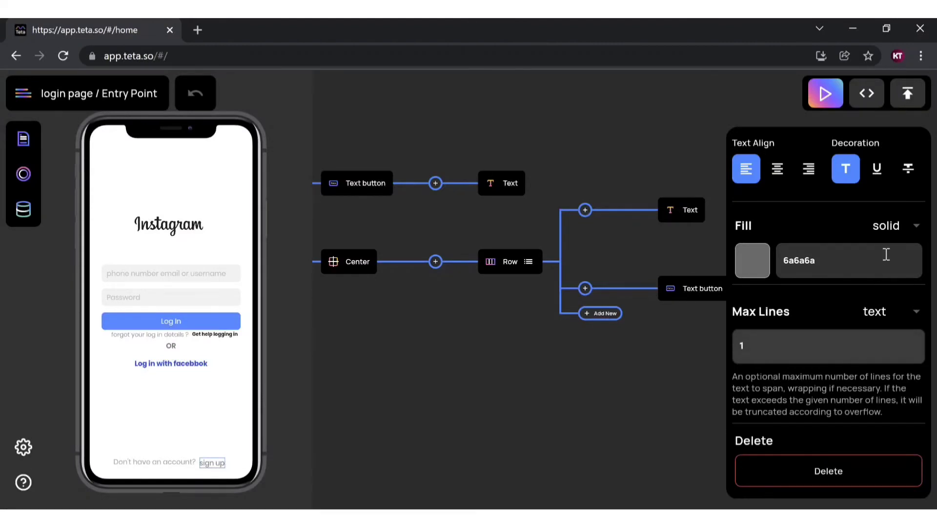
scroll(862, 282, "up", 5)
left_click(848, 292)
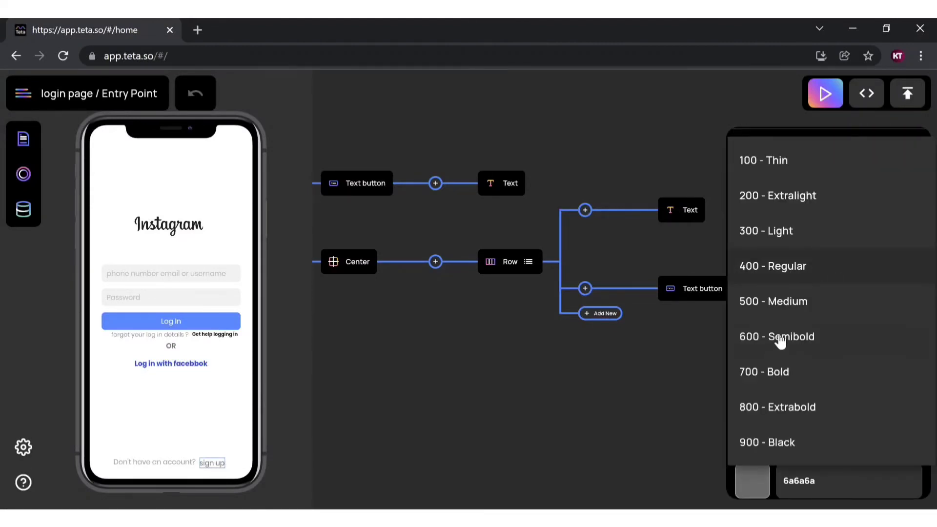
left_click(781, 338)
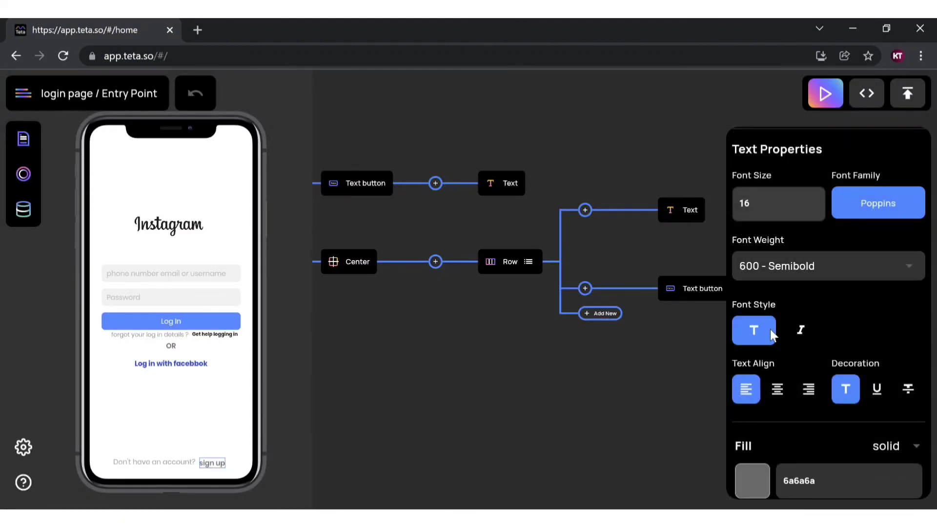
left_click(654, 409)
Insert a Padding widget between the Row and the "sign up" Text button, and remove the extra empty Padding
left_click_drag(682, 391, 619, 398)
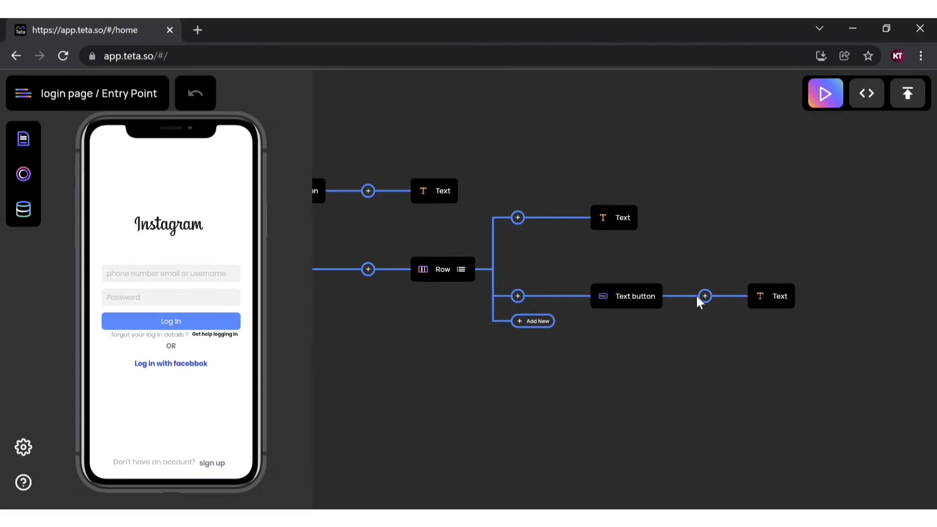
left_click(518, 295)
left_click(477, 329)
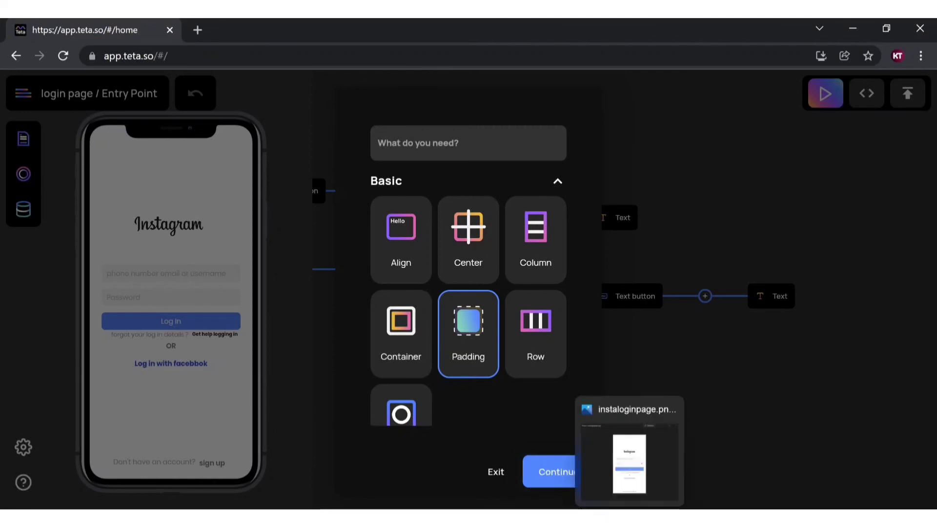
left_click(814, 432)
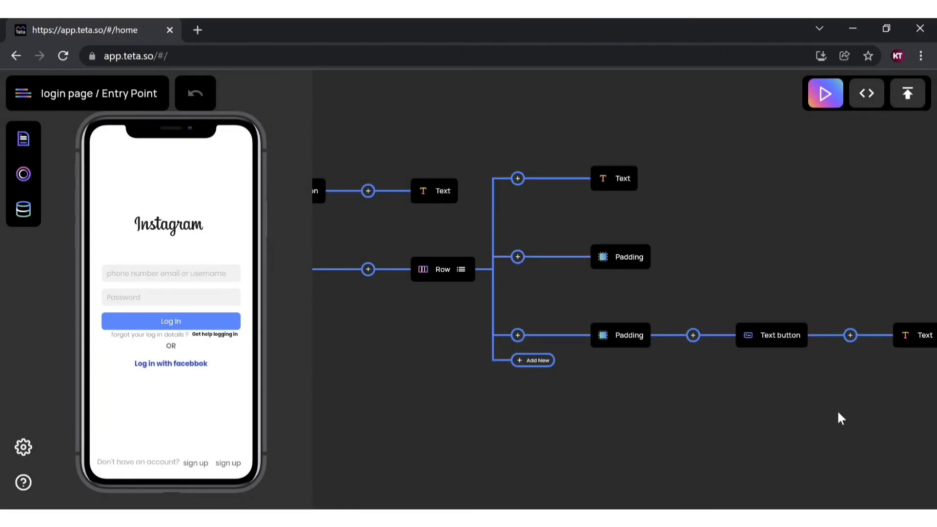
right_click(615, 257)
left_click(587, 350)
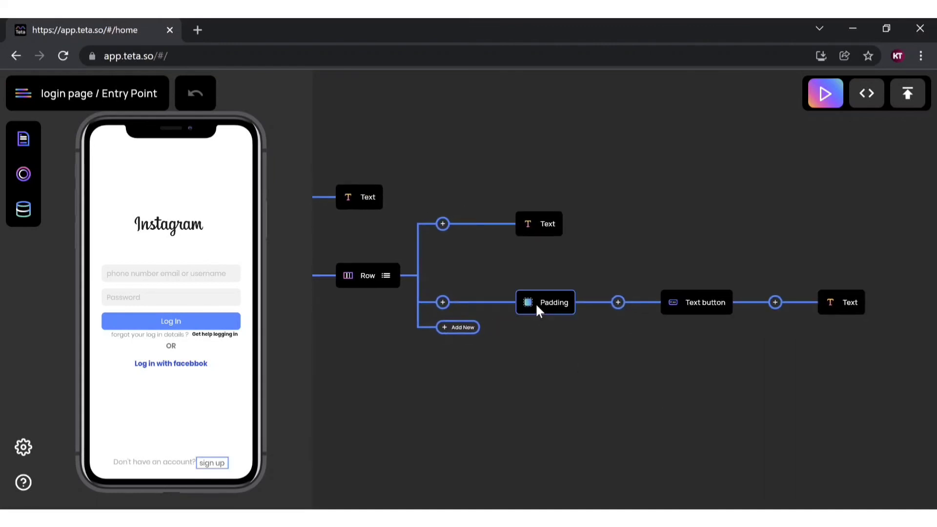
Unlink the sides of the Padding around the "sign up" Text button and set its top value to -3
left_click(537, 309)
left_click(913, 206)
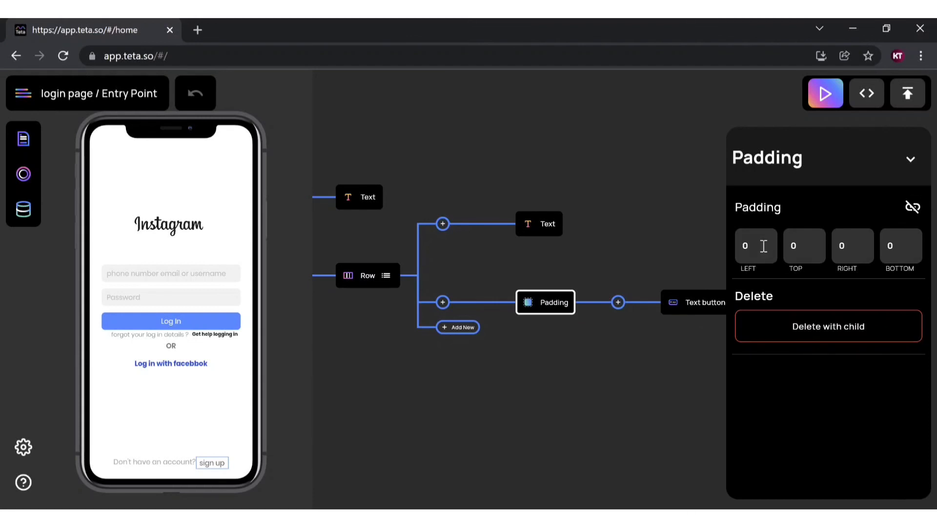
left_click(818, 247)
key("BackSpace")
type("-5")
key("Up")
left_click(658, 401)
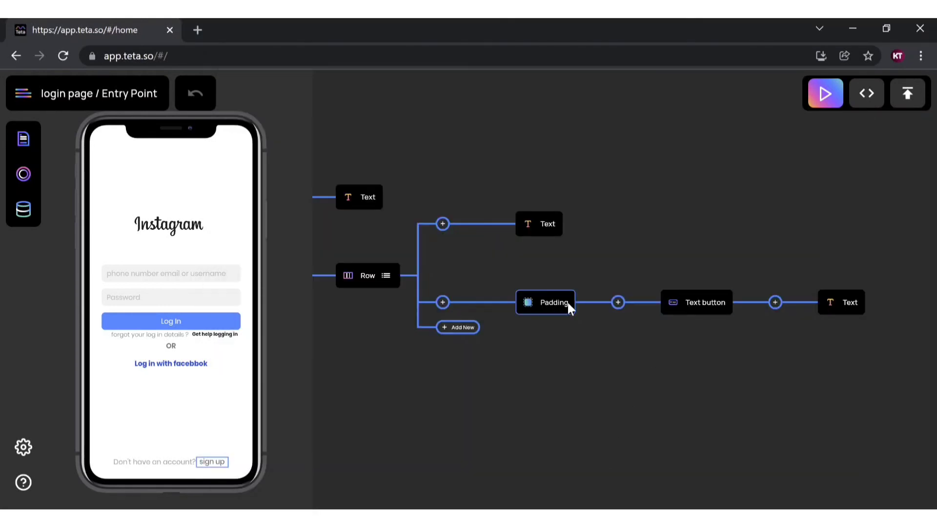
Try a left value of 5 on the "sign up" Padding, then clear it
left_click(569, 306)
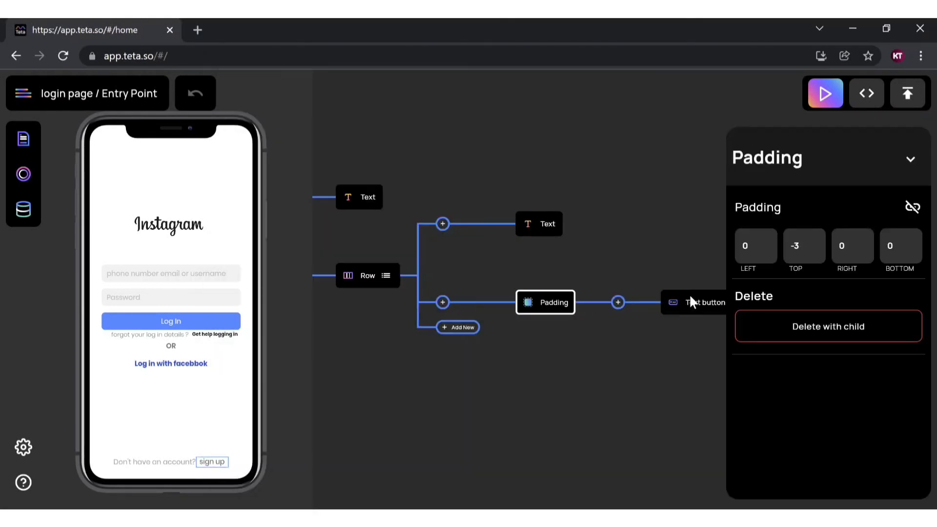
type("5")
key("BackSpace")
left_click(647, 429)
Try centre alignment on the "sign up" Text, then return it to left alignment
left_click(836, 300)
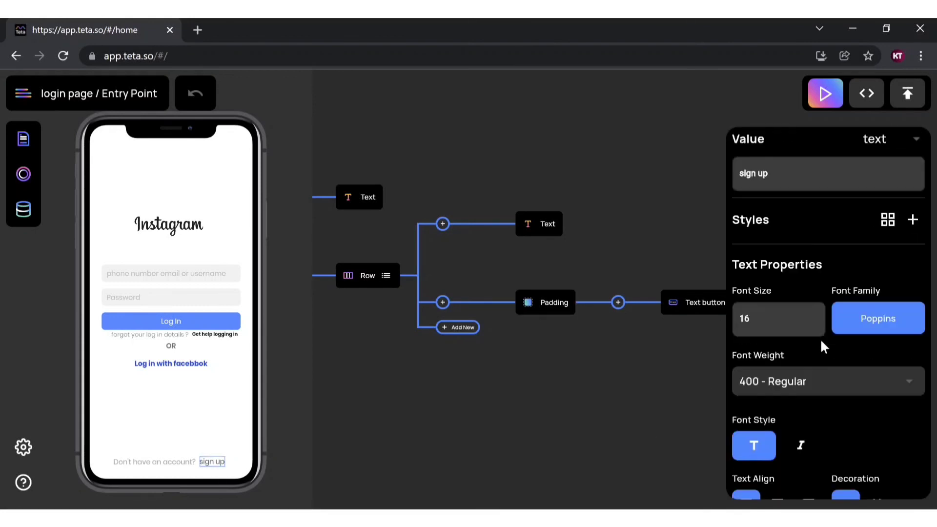
left_click(777, 357)
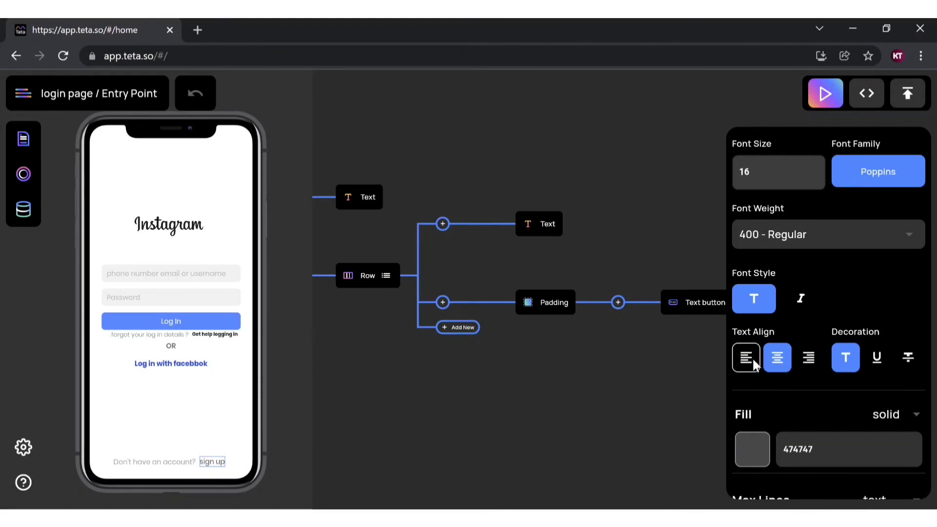
left_click(750, 361)
left_click(657, 373)
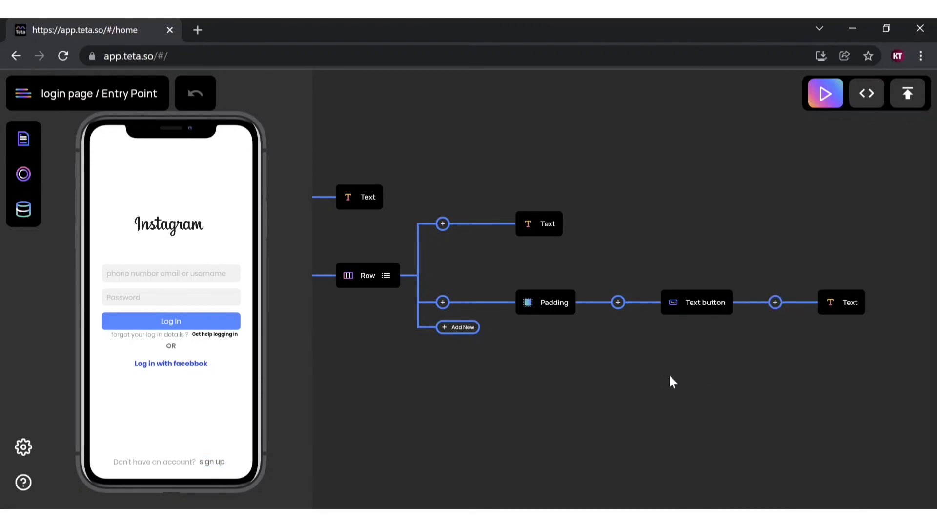
Set the left value of the "sign up" Padding to -8 and compare the row with instaloginpage.png
left_click(561, 312)
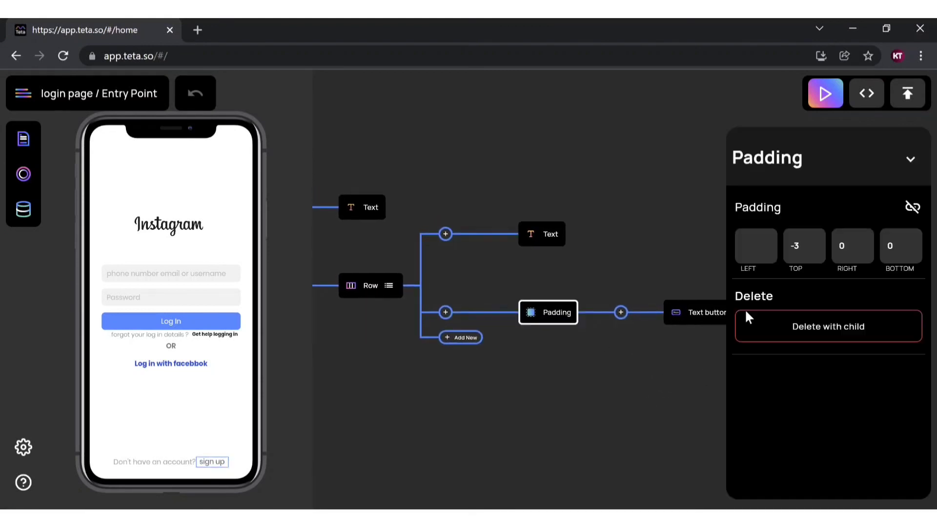
type("-8")
left_click(500, 454)
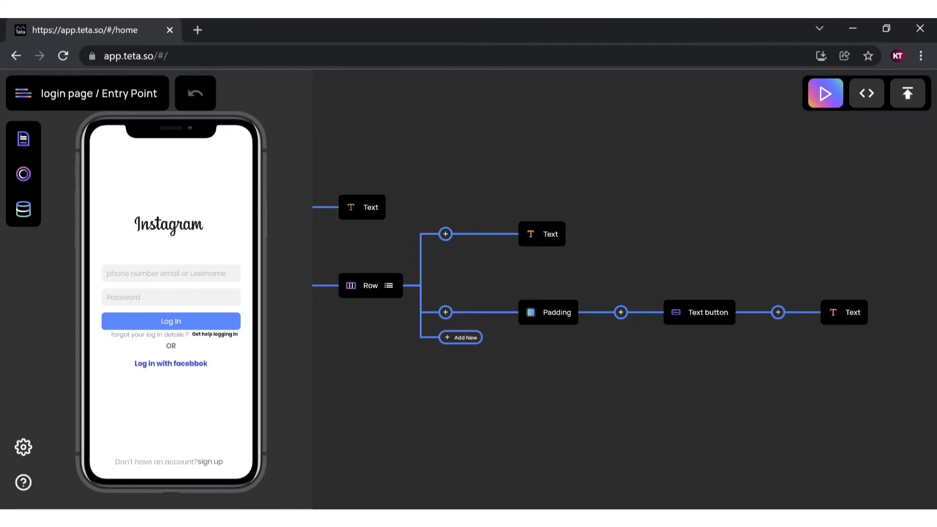
key("alt+Tab")
left_click(859, 385)
Set the left value of the "sign up" Padding to -7 and check it against instaloginpage.png
left_click(565, 313)
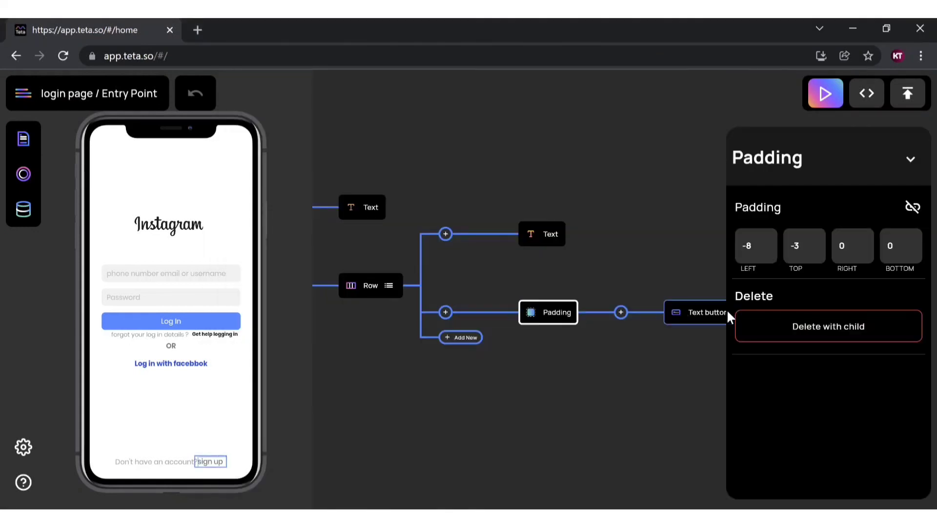
key("BackSpace")
type("7")
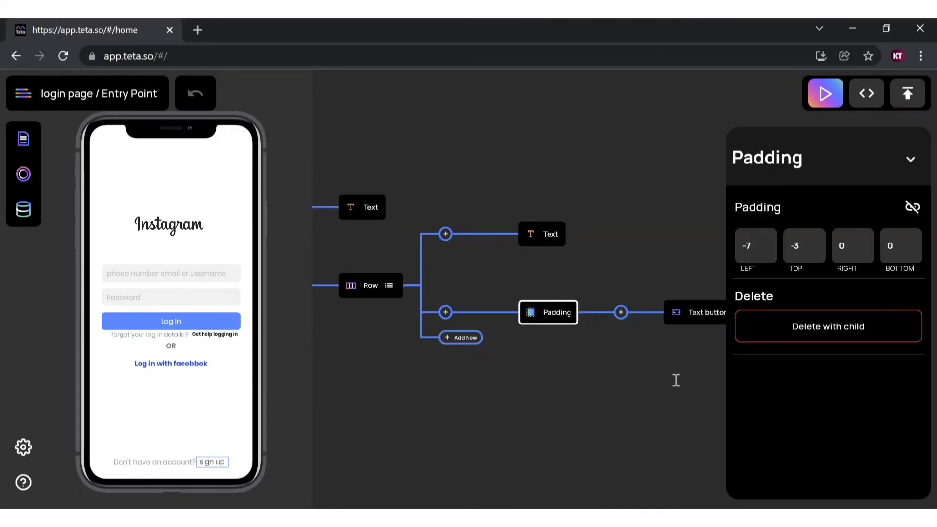
left_click(675, 379)
key("alt+Tab")
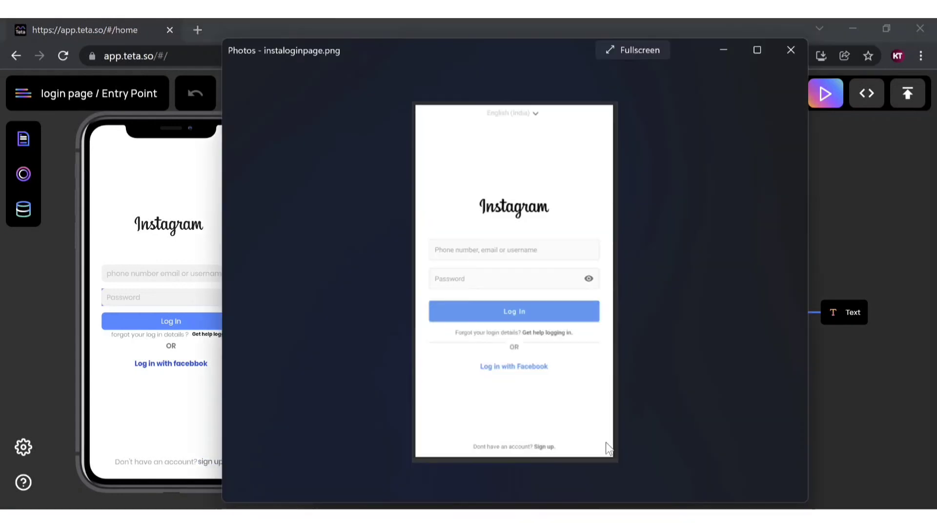
left_click(683, 507)
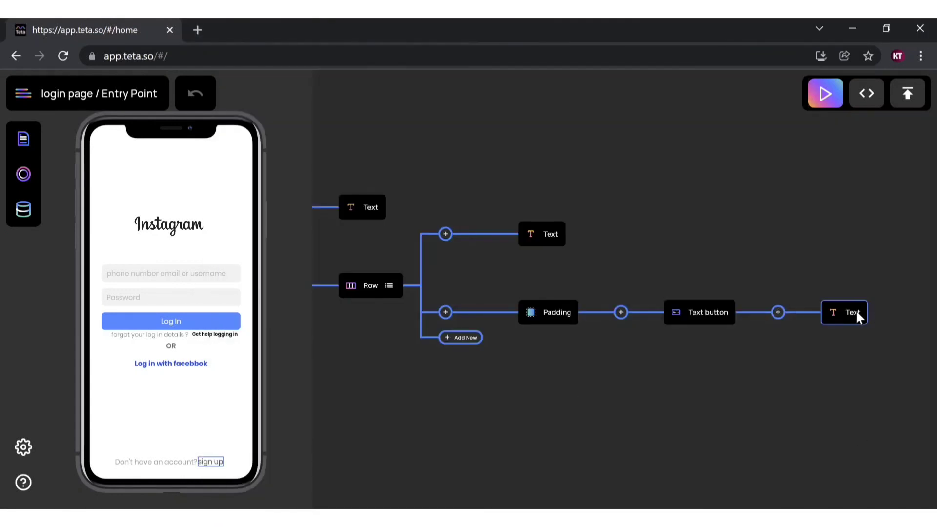
Add a full stop to the sign-up Text so it reads "sign up." and set its font weight to 600 - Semibold
left_click(854, 309)
left_click(822, 324)
scroll(786, 373, "down", 5)
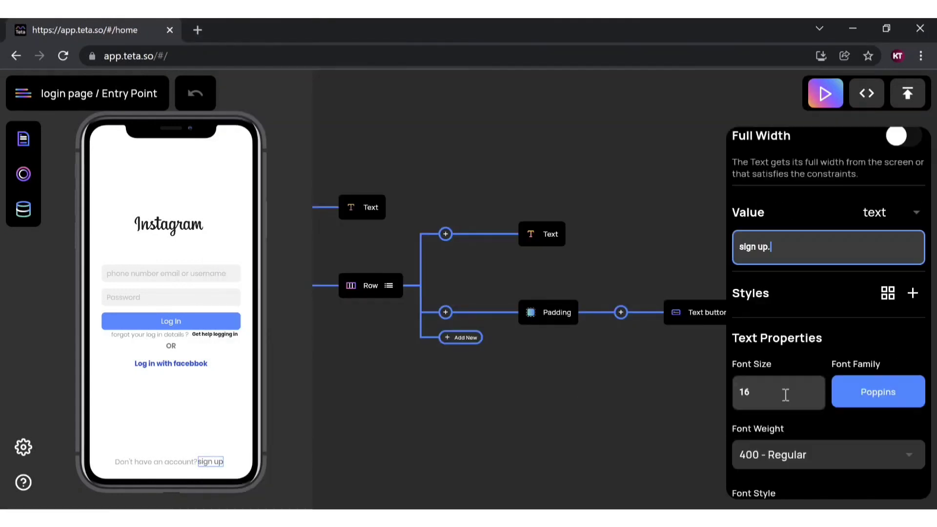
scroll(803, 316, "down", 3)
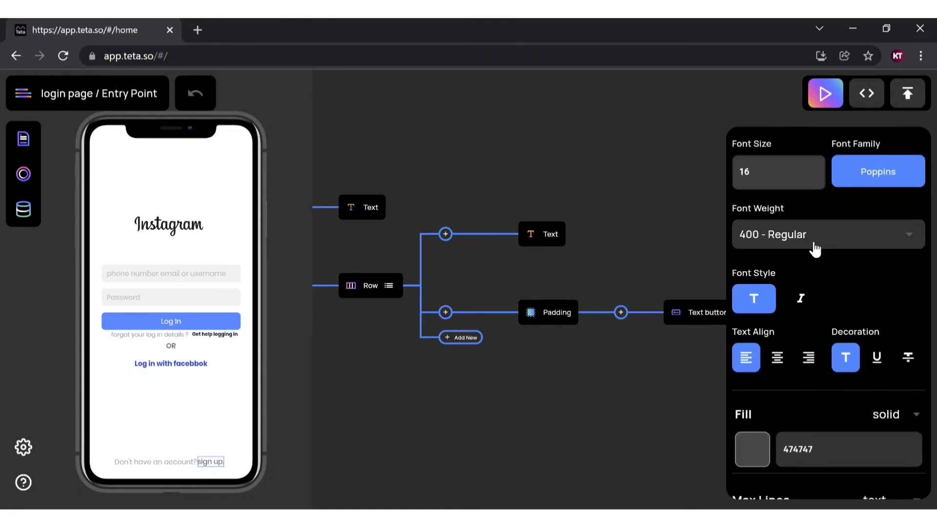
left_click(815, 249)
left_click(785, 307)
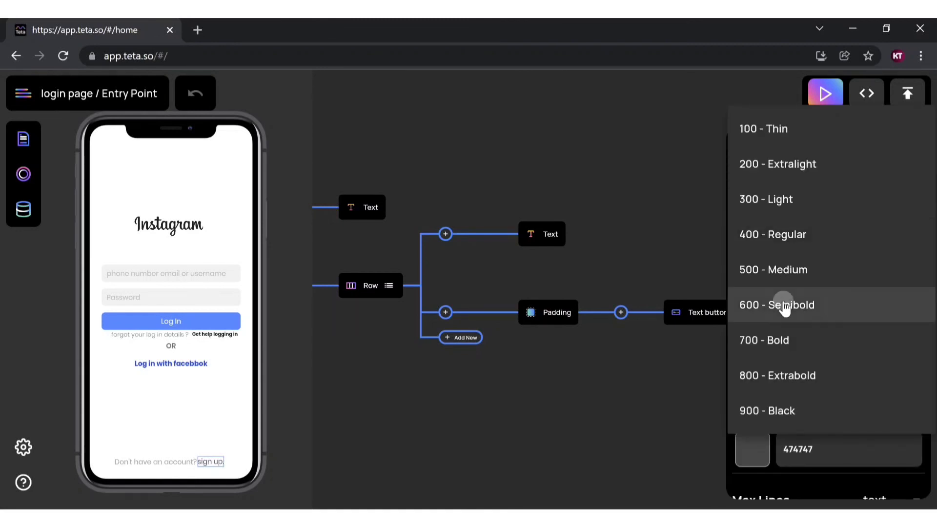
left_click(633, 408)
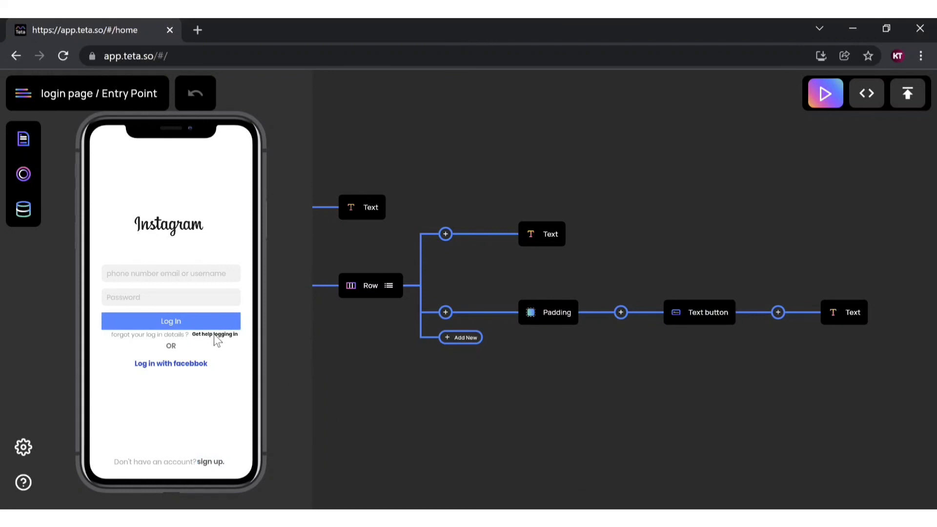
Compare the finished login page with the reference picture instaloginpage.png
key("alt+Tab")
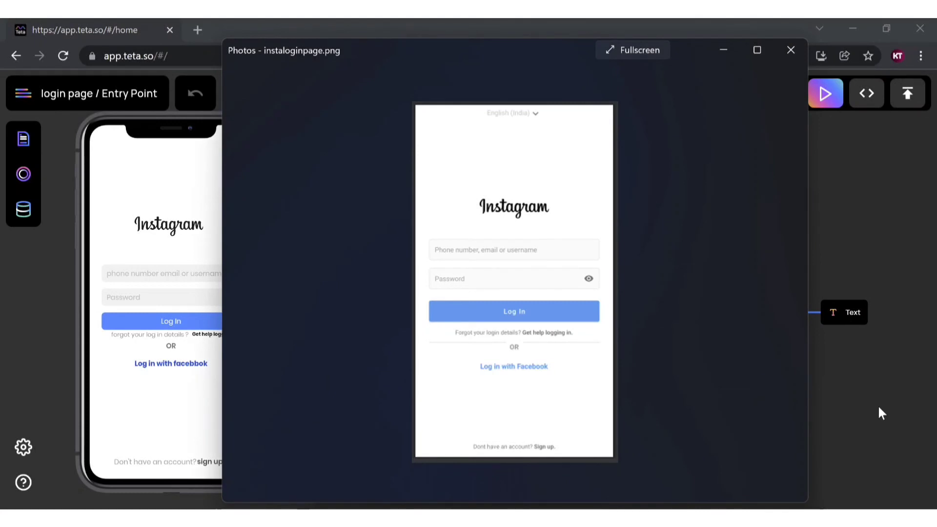
key("alt+Tab")
key("alt+Tab")
key("alt+Tab")
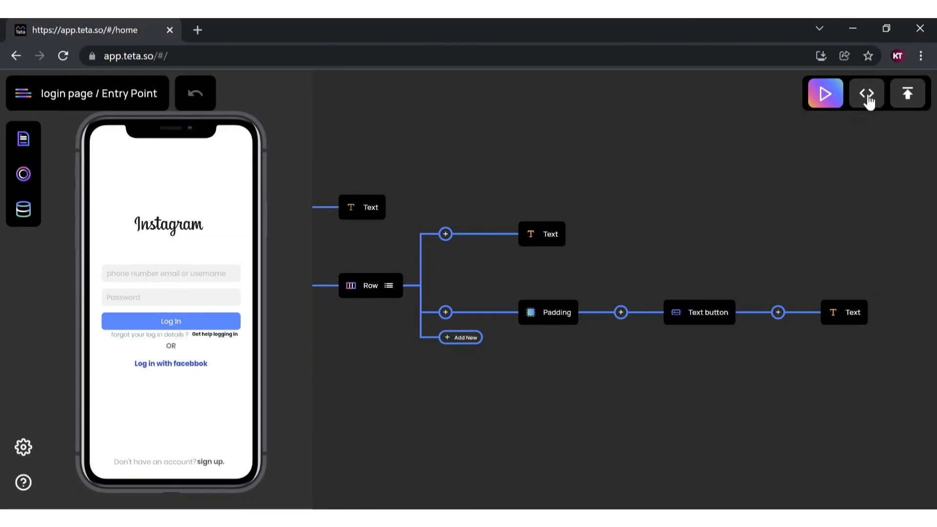
Review the generated Dart code of the Entry Point page from beginning to end, and close the code view
scroll(553, 333, "down", 15)
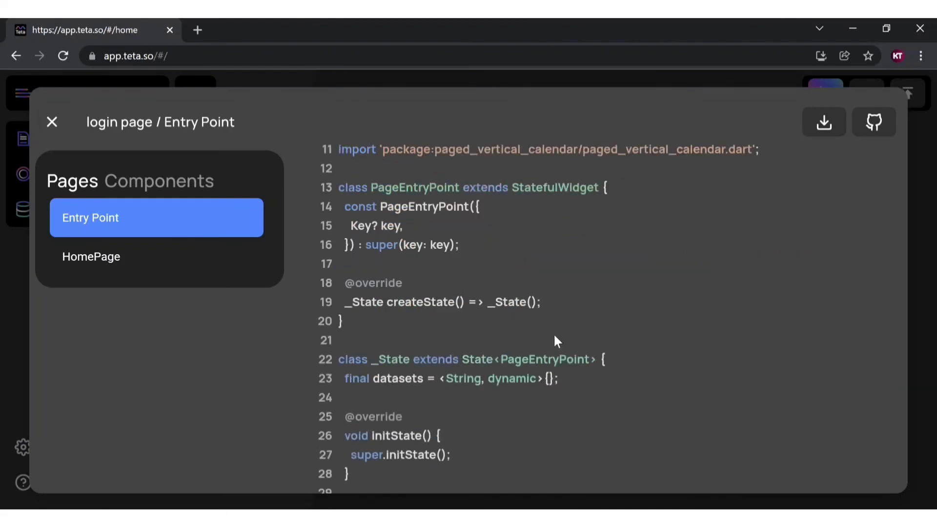
scroll(523, 324, "down", 16)
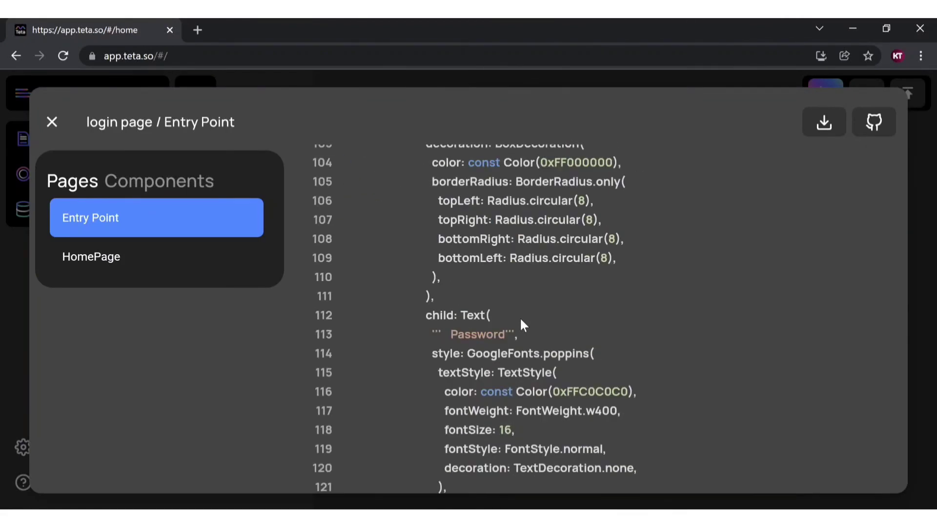
scroll(523, 324, "down", 20)
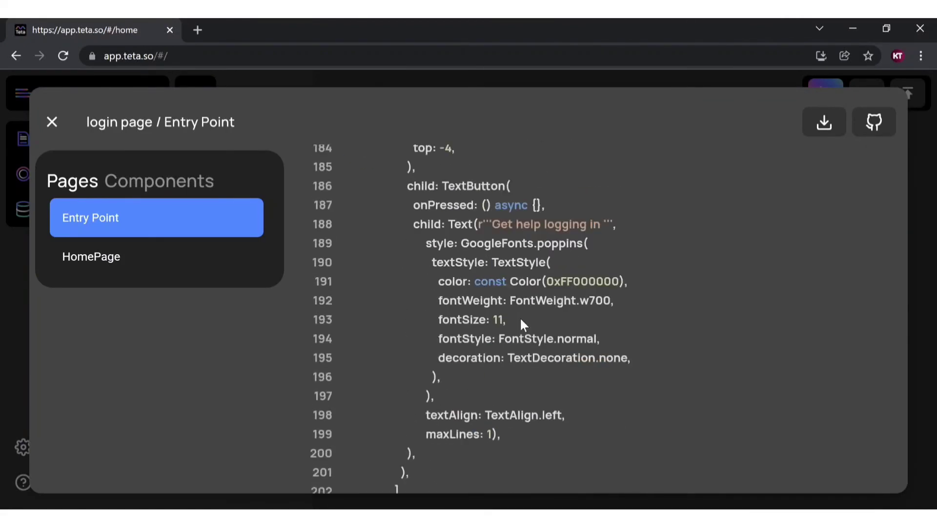
scroll(524, 324, "down", 14)
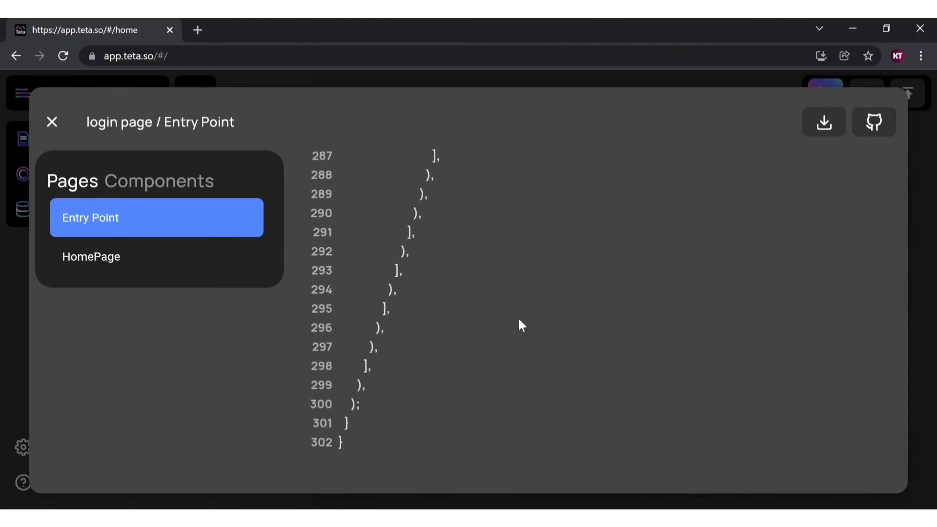
scroll(520, 320, "up", 12)
scroll(518, 322, "up", 20)
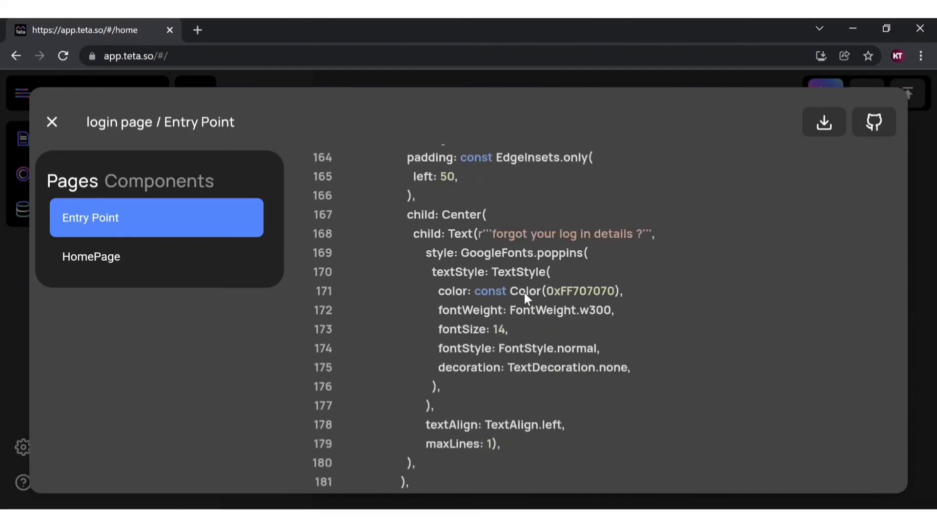
scroll(559, 280, "up", 20)
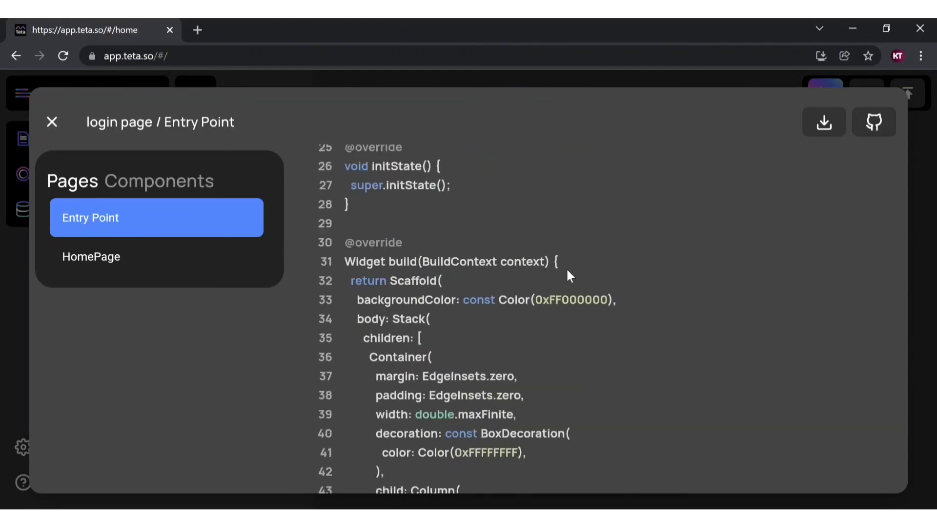
left_click(931, 290)
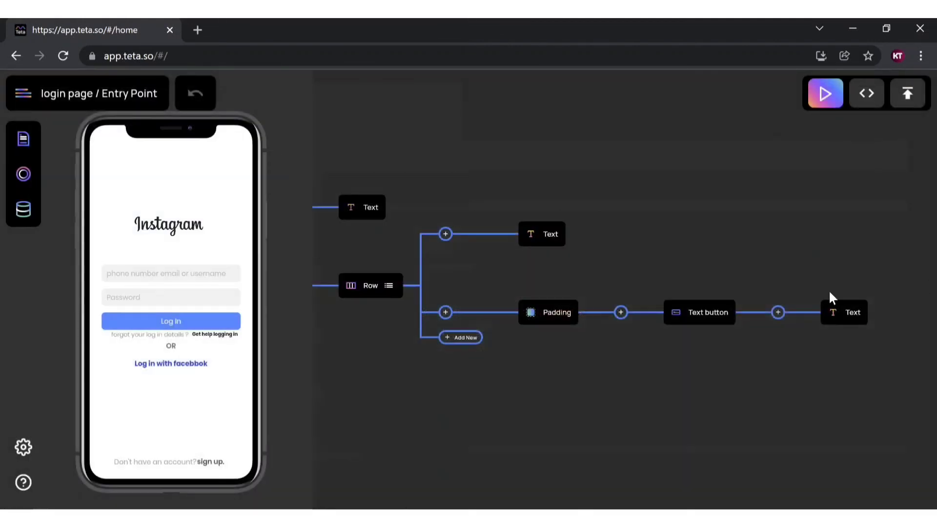
Run the preview of the login page, close it, and look over the complete widget tree
left_click(825, 95)
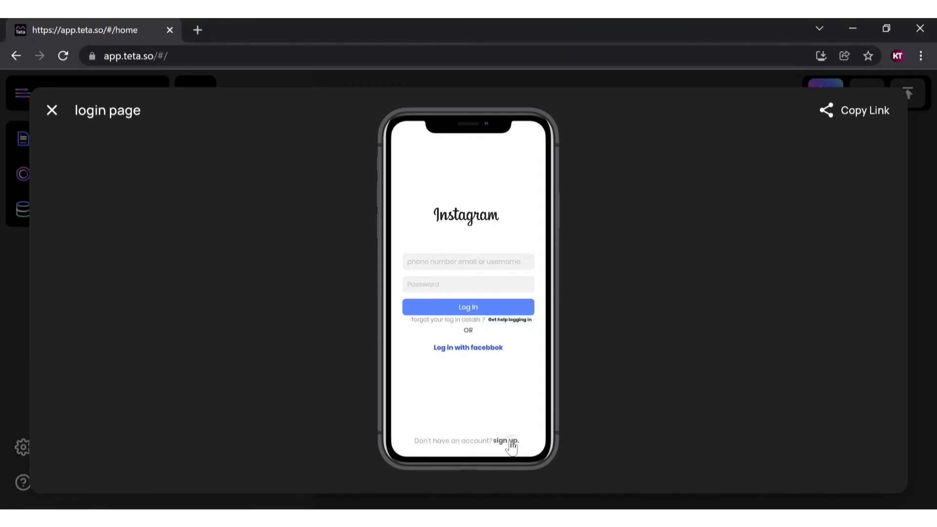
key("Escape")
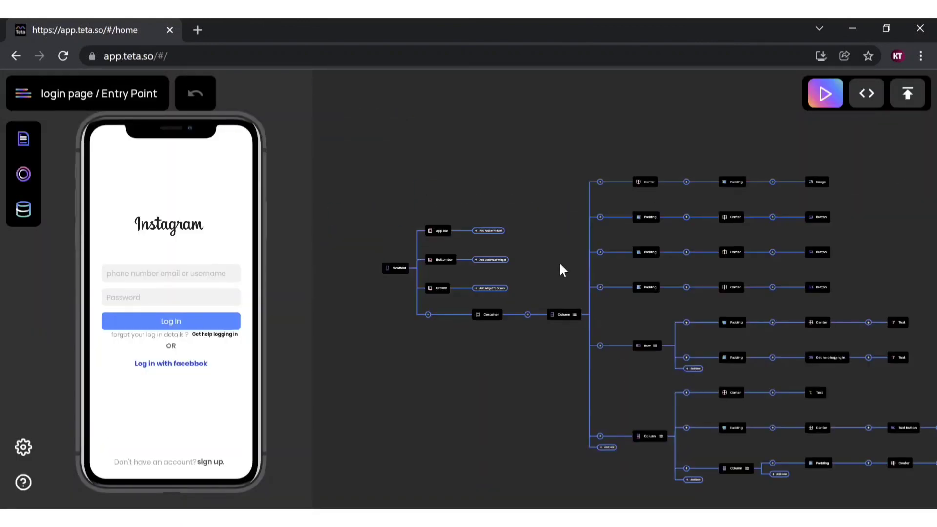
left_click_drag(560, 270, 482, 205)
scroll(482, 205, "down", 3)
scroll(518, 161, "up", 3)
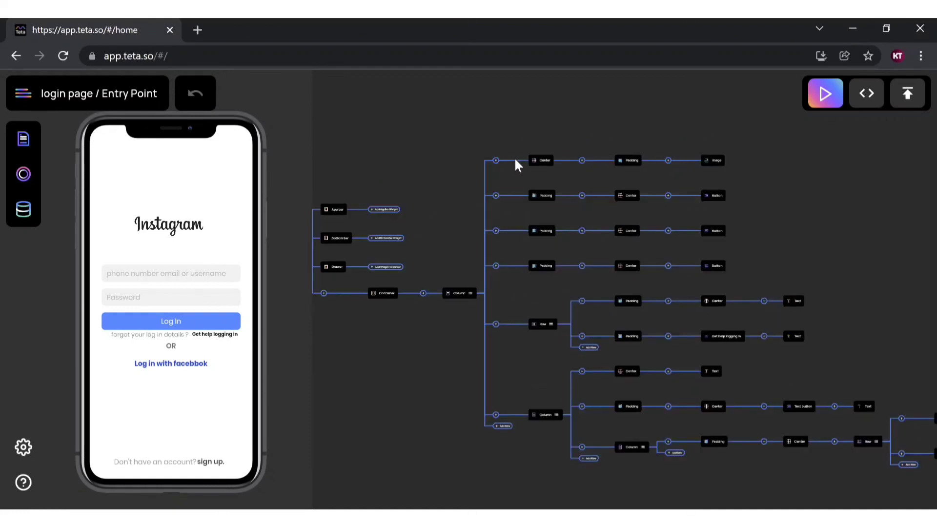
scroll(514, 157, "down", 1)
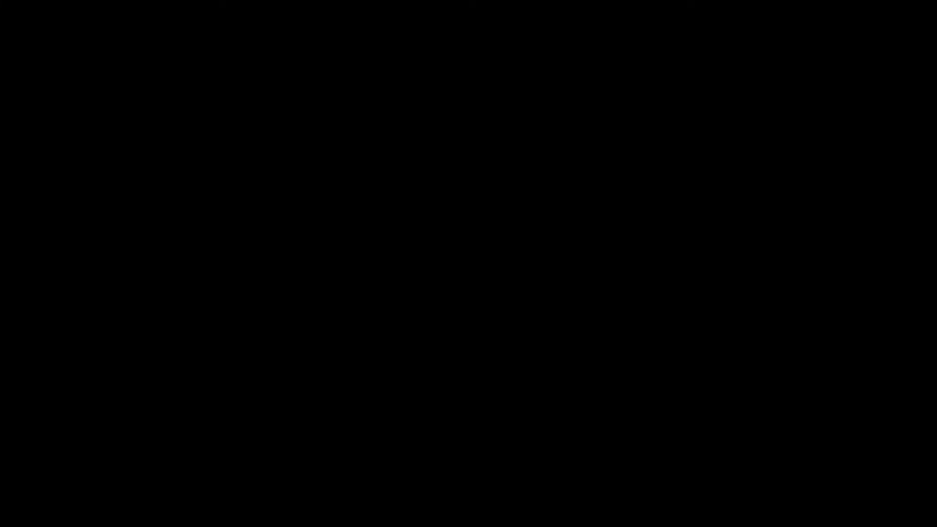